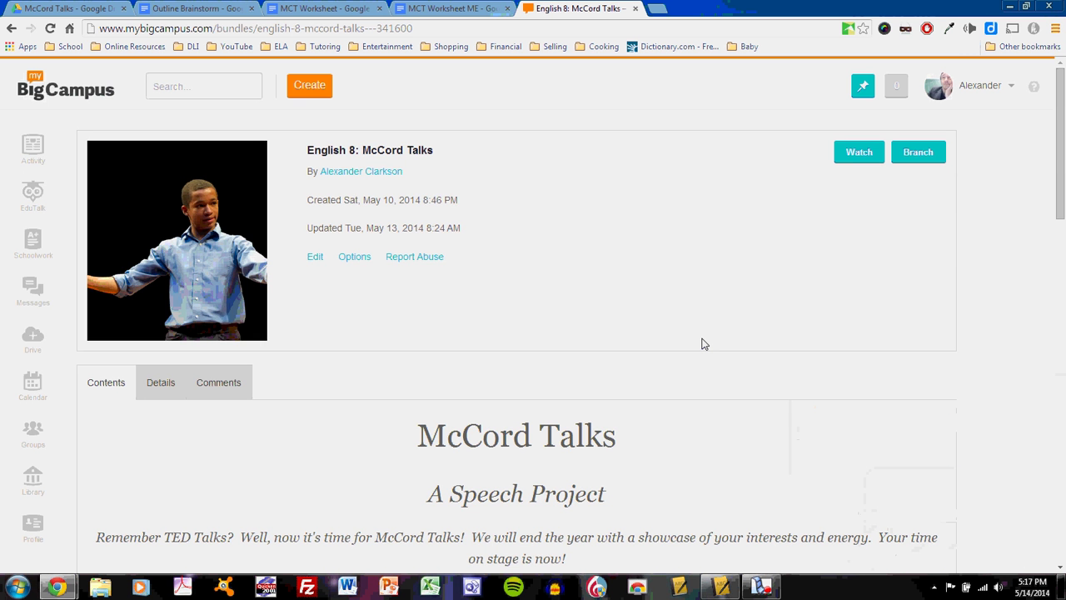
- Scroll the McCord Talks bundle page down to Step Two: Development
{"action": "scroll", "coordinate": [704, 344], "scroll_direction": "down", "scroll_amount": 10}
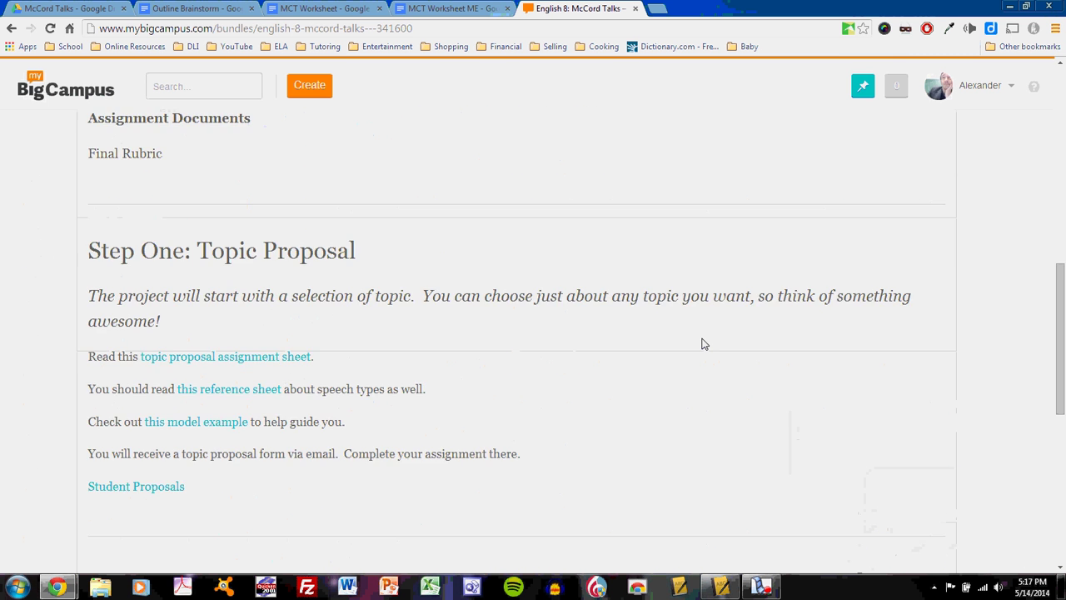
{"action": "scroll", "coordinate": [703, 344], "scroll_direction": "up", "scroll_amount": 1}
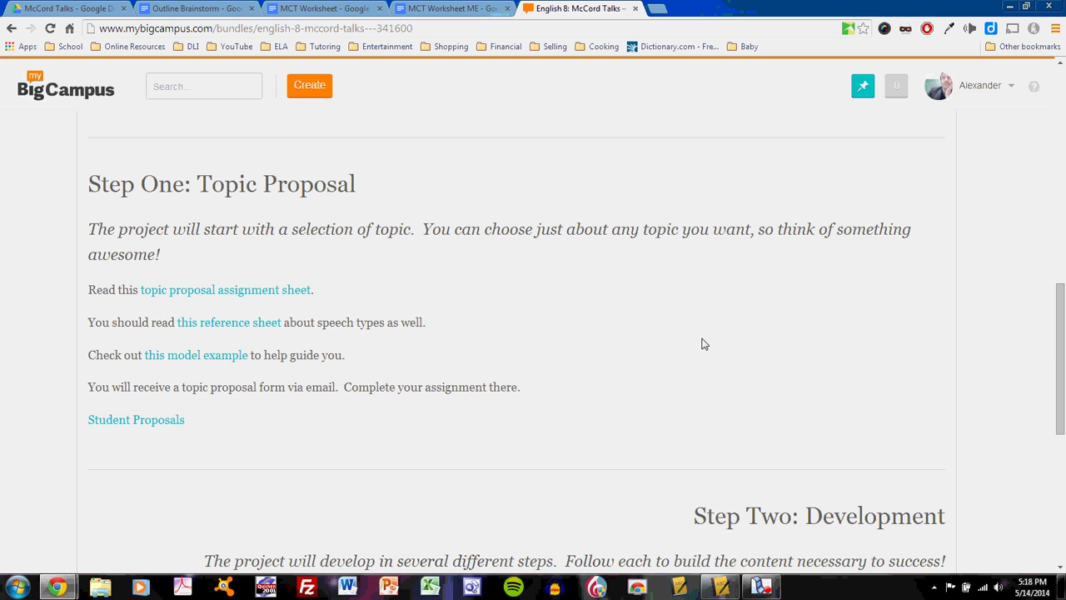
{"action": "scroll", "coordinate": [704, 344], "scroll_direction": "down", "scroll_amount": 3}
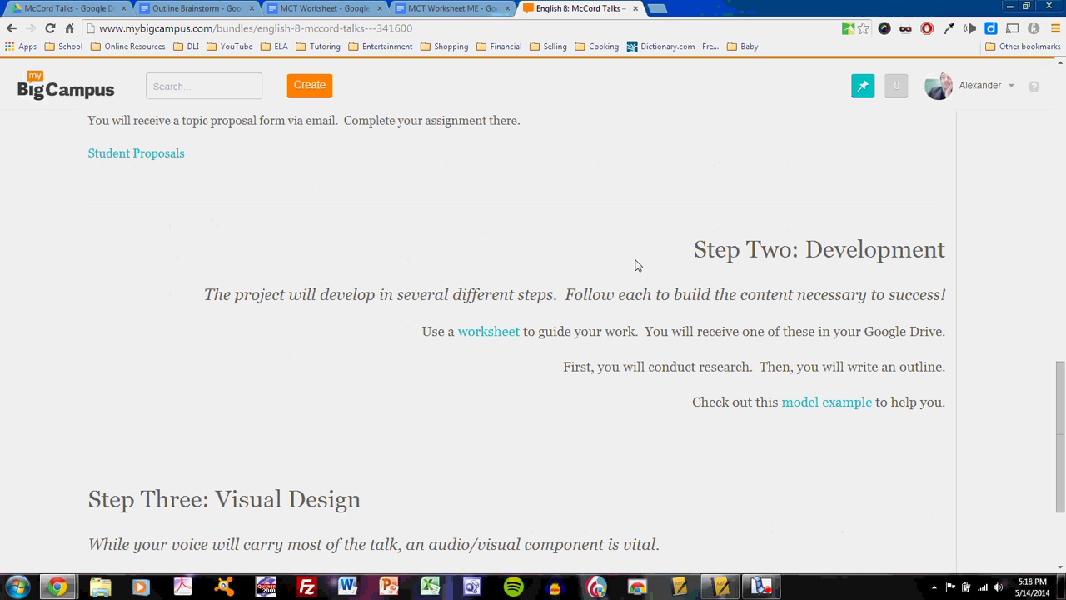
- Go to the blank MCT Worksheet and review its Basic Information fields down to the Outline table
{"action": "left_click", "coordinate": [325, 8]}
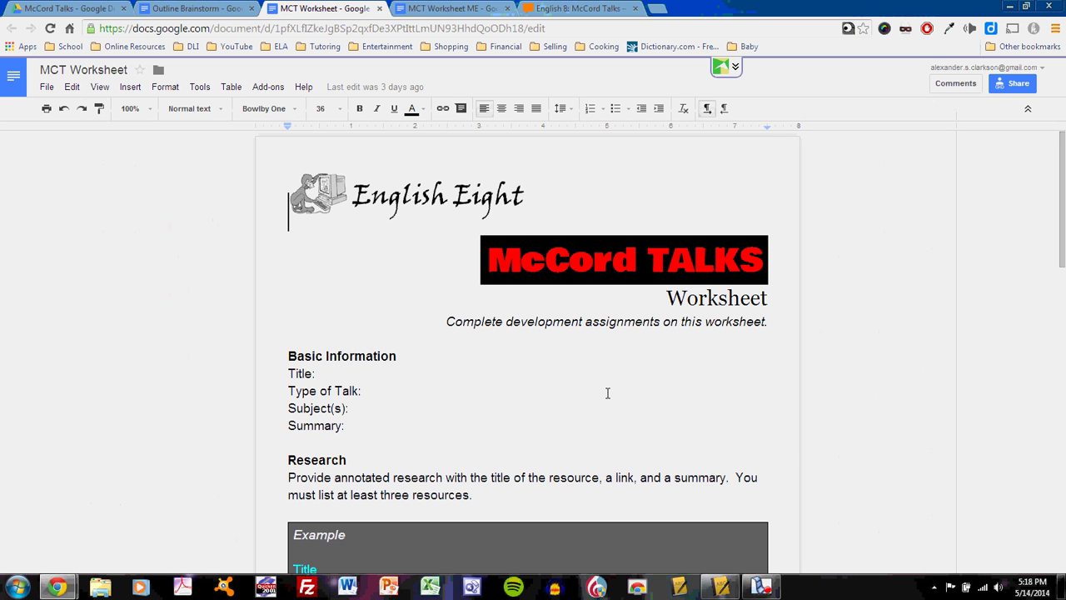
{"action": "scroll", "coordinate": [607, 392], "scroll_direction": "down", "scroll_amount": 2}
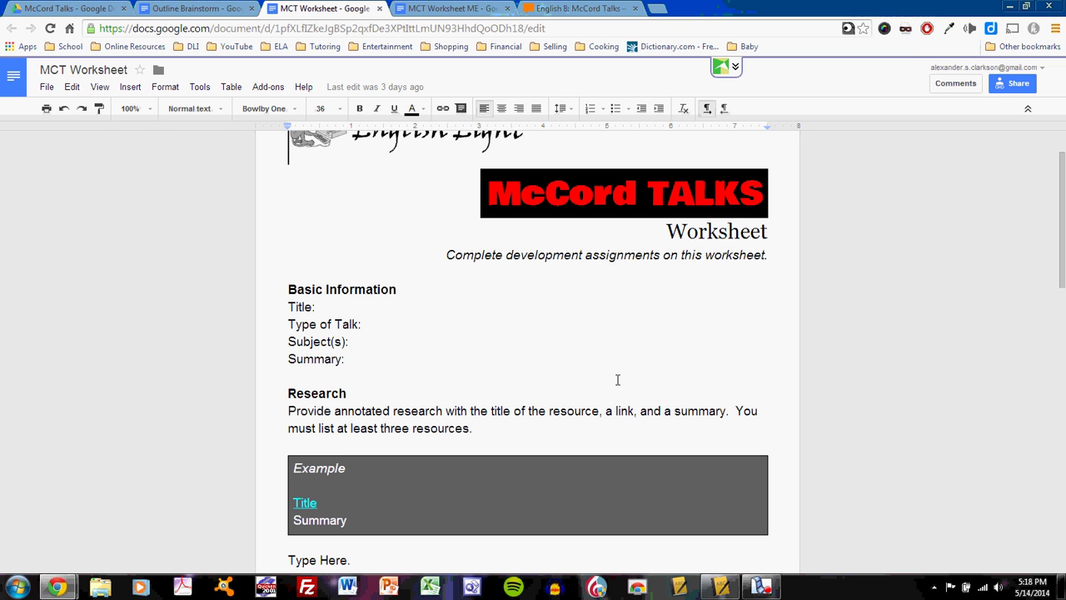
{"action": "left_click_drag", "start_coordinate": [289, 289], "coordinate": [385, 364]}
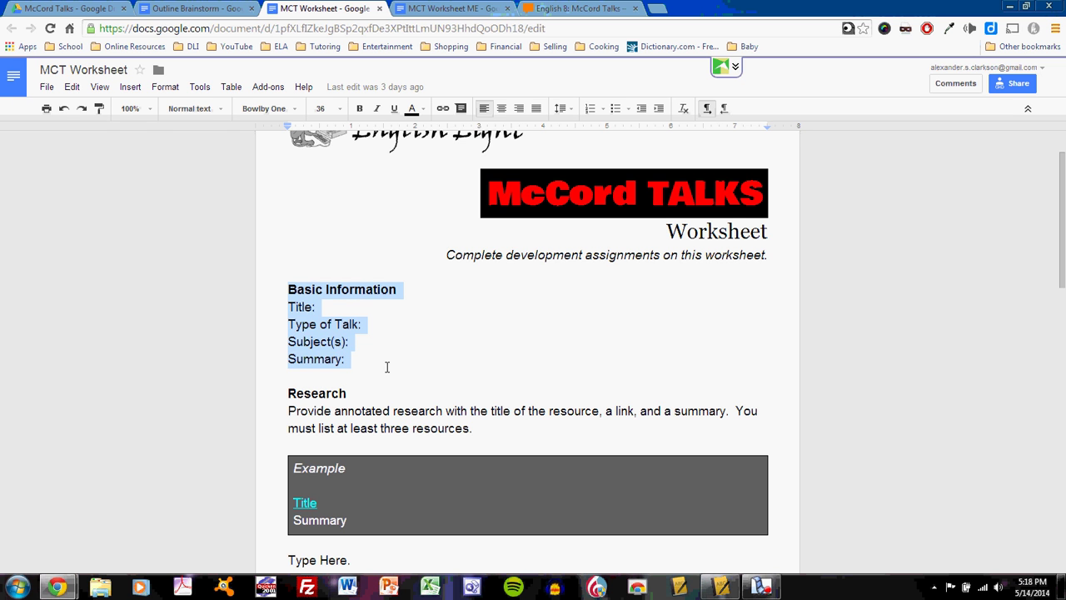
{"action": "left_click", "coordinate": [460, 344]}
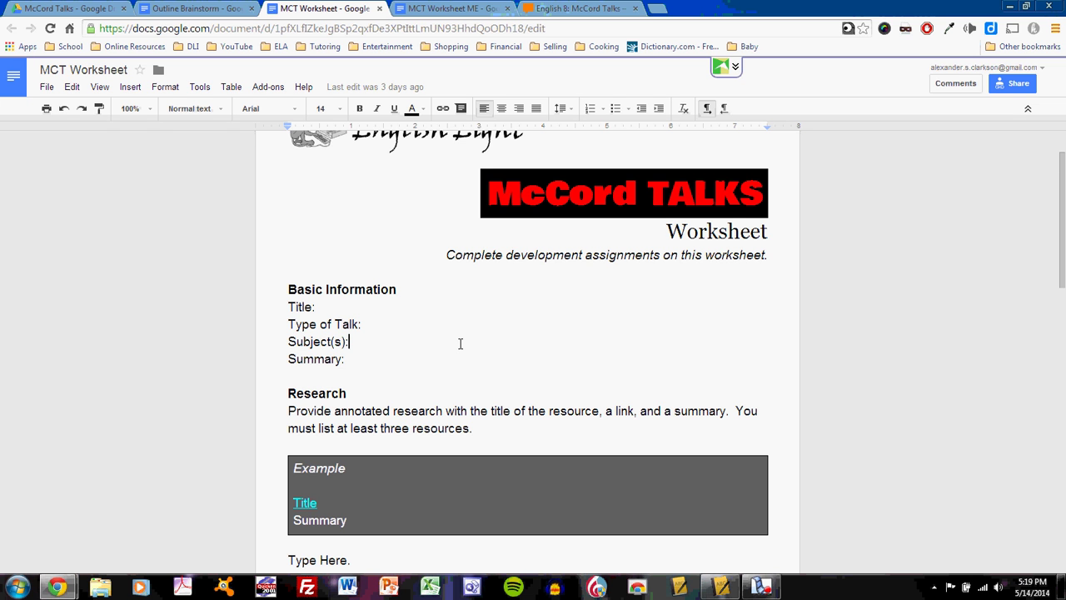
{"action": "scroll", "coordinate": [460, 344], "scroll_direction": "down", "scroll_amount": 3}
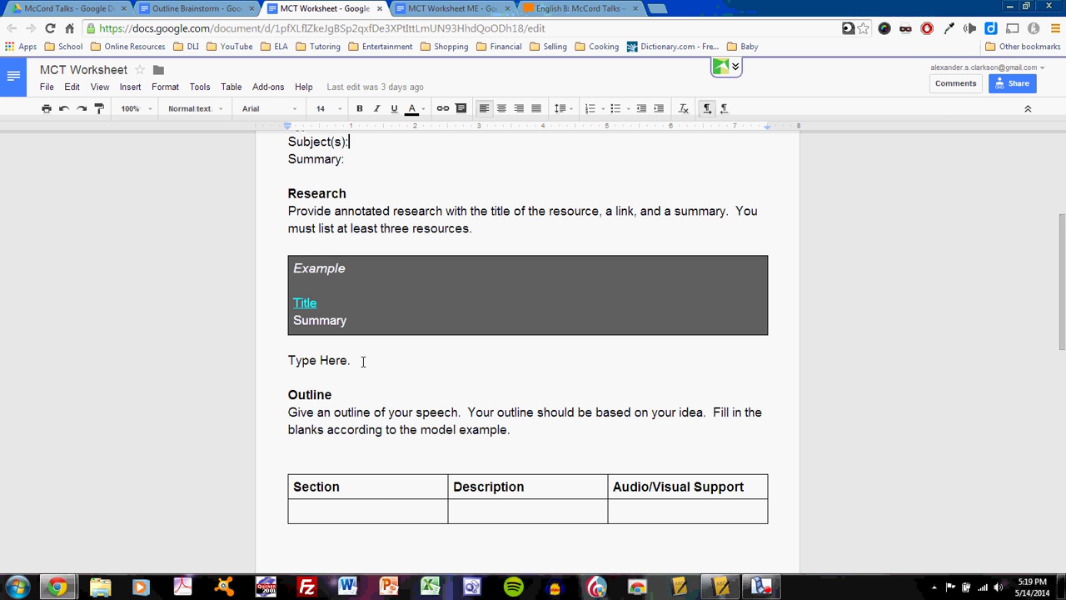
- Open the model example worksheet, scroll to its research links, and open the Atari Museum site
{"action": "left_click", "coordinate": [457, 10]}
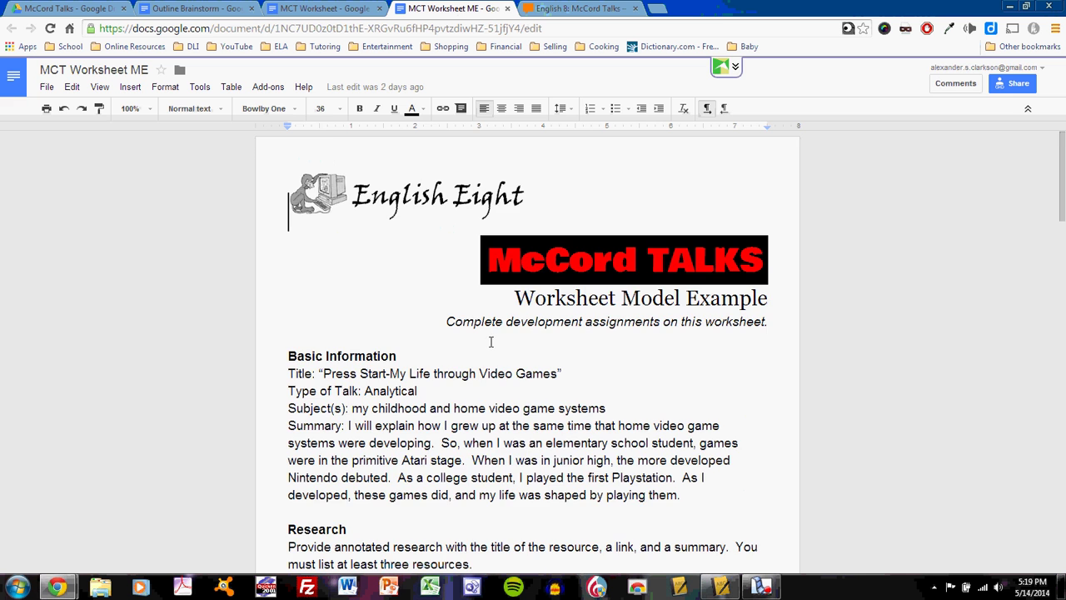
{"action": "scroll", "coordinate": [472, 389], "scroll_direction": "down", "scroll_amount": 2}
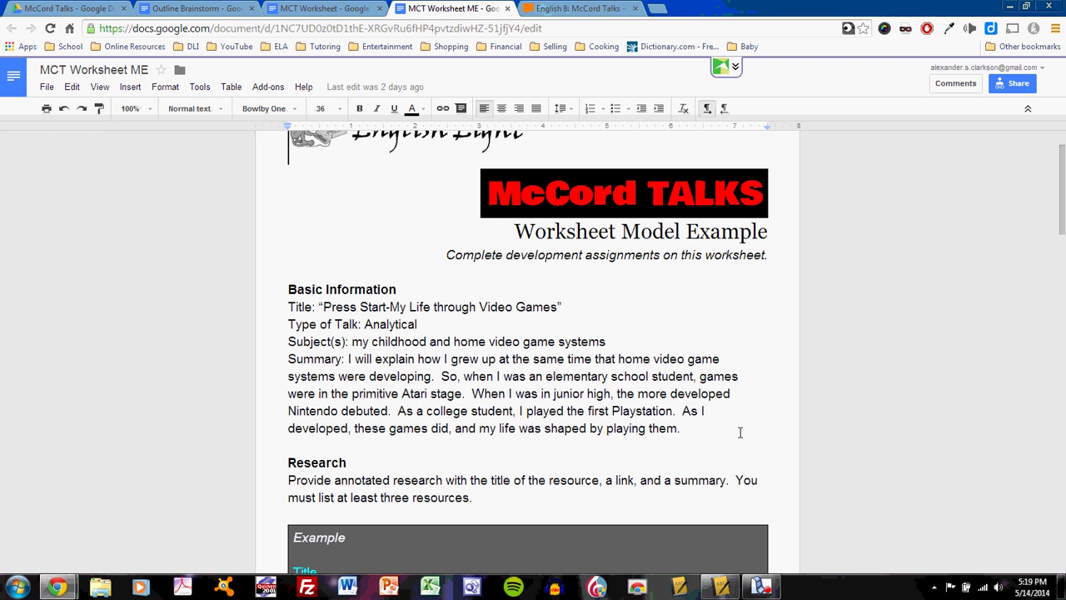
{"action": "scroll", "coordinate": [739, 432], "scroll_direction": "down", "scroll_amount": 2}
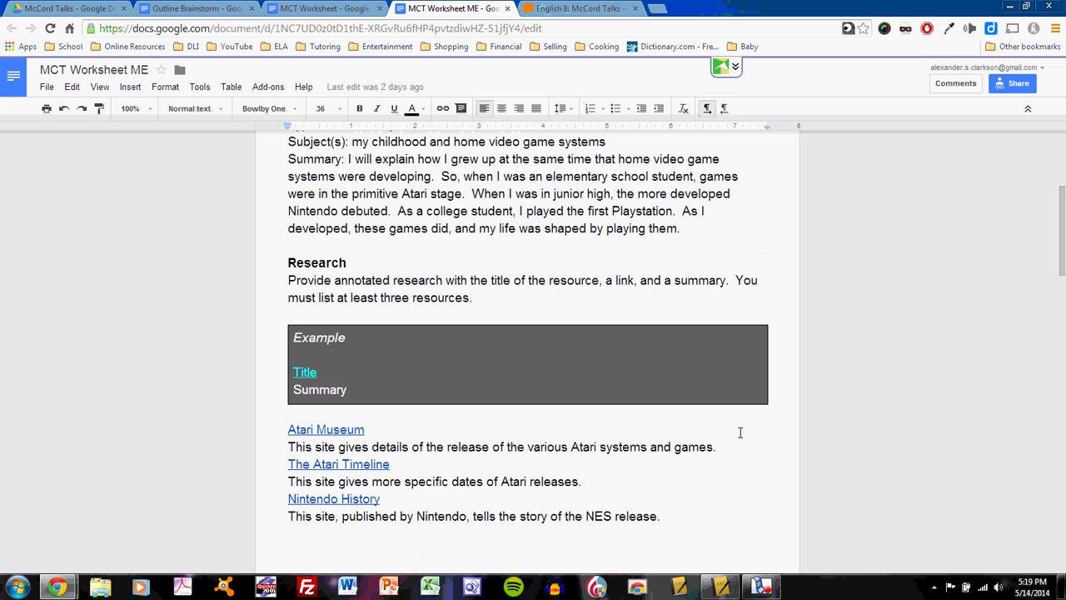
{"action": "scroll", "coordinate": [740, 433], "scroll_direction": "down", "scroll_amount": 2}
{"action": "scroll", "coordinate": [740, 432], "scroll_direction": "down", "scroll_amount": 1}
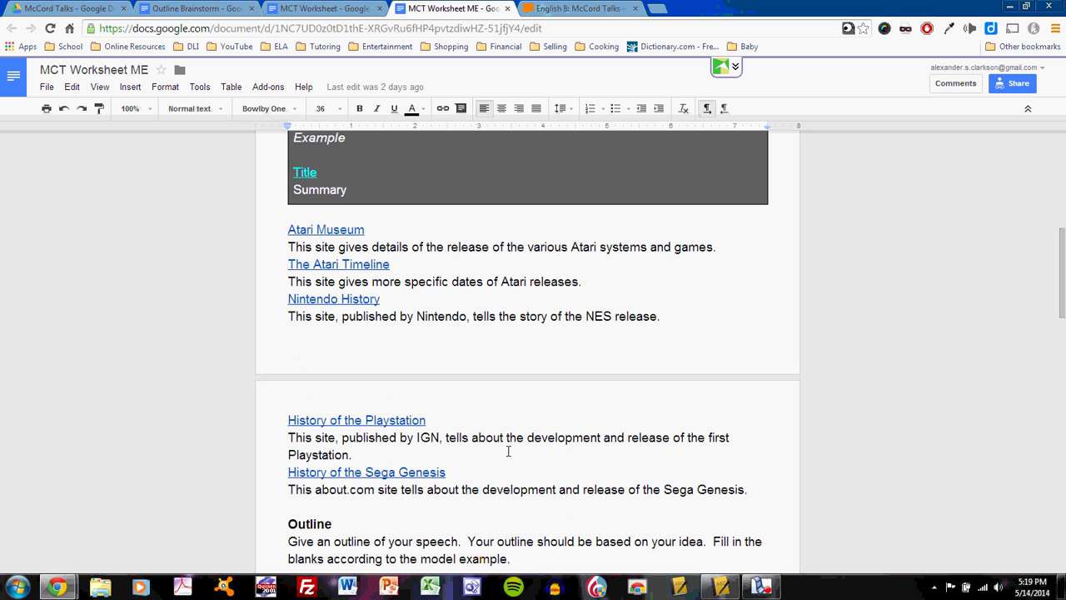
{"action": "left_click", "coordinate": [341, 229]}
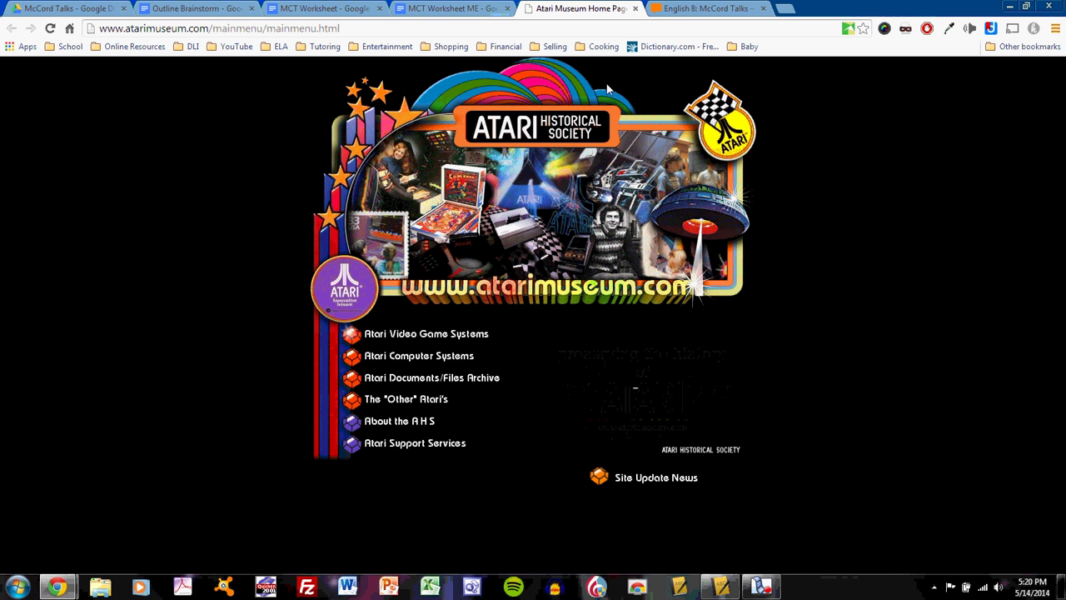
- Return to the blank MCT Worksheet and scroll down to its Outline table
{"action": "left_click", "coordinate": [360, 10]}
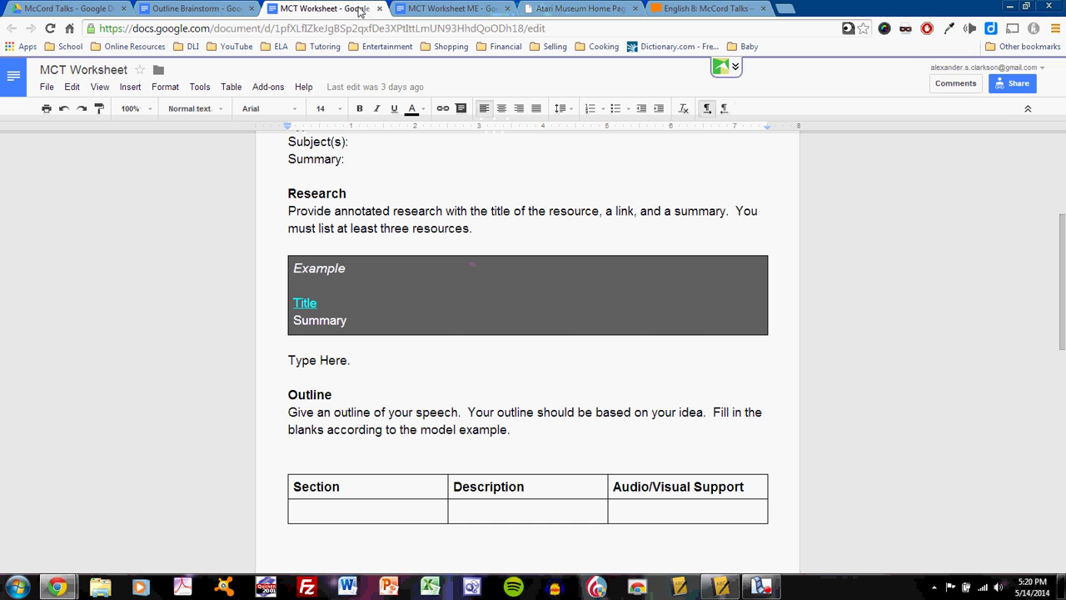
{"action": "scroll", "coordinate": [488, 347], "scroll_direction": "down", "scroll_amount": 1}
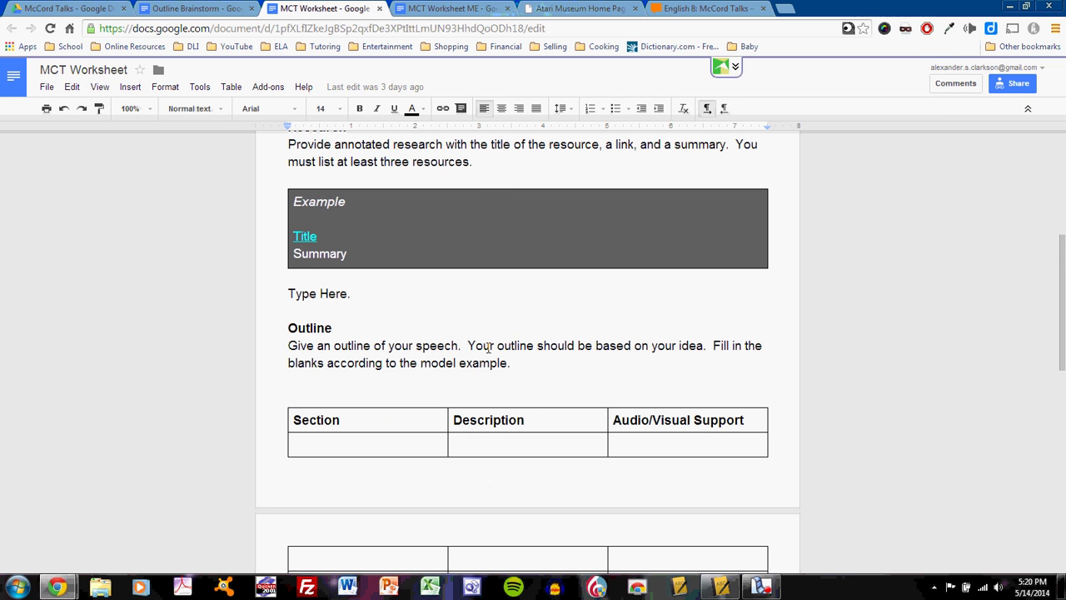
{"action": "scroll", "coordinate": [488, 347], "scroll_direction": "down", "scroll_amount": 2}
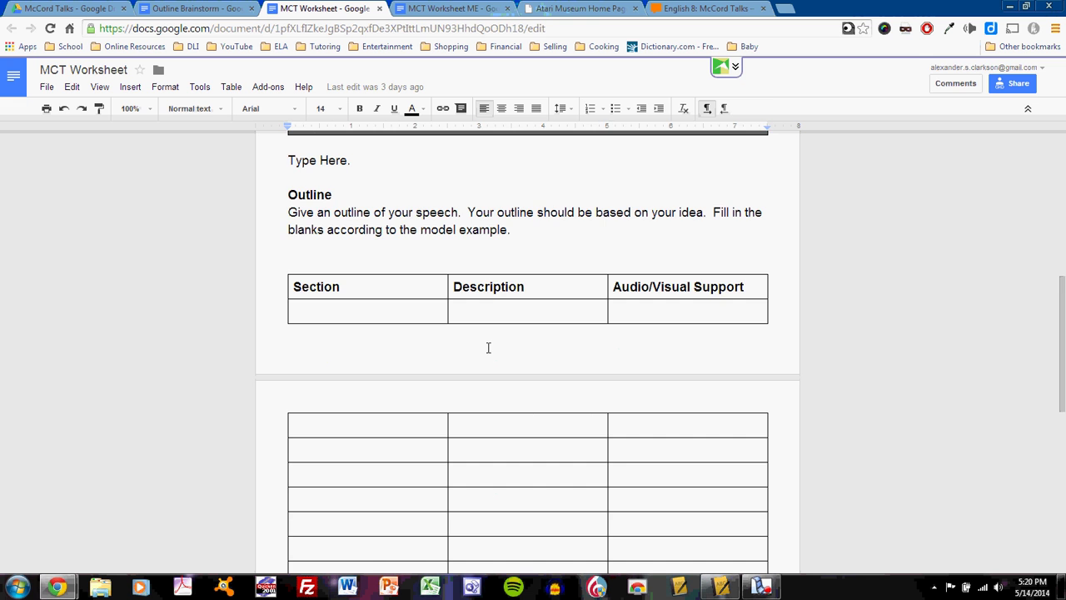
{"action": "scroll", "coordinate": [488, 348], "scroll_direction": "down", "scroll_amount": 1}
{"action": "scroll", "coordinate": [488, 347], "scroll_direction": "down", "scroll_amount": 1}
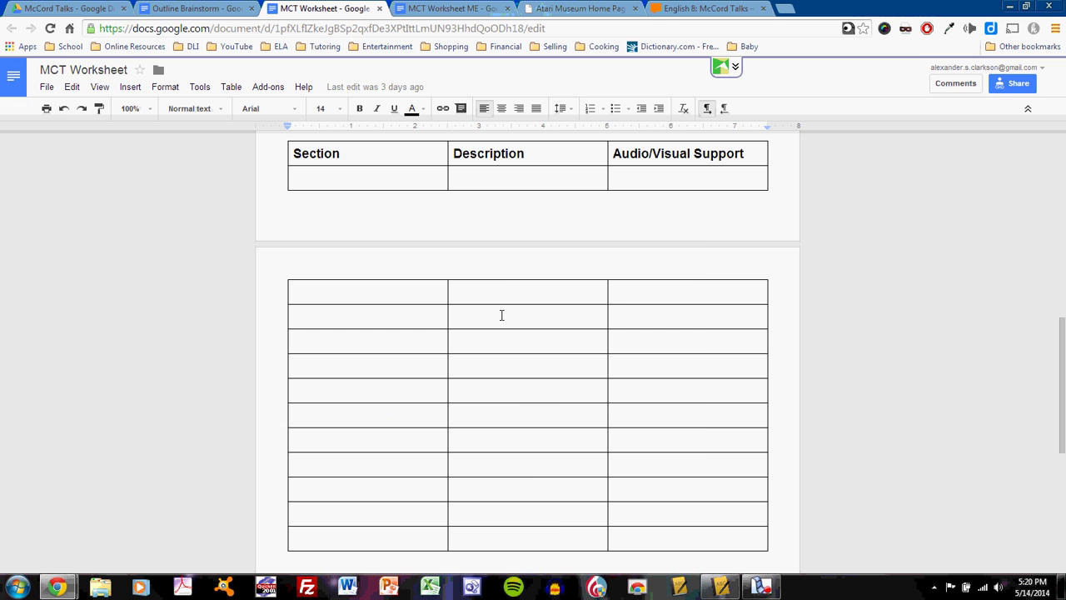
- Check the outline table's options without changing anything, then go to the Outline Brainstorm document
{"action": "right_click", "coordinate": [502, 315]}
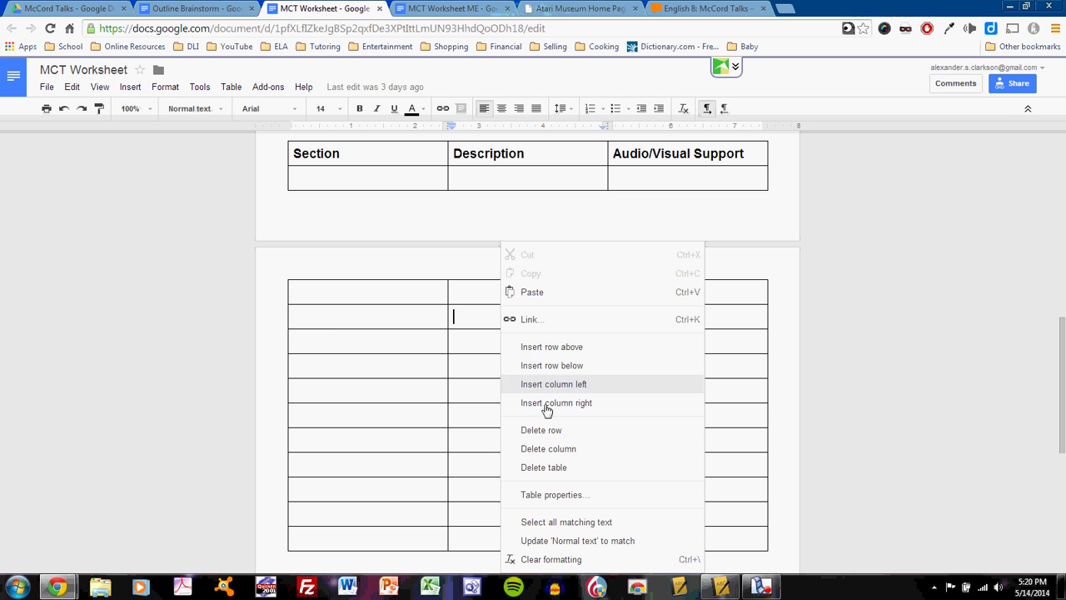
{"action": "left_click", "coordinate": [467, 374]}
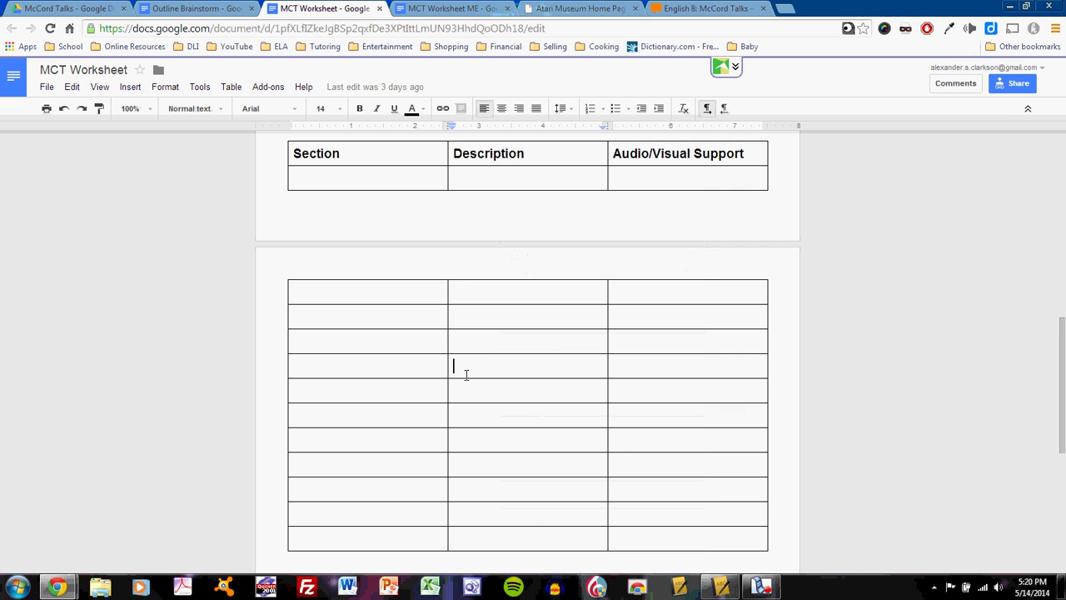
{"action": "scroll", "coordinate": [459, 305], "scroll_direction": "down", "scroll_amount": 1}
{"action": "scroll", "coordinate": [459, 306], "scroll_direction": "up", "scroll_amount": 1}
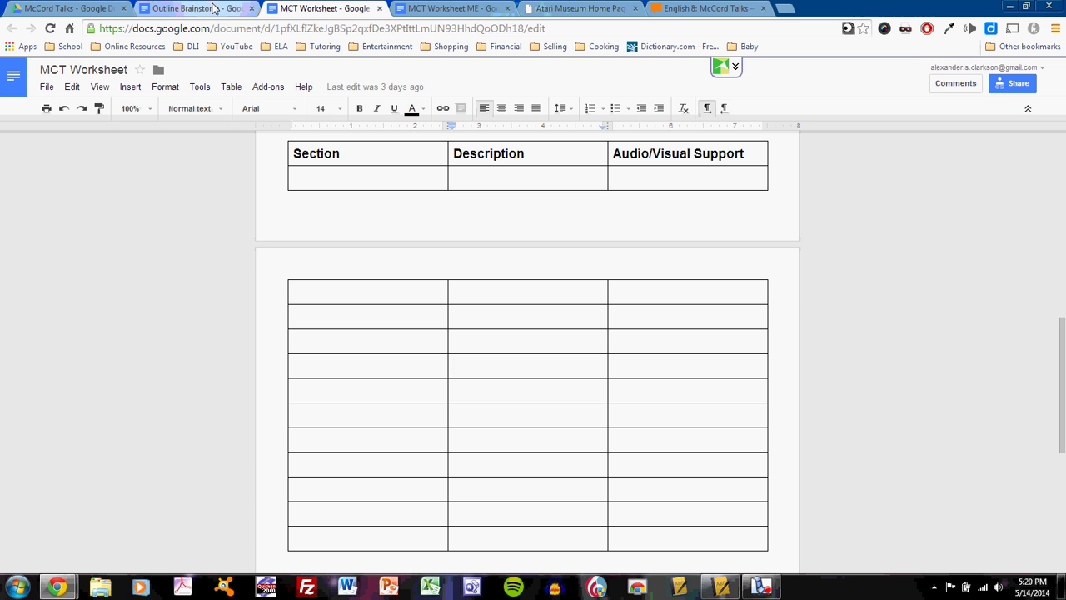
{"action": "left_click", "coordinate": [214, 8]}
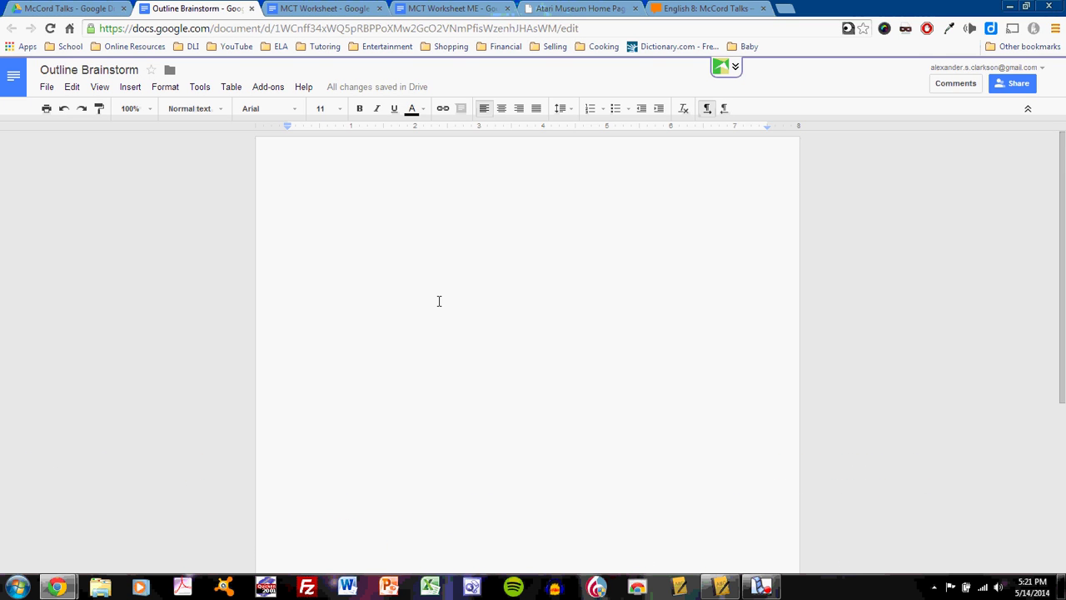
- Add the heading question 'What do I want to talk about?' in size 18
{"action": "type", "text": "What do I "}
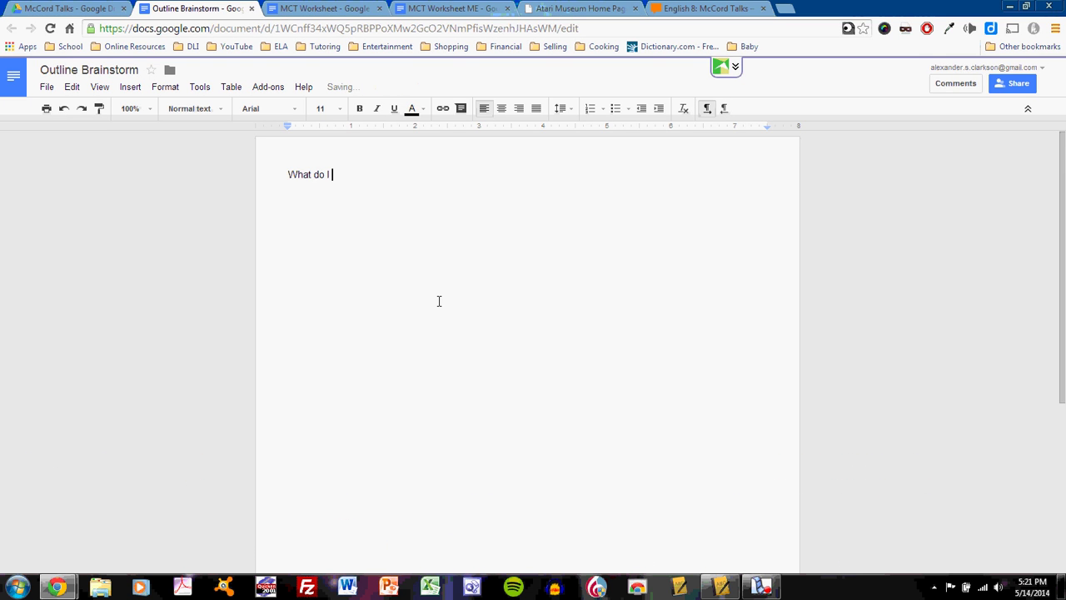
{"action": "type", "text": "want to talk about?"}
{"action": "key", "text": "ctrl+a"}
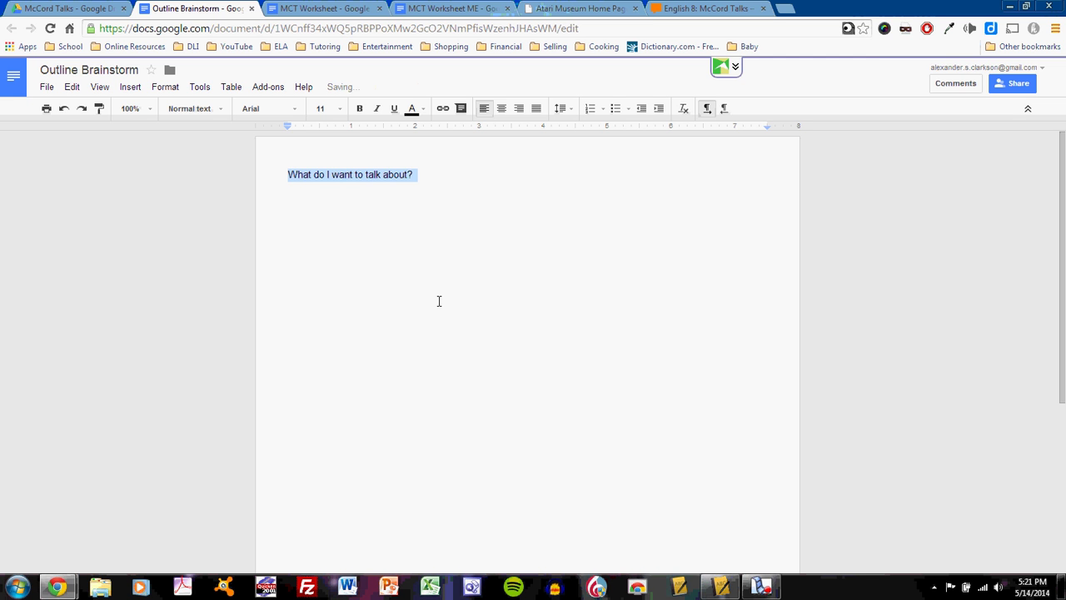
{"action": "left_click", "coordinate": [327, 108]}
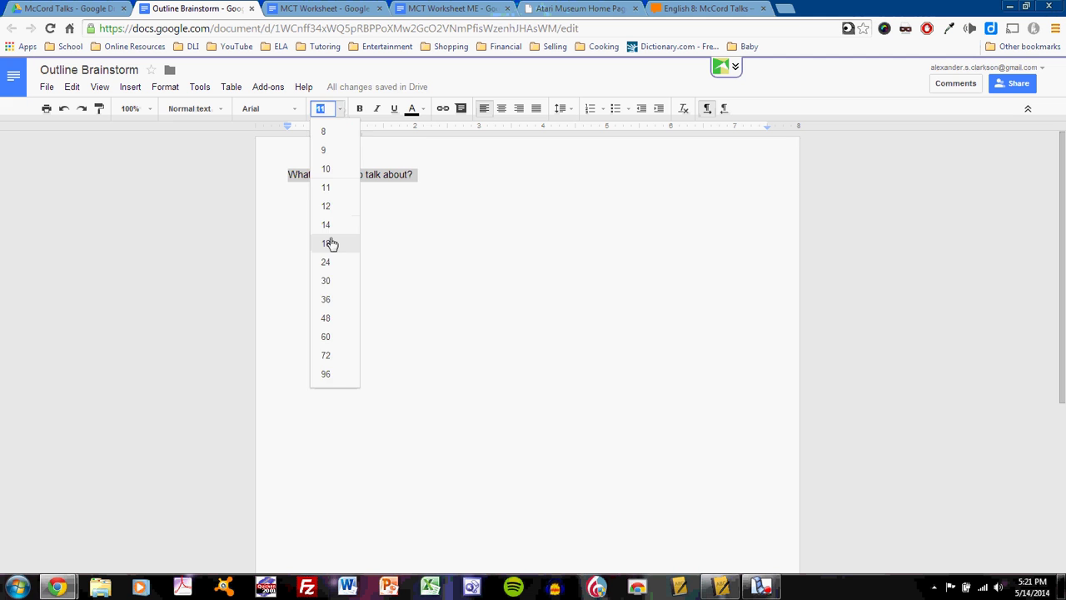
{"action": "left_click", "coordinate": [334, 241]}
{"action": "left_click", "coordinate": [509, 180]}
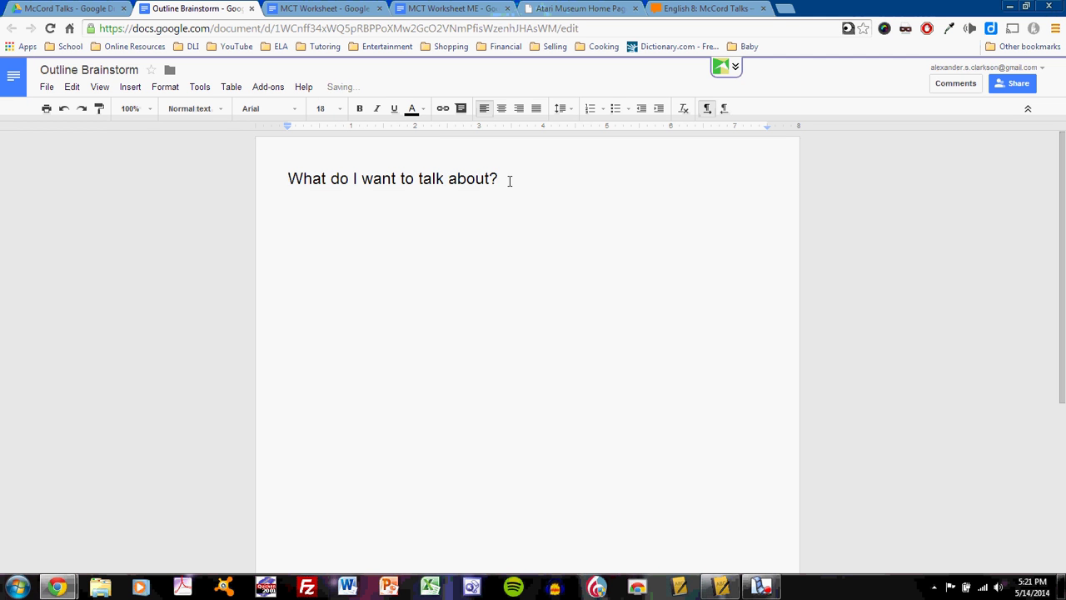
{"action": "key", "text": "Return"}
- List Atari 2600, Arcade, Playstation and NES on separate lines below the question
{"action": "type", "text": "Atari 2600"}
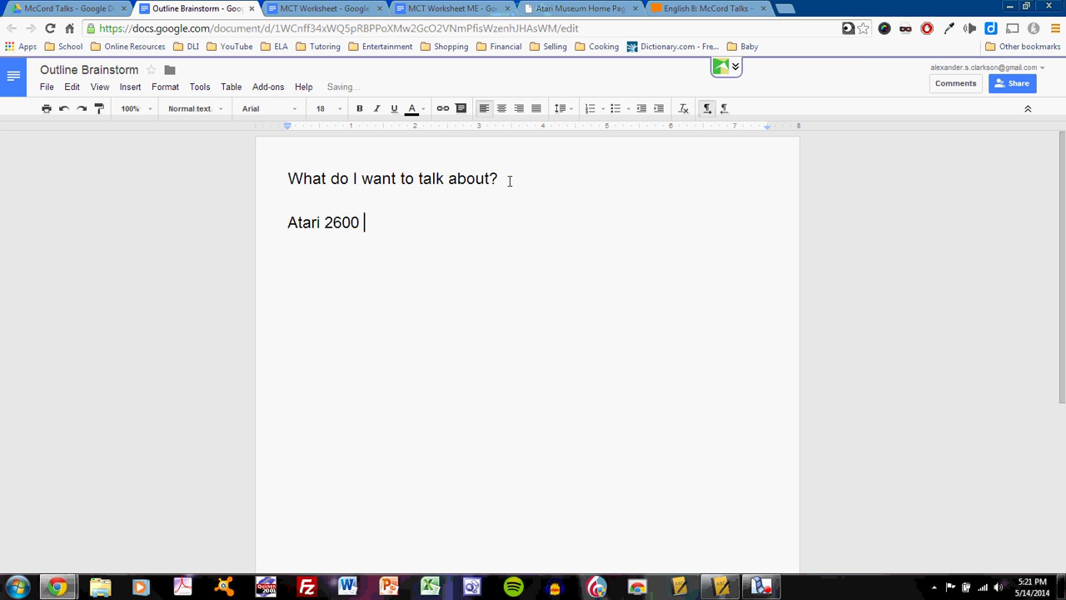
{"action": "key", "text": "BackSpace"}
{"action": "key", "text": "Return"}
{"action": "type", "text": "Arcade"}
{"action": "key", "text": "Return"}
{"action": "type", "text": "Play"}
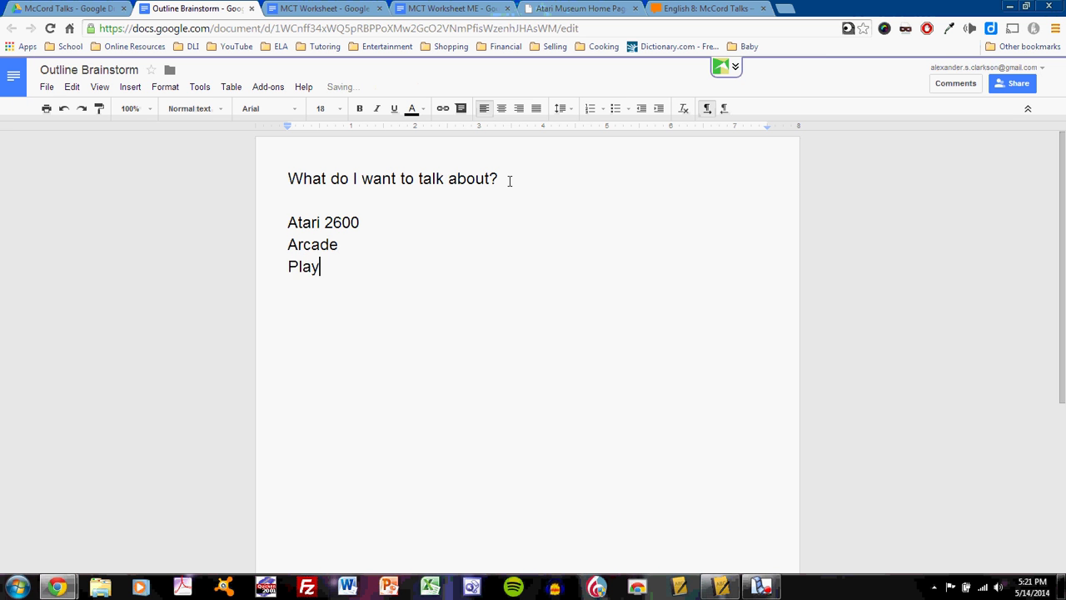
{"action": "type", "text": "station"}
{"action": "key", "text": "Return"}
{"action": "type", "text": "NES"}
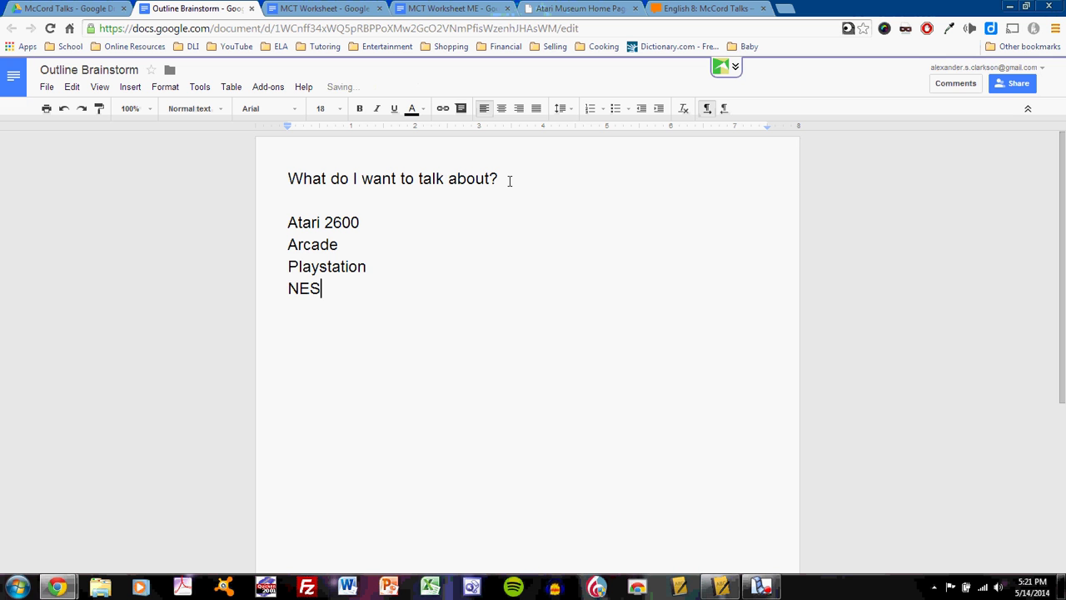
{"action": "key", "text": "Return"}
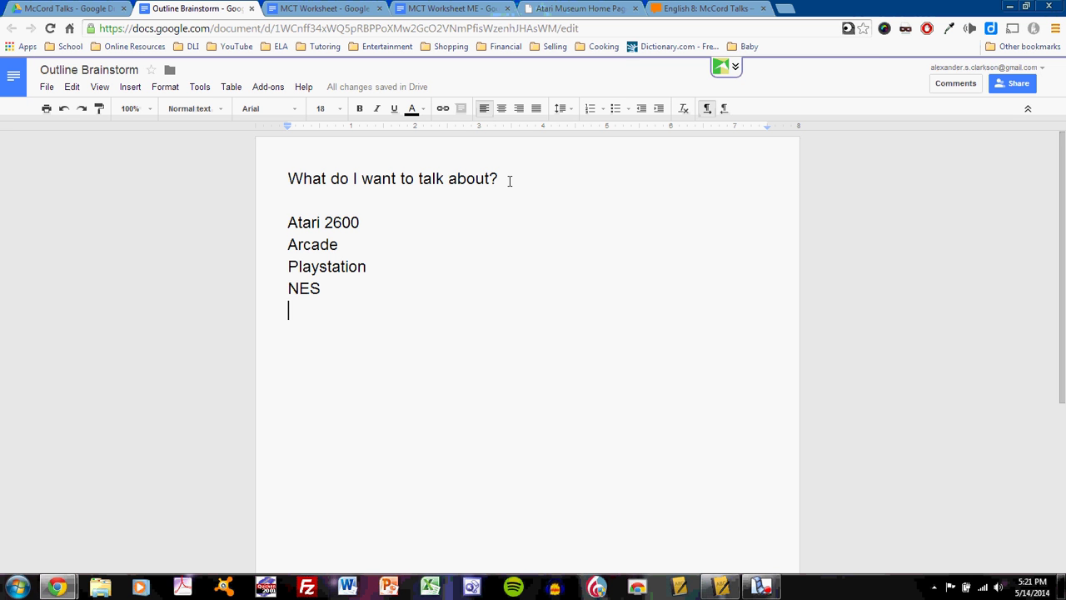
- Add Pac-Man, Mario Bros., Tomb Raider, Street Fighter II, Asteroids and Adventure to the list
{"action": "type", "text": "Pac-Man"}
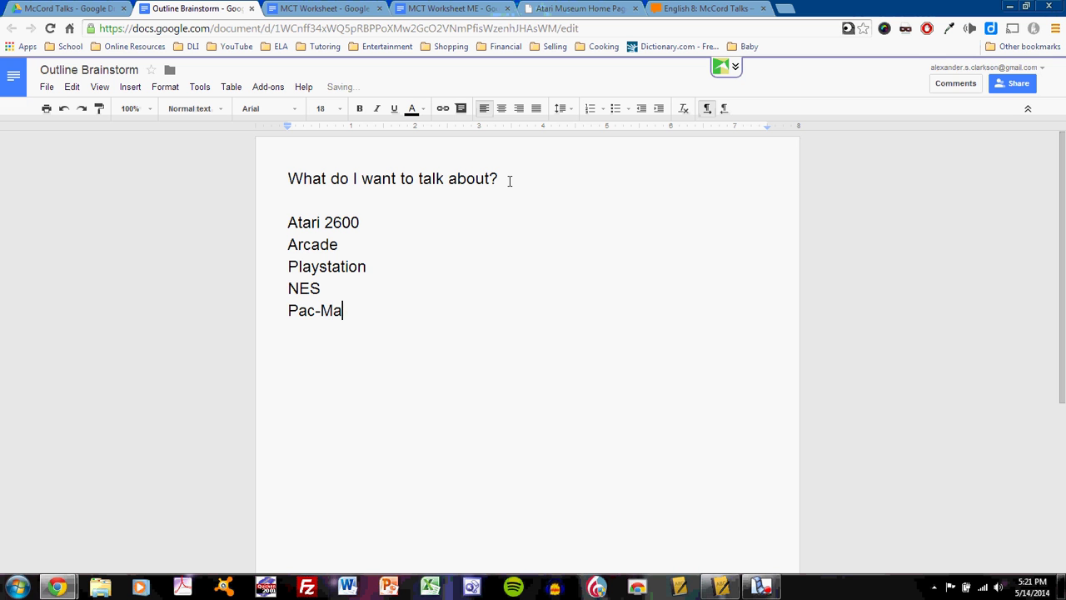
{"action": "key", "text": "Return"}
{"action": "type", "text": "Mario Bros."}
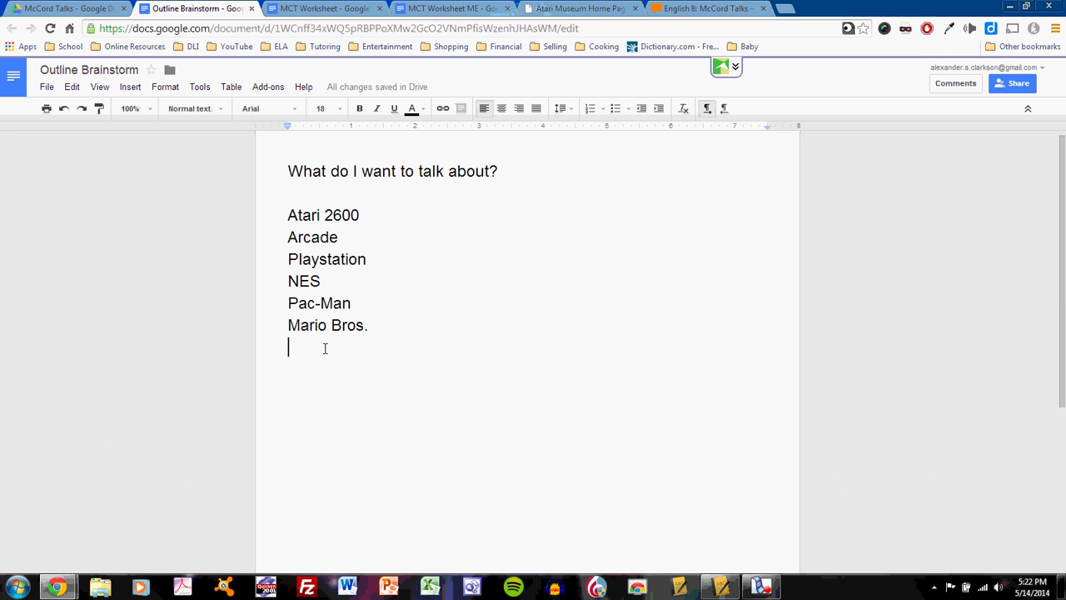
{"action": "type", "text": "Tomb "}
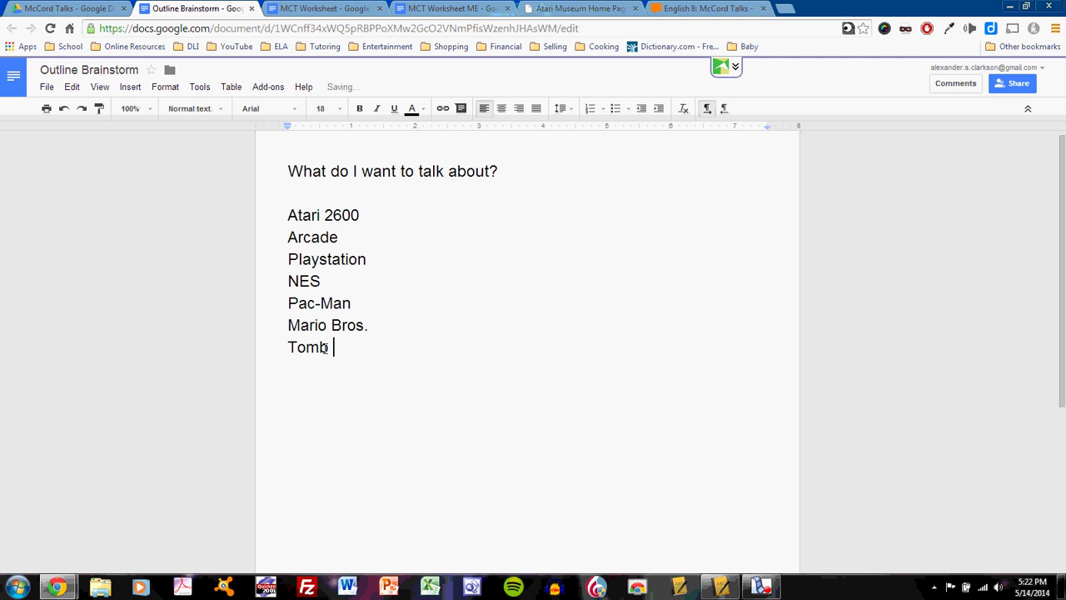
{"action": "type", "text": "Raider"}
{"action": "key", "text": "Return"}
{"action": "type", "text": "Street Figh"}
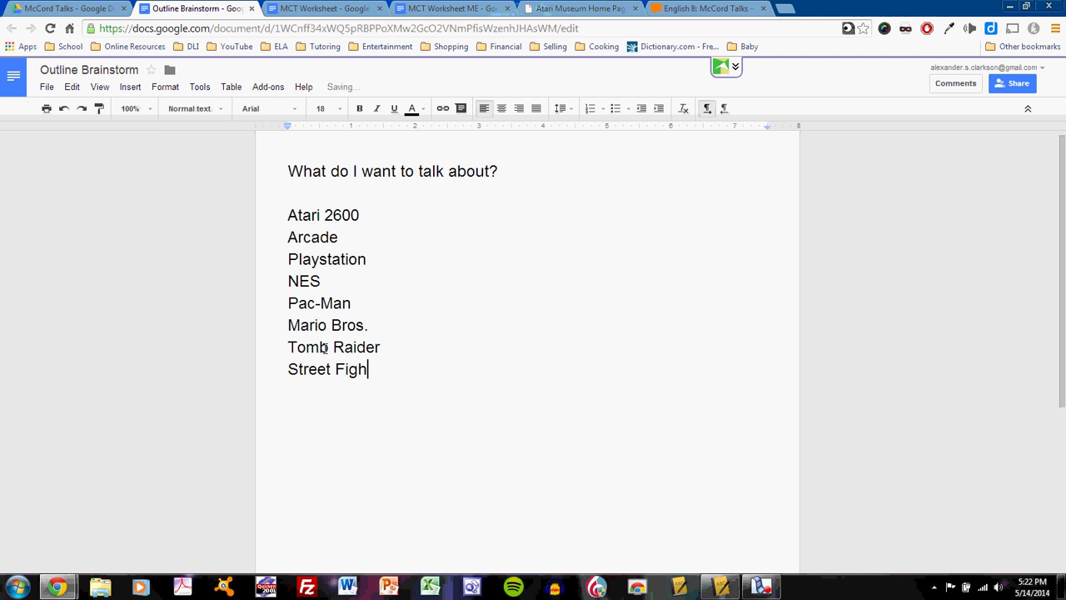
{"action": "type", "text": "ter II"}
{"action": "key", "text": "Return"}
{"action": "type", "text": "Astre"}
{"action": "key", "text": "BackSpace"}
{"action": "key", "text": "BackSpace"}
{"action": "type", "text": "eroids"}
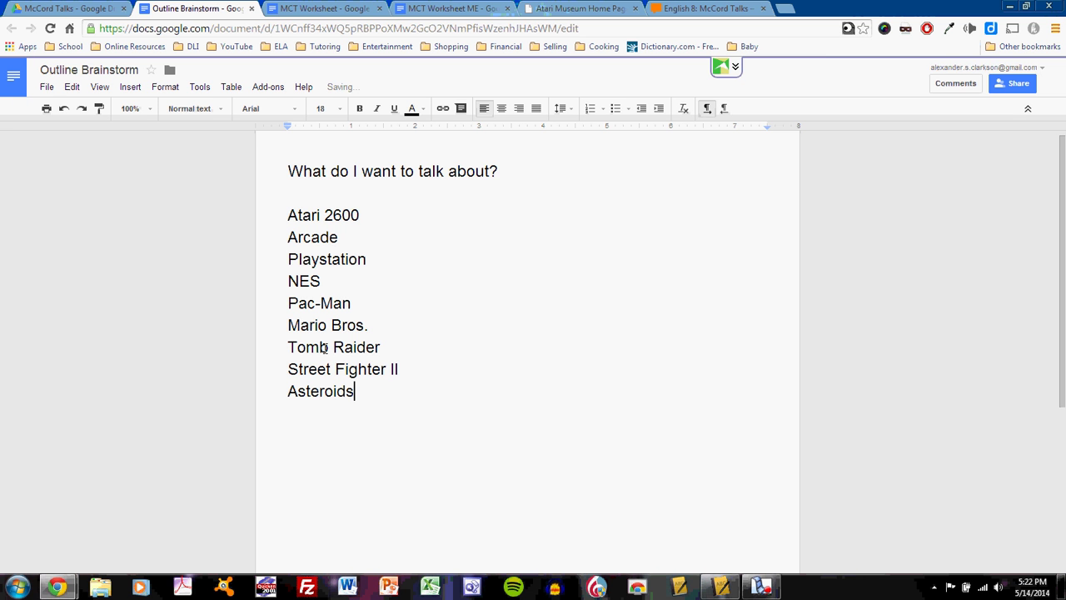
{"action": "key", "text": "Return"}
{"action": "type", "text": "Adventure"}
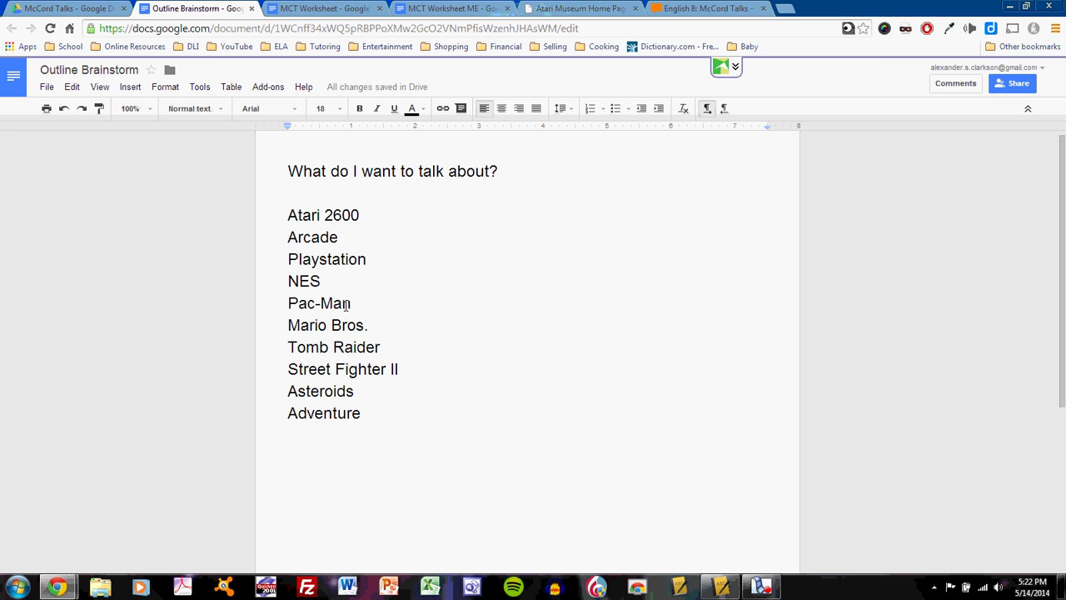
- Delete the game titles Pac-Man through Adventure from the list
{"action": "triple_click", "coordinate": [353, 301]}
{"action": "left_click_drag", "start_coordinate": [379, 328], "coordinate": [287, 327]}
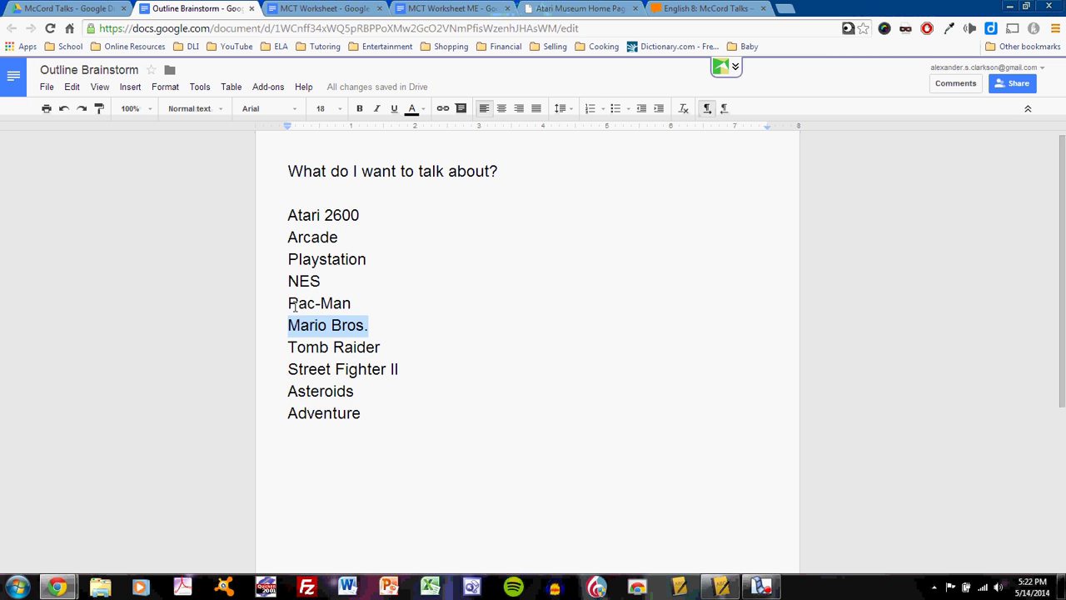
{"action": "double_click", "coordinate": [329, 280]}
{"action": "left_click_drag", "start_coordinate": [369, 258], "coordinate": [280, 260]}
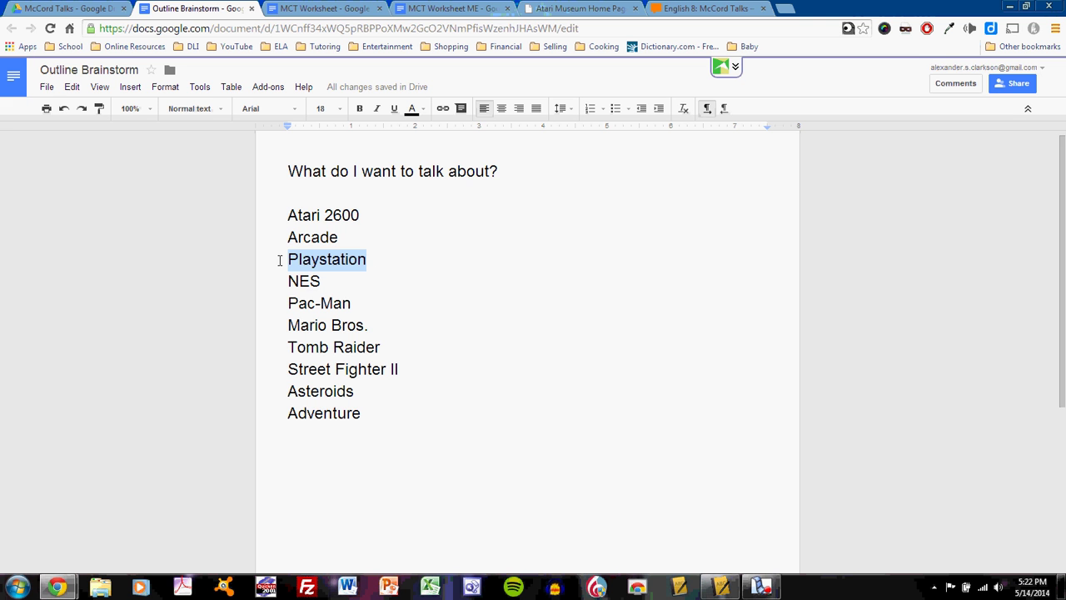
{"action": "left_click", "coordinate": [327, 283]}
{"action": "left_click_drag", "start_coordinate": [278, 305], "coordinate": [408, 424]}
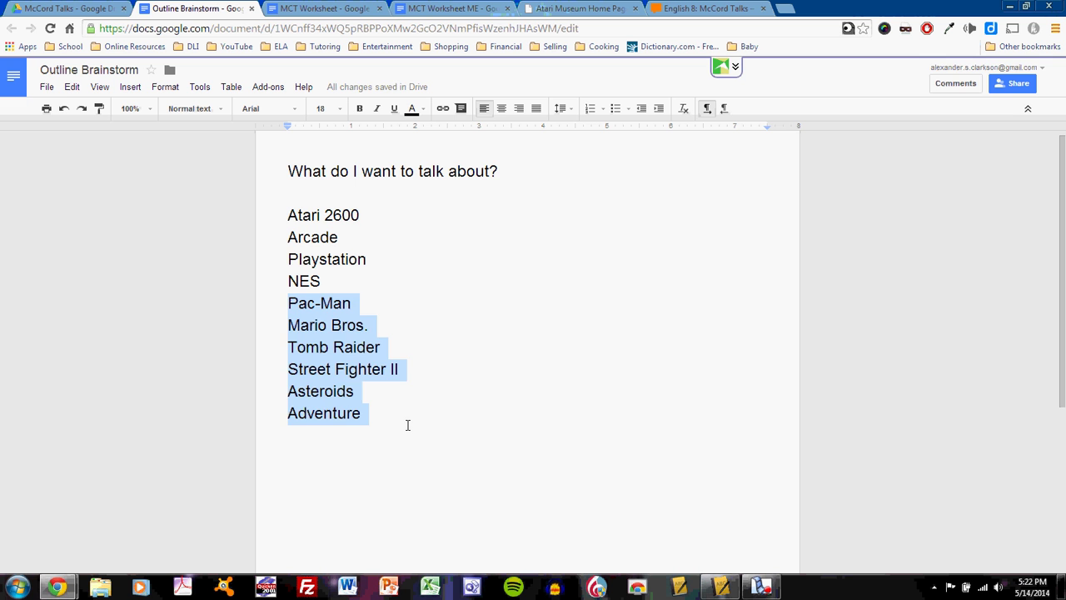
{"action": "key", "text": "Delete"}
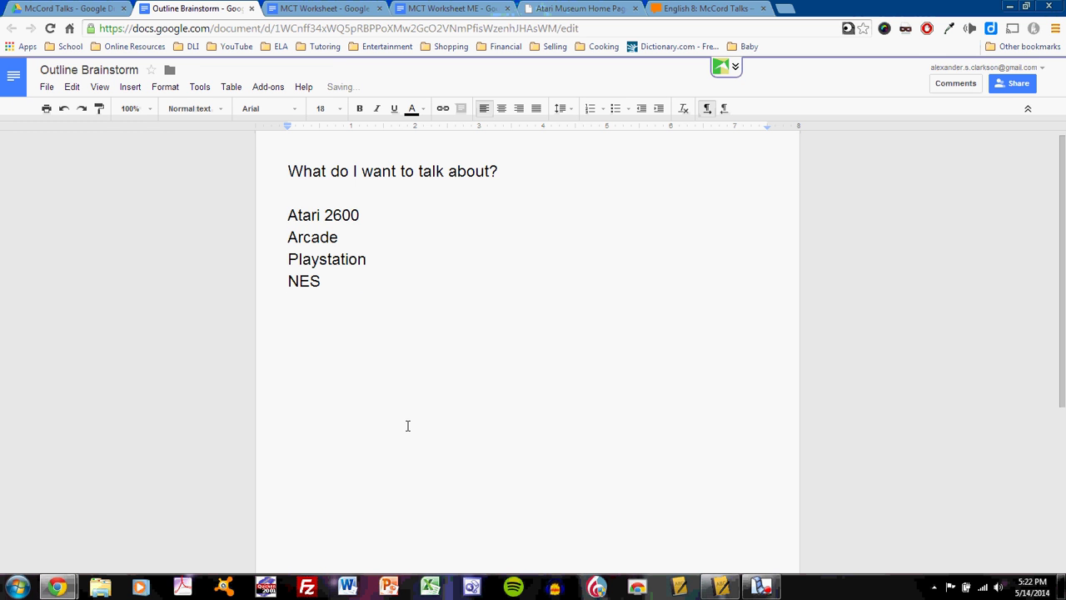
- Add Sega Genesis on the empty line below NES
{"action": "left_click", "coordinate": [330, 237]}
{"action": "left_click", "coordinate": [341, 259]}
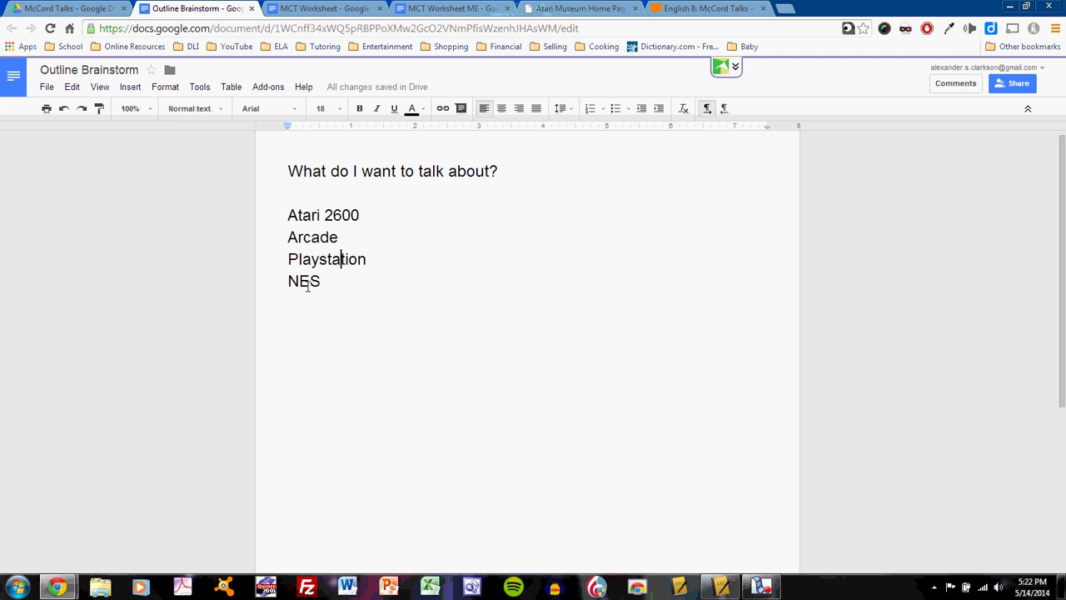
{"action": "left_click", "coordinate": [311, 281]}
{"action": "left_click", "coordinate": [306, 296]}
{"action": "type", "text": "Sega Ge"}
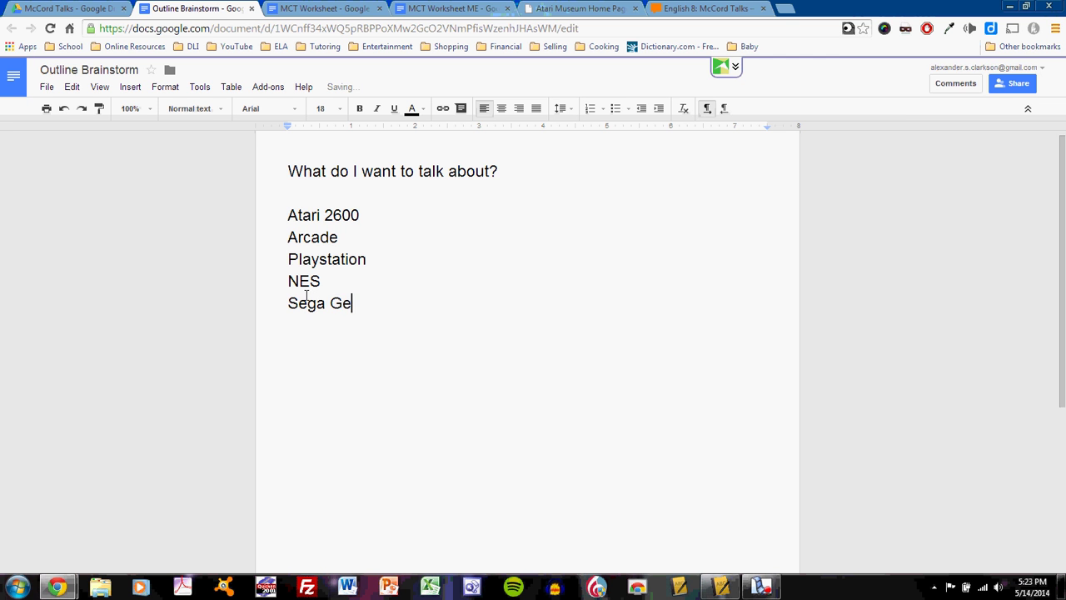
{"action": "type", "text": "nesis"}
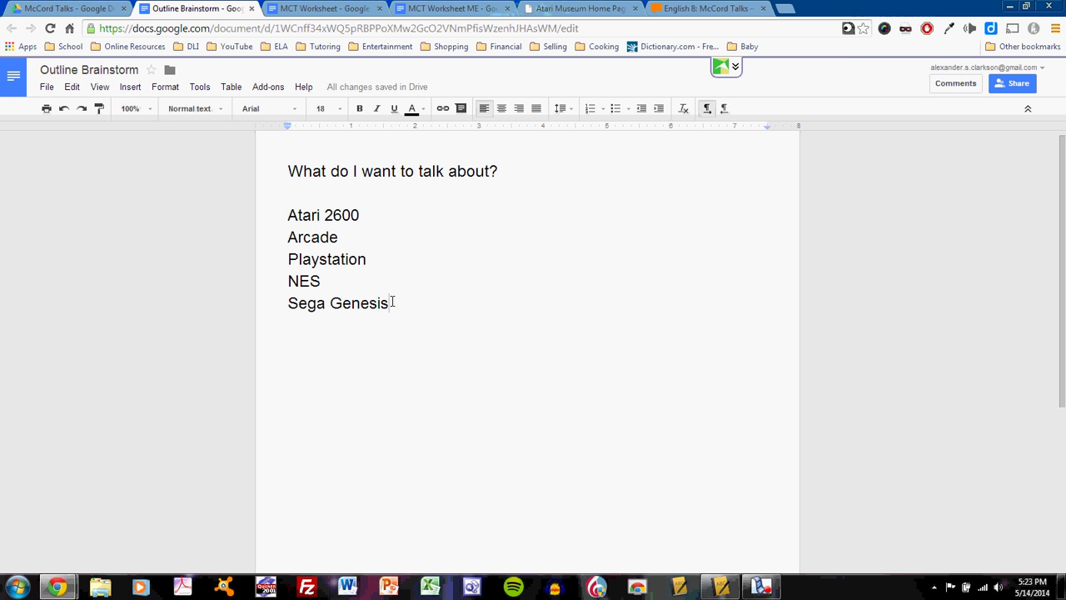
- Write a second list below: Arcade, Atari, NES, Sega Genesis, Playstation
{"action": "key", "text": "Return"}
{"action": "key", "text": "Return"}
{"action": "type", "text": "Arc"}
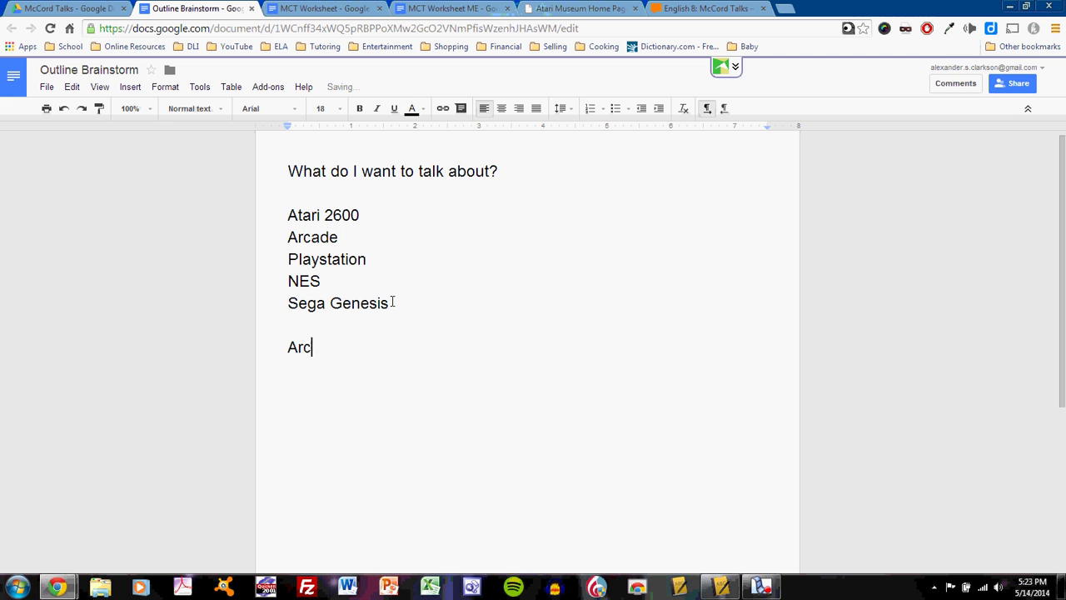
{"action": "type", "text": "ade"}
{"action": "key", "text": "Return"}
{"action": "type", "text": "Atari"}
{"action": "key", "text": "Return"}
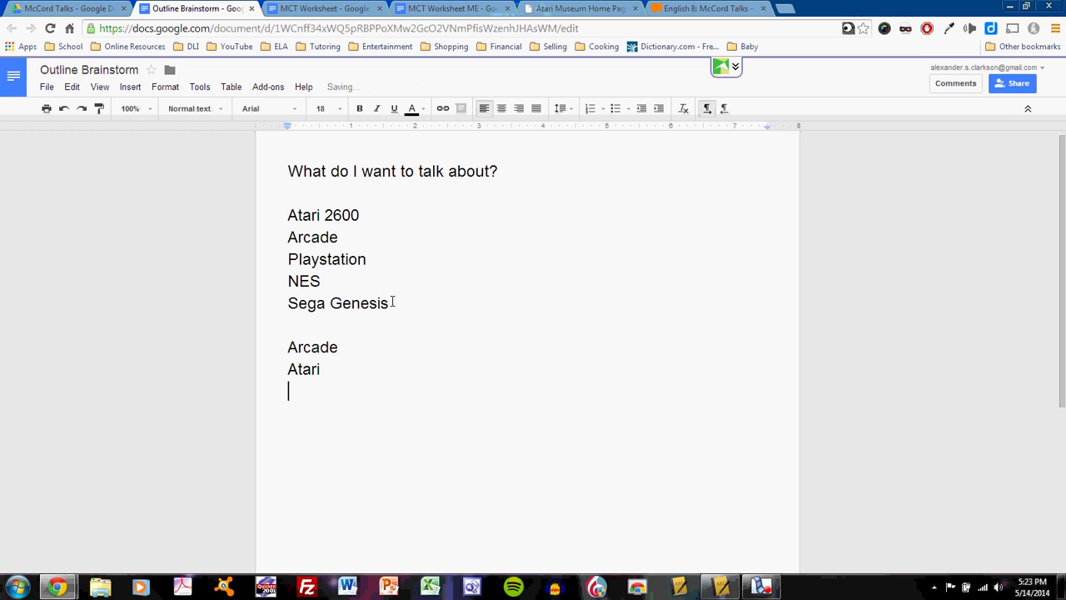
{"action": "type", "text": "NES"}
{"action": "key", "text": "Return"}
{"action": "type", "text": "SEga"}
{"action": "key", "text": "BackSpace"}
{"action": "key", "text": "BackSpace"}
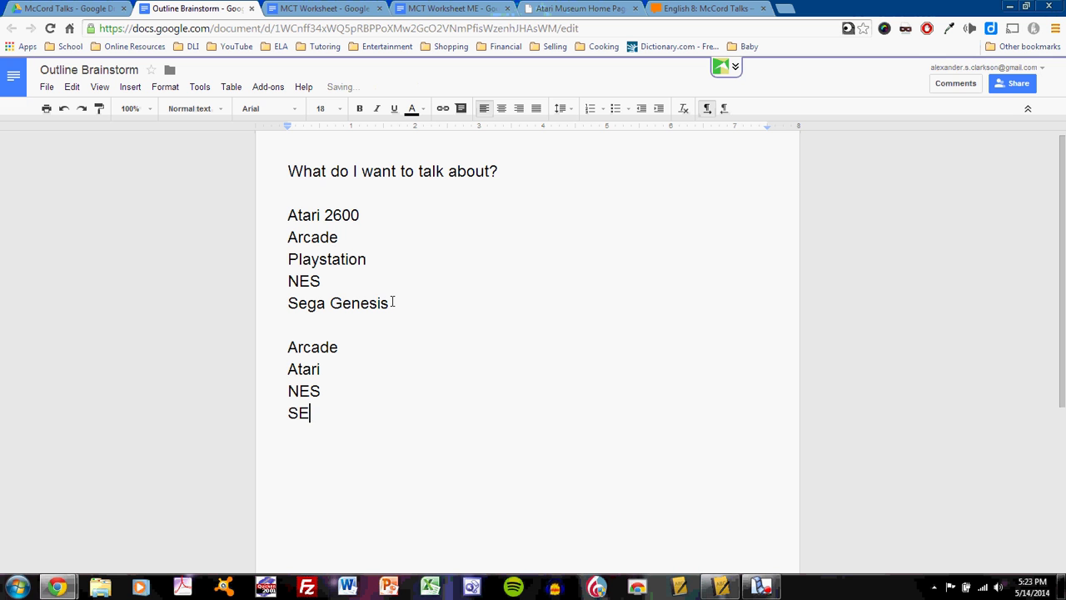
{"action": "key", "text": "BackSpace"}
{"action": "type", "text": "ega Genesis"}
{"action": "key", "text": "Return"}
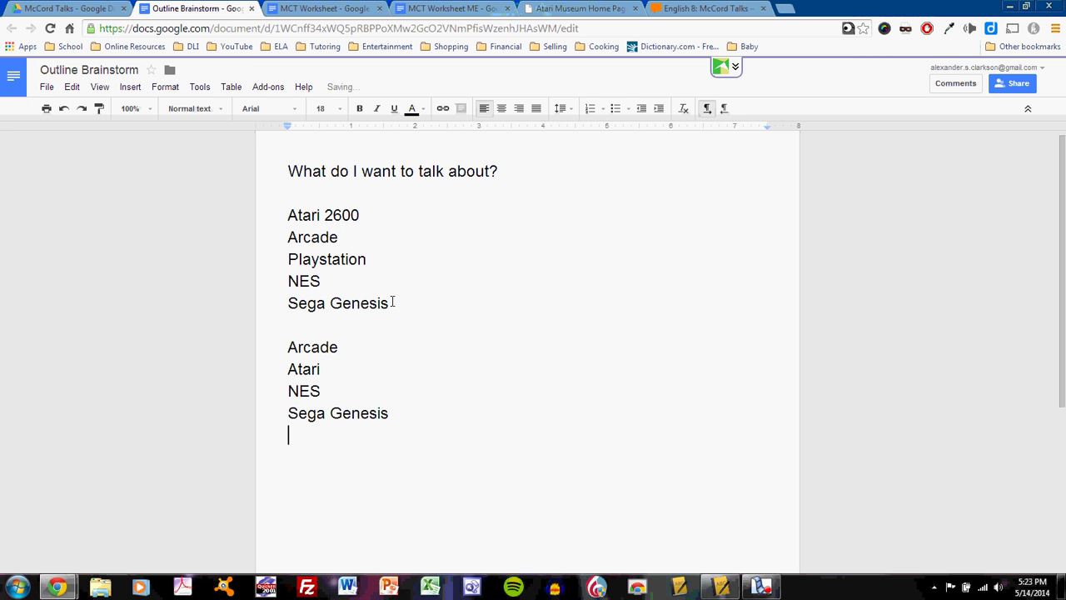
{"action": "type", "text": "Playstation"}
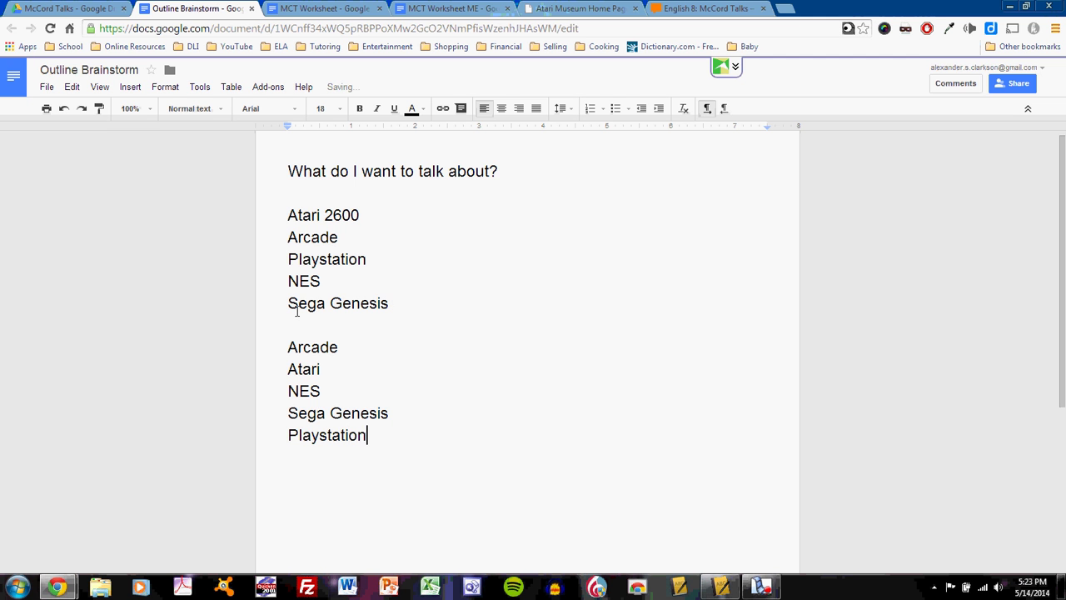
- Number the second list, adding Introduction at the top and Conclusion at the end
{"action": "left_click_drag", "start_coordinate": [268, 348], "coordinate": [416, 431]}
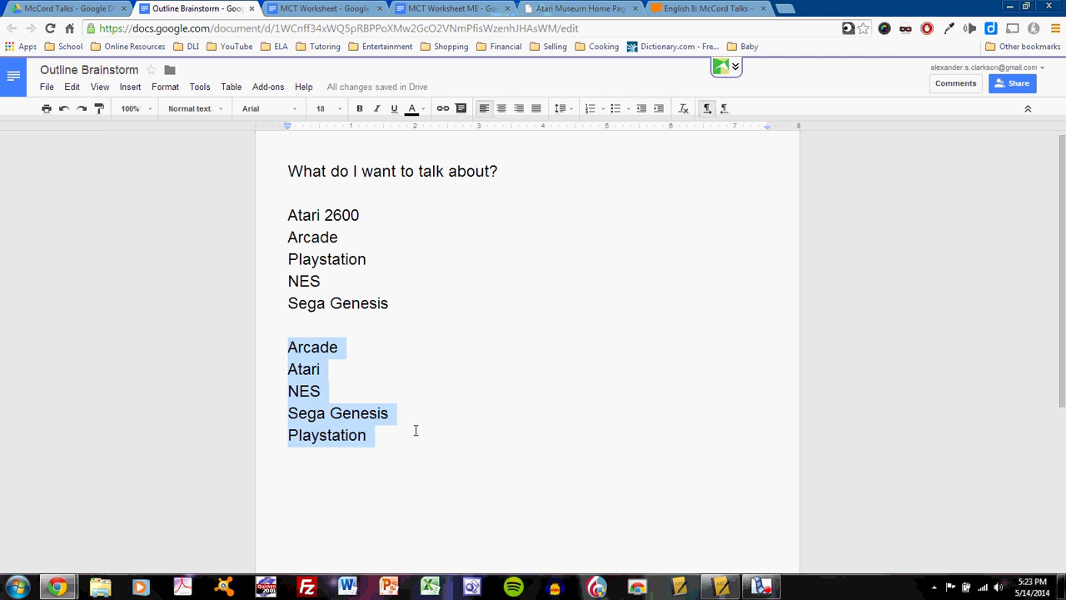
{"action": "left_click", "coordinate": [588, 108]}
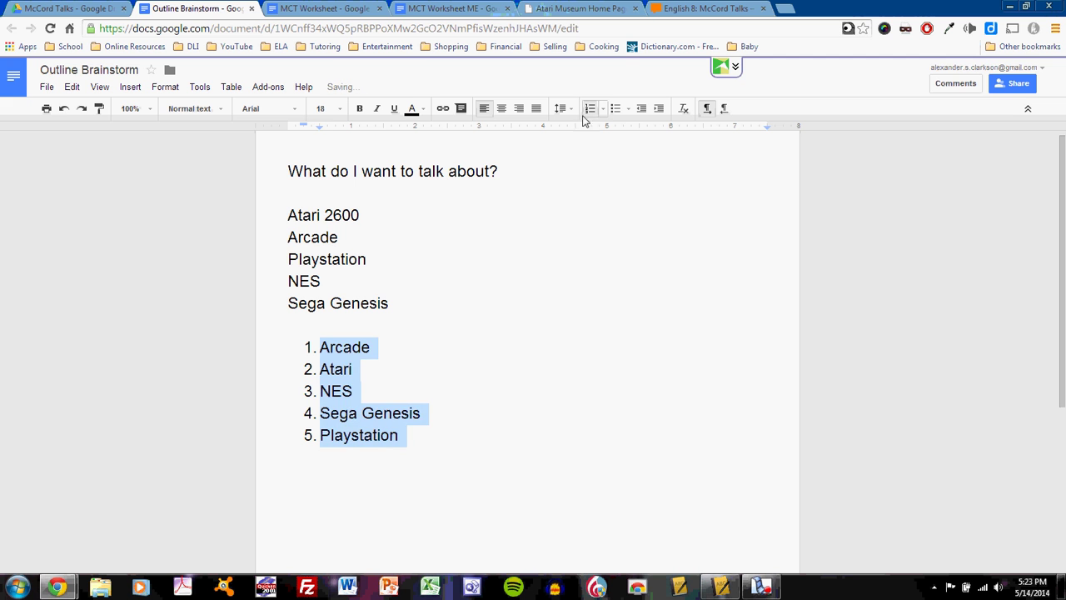
{"action": "left_click", "coordinate": [339, 349]}
{"action": "key", "text": "Return"}
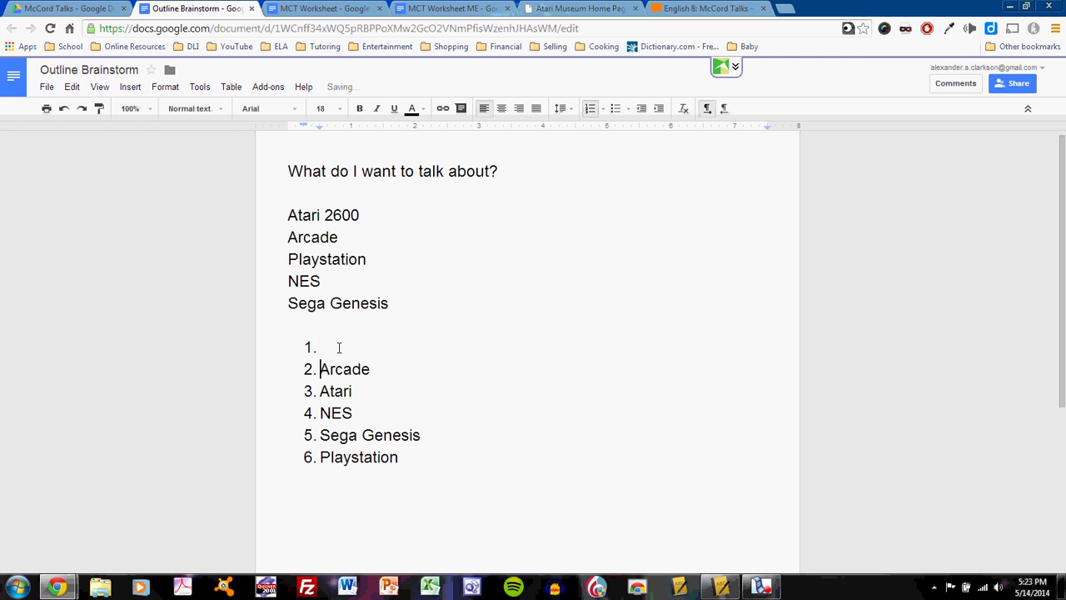
{"action": "type", "text": "Introduction"}
{"action": "key", "text": "Down"}
{"action": "key", "text": "Down"}
{"action": "key", "text": "Down"}
{"action": "key", "text": "Down"}
{"action": "key", "text": "Down"}
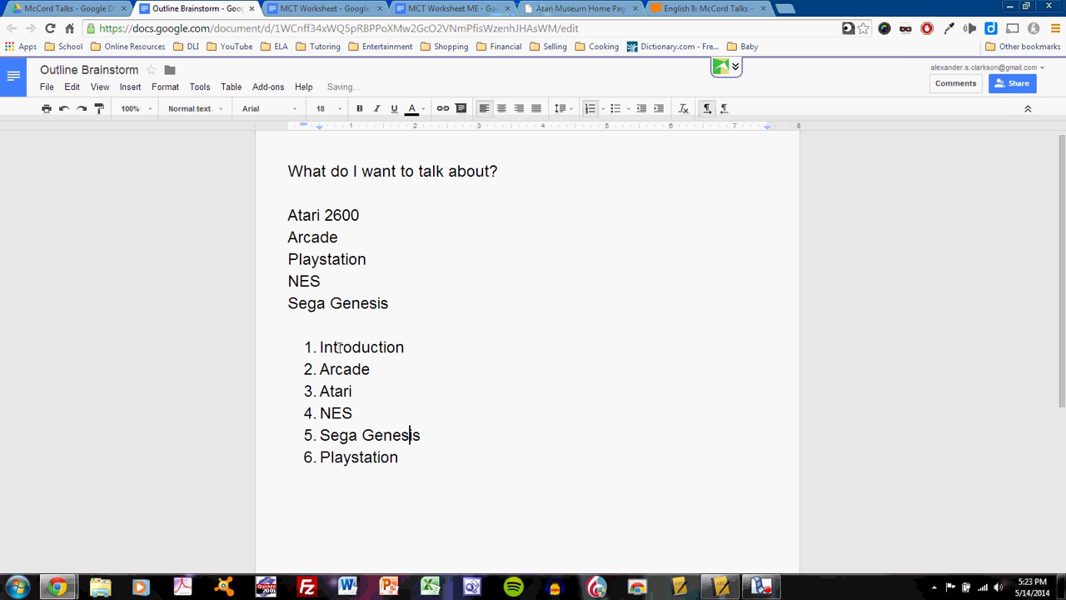
{"action": "key", "text": "Return"}
{"action": "type", "text": "Conclusion"}
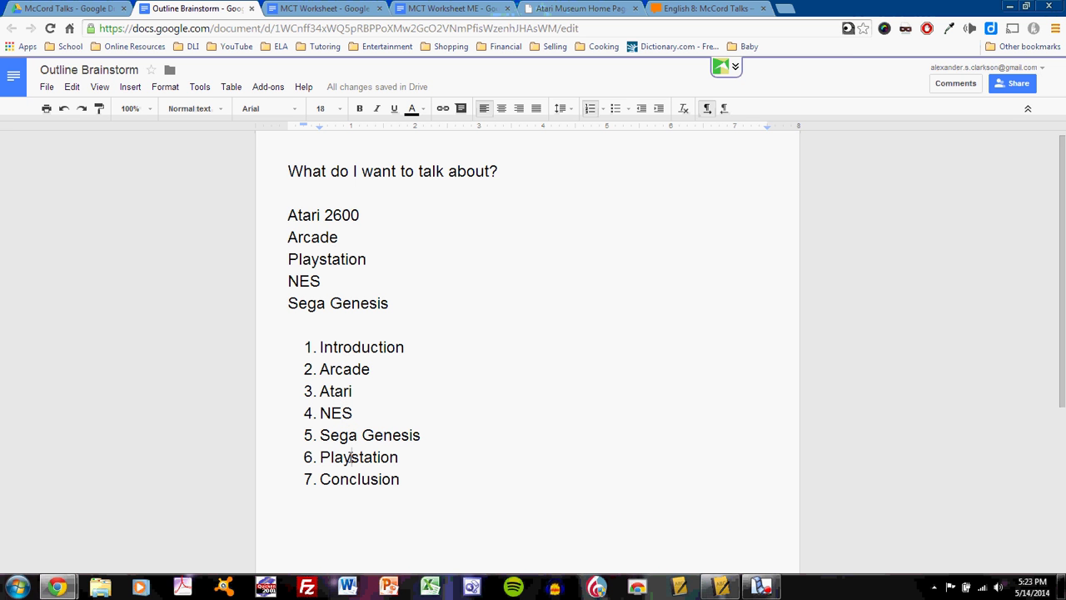
- Insert Pong as a new numbered item after Arcade
{"action": "left_click", "coordinate": [351, 479]}
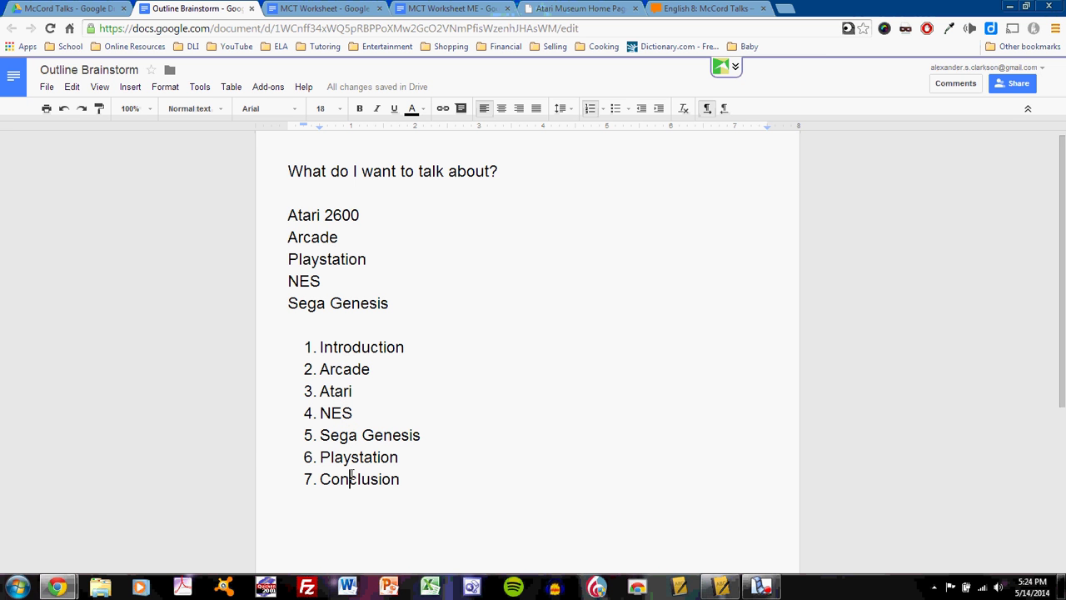
{"action": "left_click", "coordinate": [371, 368]}
{"action": "key", "text": "Return"}
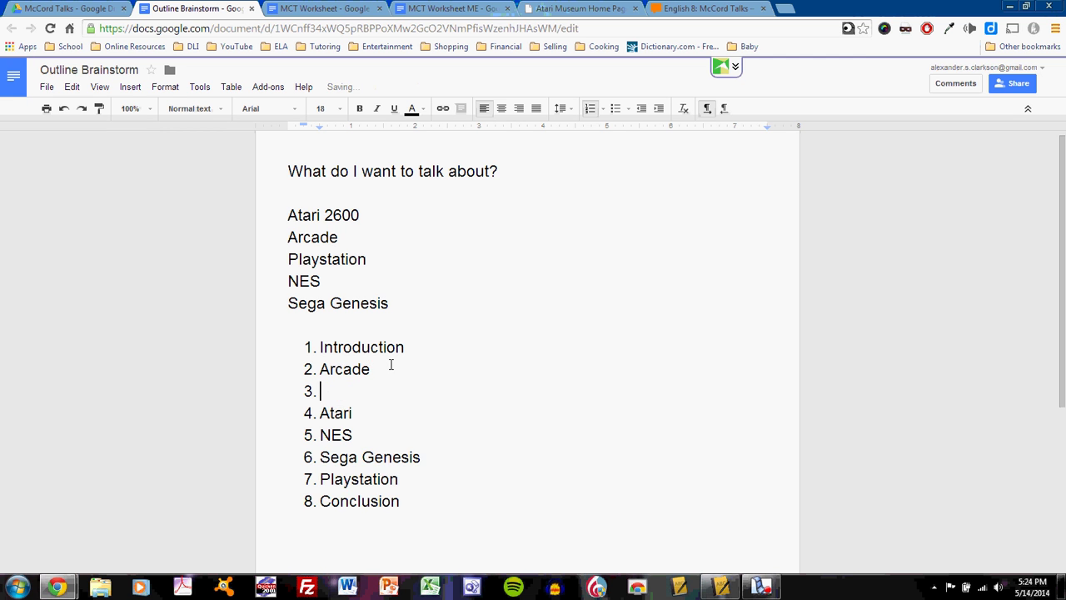
{"action": "type", "text": "Pong"}
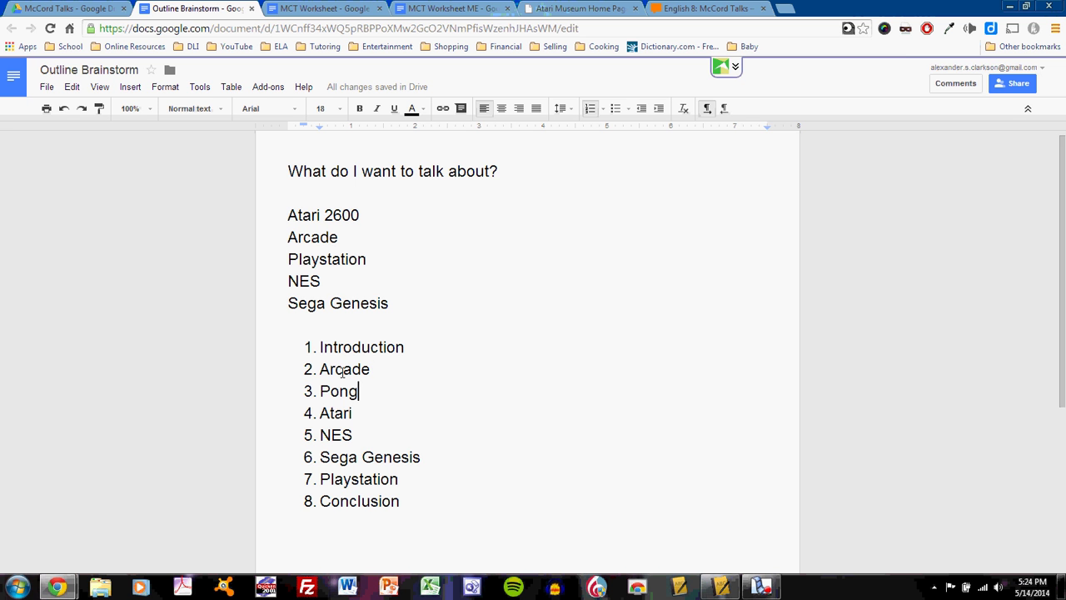
{"action": "left_click", "coordinate": [344, 413]}
{"action": "left_click", "coordinate": [359, 479]}
{"action": "left_click", "coordinate": [443, 510]}
- Add a Process heading followed by a numbered list starting with Introduction
{"action": "key", "text": "Return"}
{"action": "key", "text": "Return"}
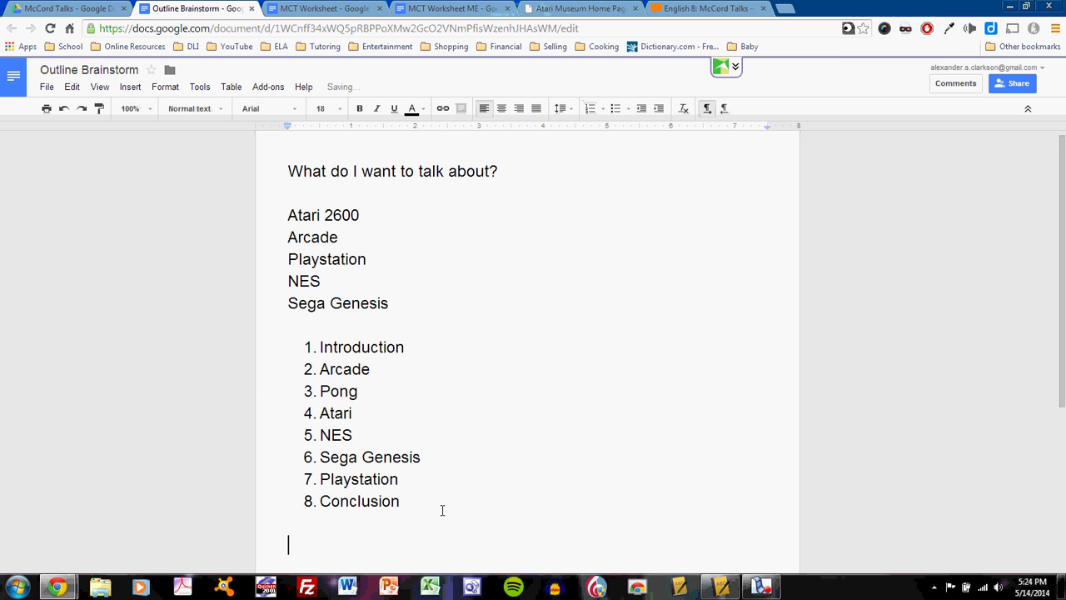
{"action": "scroll", "coordinate": [495, 367], "scroll_direction": "down", "scroll_amount": 3}
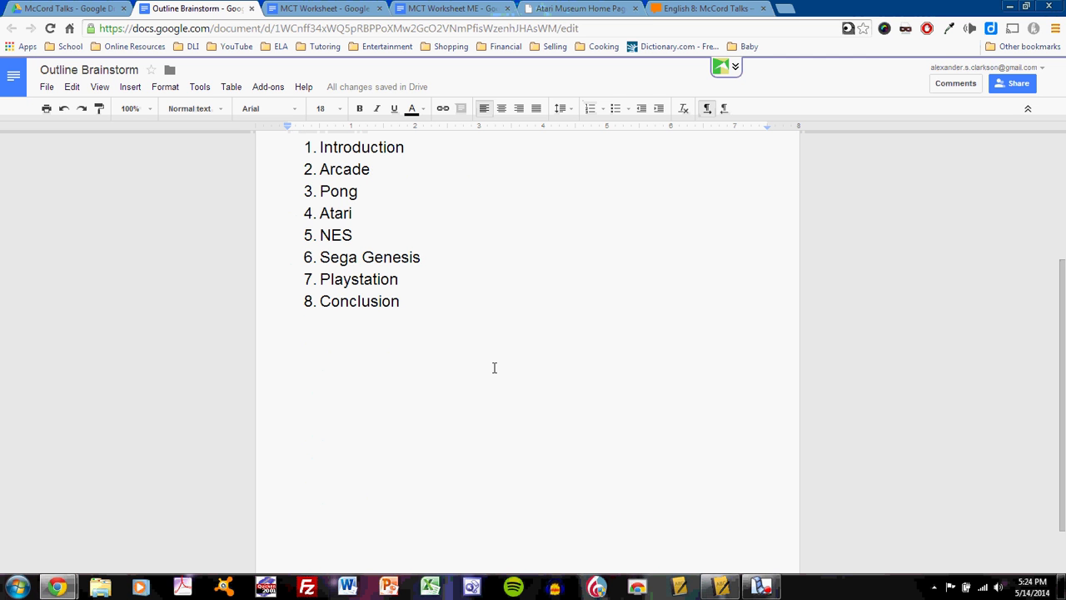
{"action": "type", "text": "Process"}
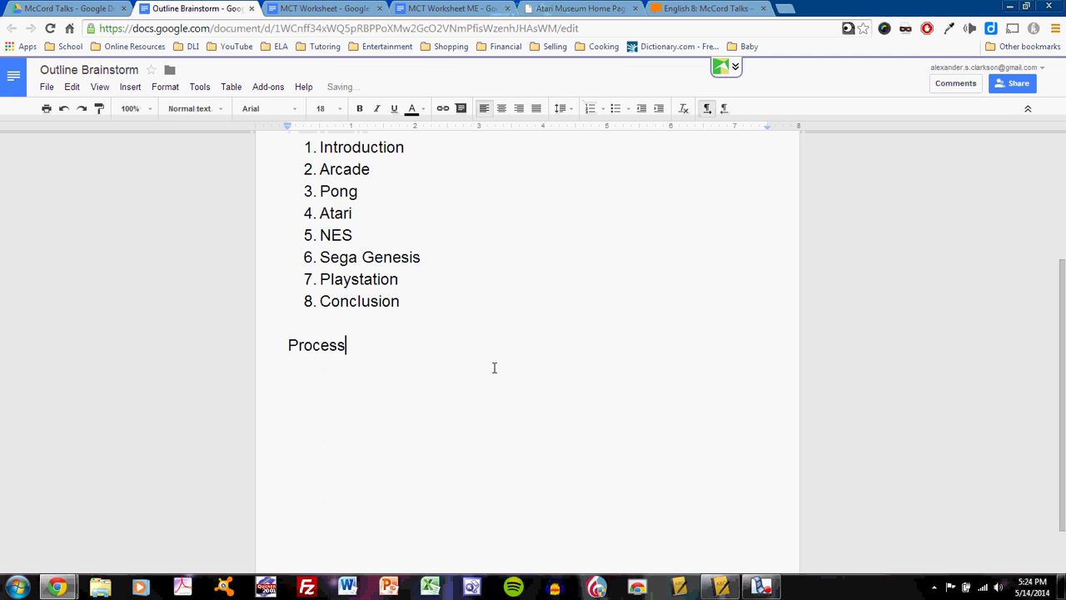
{"action": "key", "text": "Return"}
{"action": "key", "text": "Return"}
{"action": "left_click", "coordinate": [590, 109]}
{"action": "type", "text": "Introduction"}
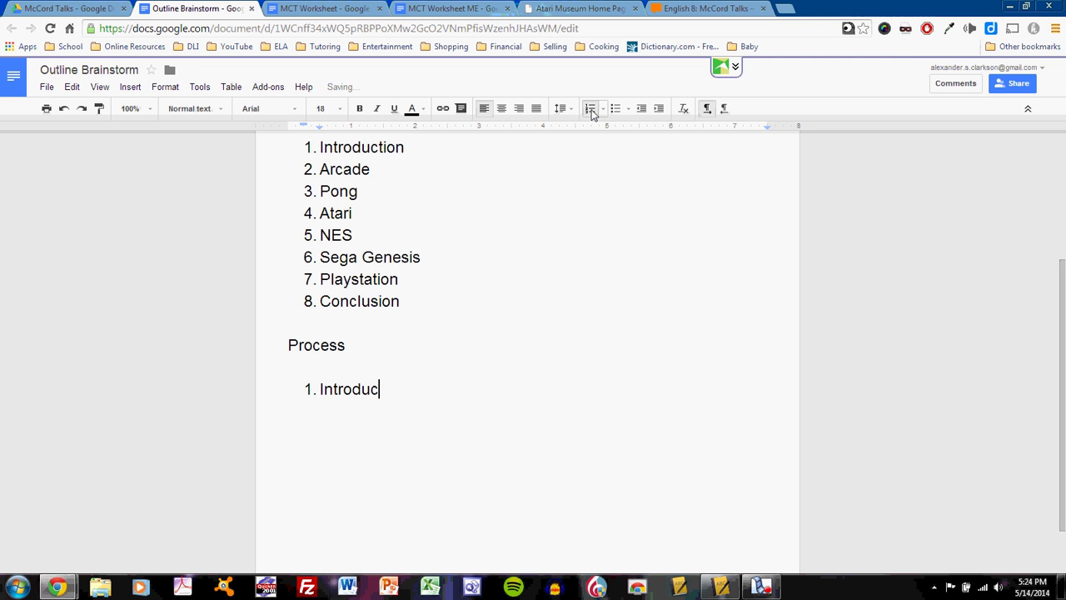
{"action": "key", "text": "Return"}
- Add Step 1 as item 2 and paste copies of it into items 3 through 7
{"action": "type", "text": "Step 1"}
{"action": "key", "text": "shift+Left"}
{"action": "key", "text": "shift+Left"}
{"action": "key", "text": "shift+Left"}
{"action": "key", "text": "shift+Left"}
{"action": "key", "text": "shift+Left"}
{"action": "key", "text": "shift+Left"}
{"action": "key", "text": "ctrl+c"}
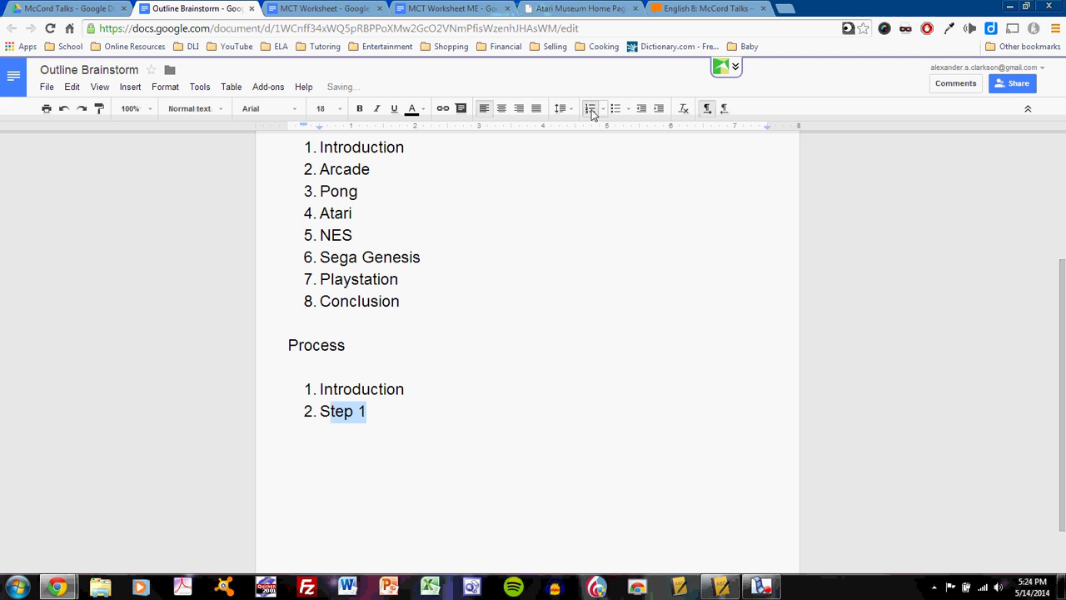
{"action": "key", "text": "End"}
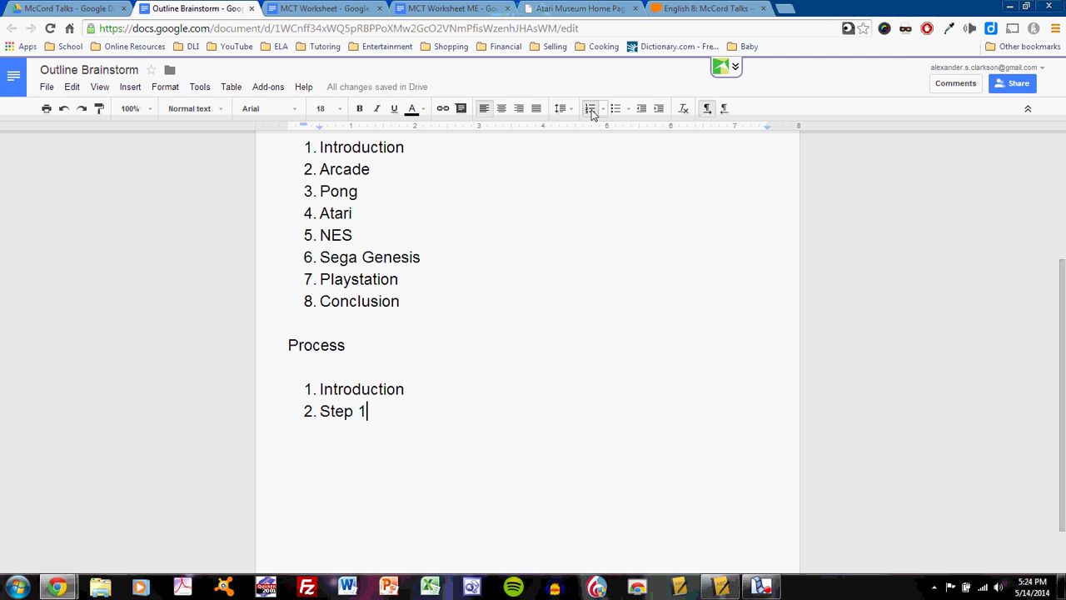
{"action": "key", "text": "Return"}
{"action": "key", "text": "ctrl+v"}
{"action": "key", "text": "Return"}
{"action": "key", "text": "ctrl+v"}
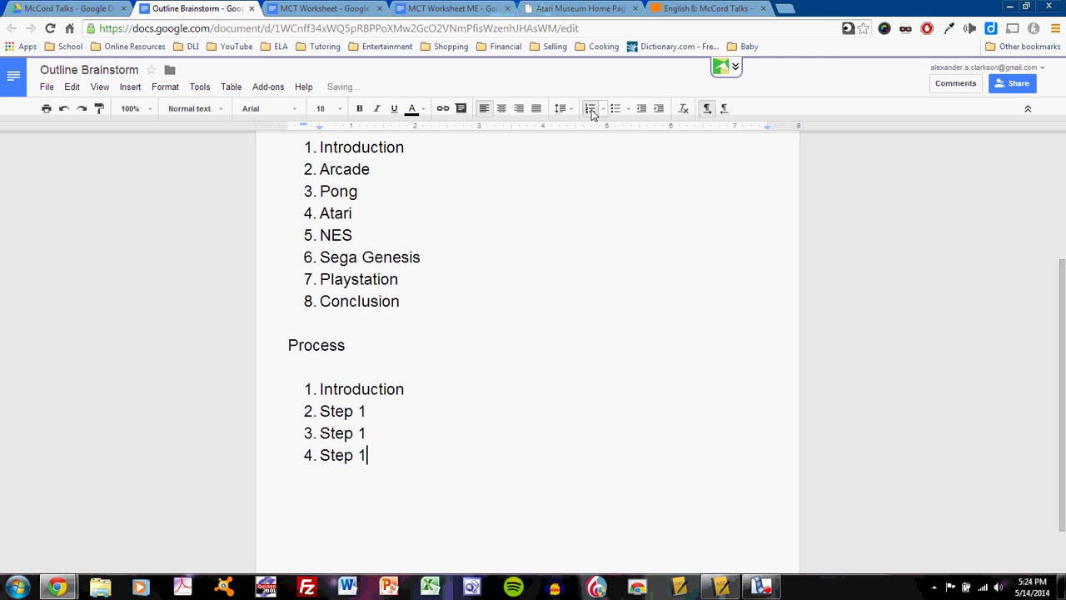
{"action": "key", "text": "Return"}
{"action": "key", "text": "ctrl+v"}
{"action": "key", "text": "Return"}
{"action": "key", "text": "ctrl+v"}
{"action": "key", "text": "Return"}
{"action": "key", "text": "ctrl+v"}
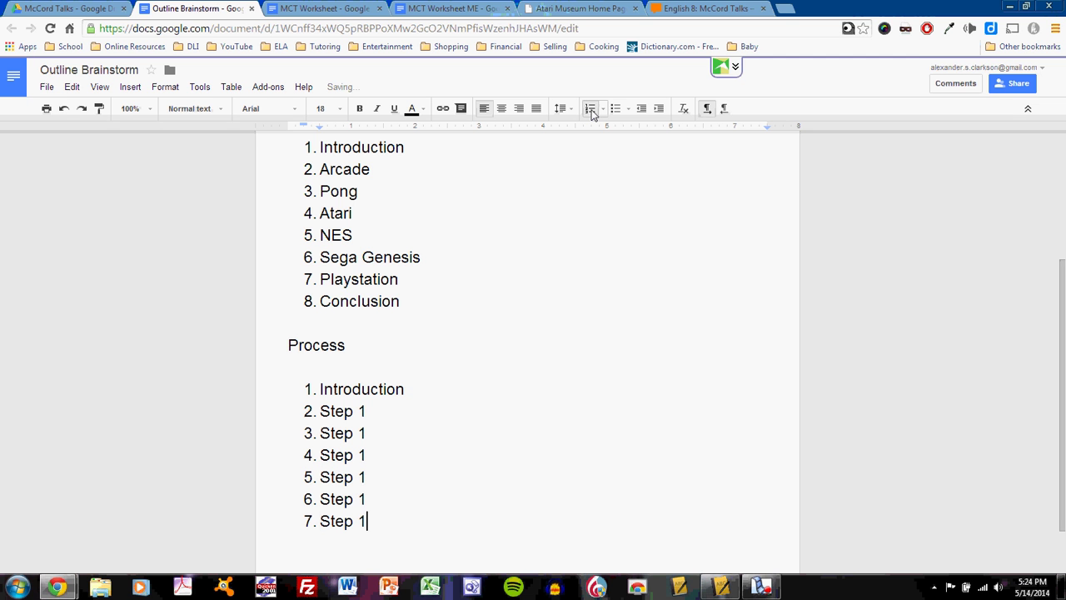
- Renumber the copies to Step 2–5 and Step x, then add Conclusion as item 8
{"action": "key", "text": "BackSpace"}
{"action": "type", "text": "2"}
{"action": "key", "text": "BackSpace"}
{"action": "type", "text": "3"}
{"action": "key", "text": "Down"}
{"action": "key", "text": "BackSpace"}
{"action": "type", "text": "4"}
{"action": "key", "text": "Down"}
{"action": "key", "text": "BackSpace"}
{"action": "type", "text": "5"}
{"action": "key", "text": "Down"}
{"action": "key", "text": "BackSpace"}
{"action": "type", "text": "x"}
{"action": "key", "text": "Return"}
{"action": "type", "text": "Co"}
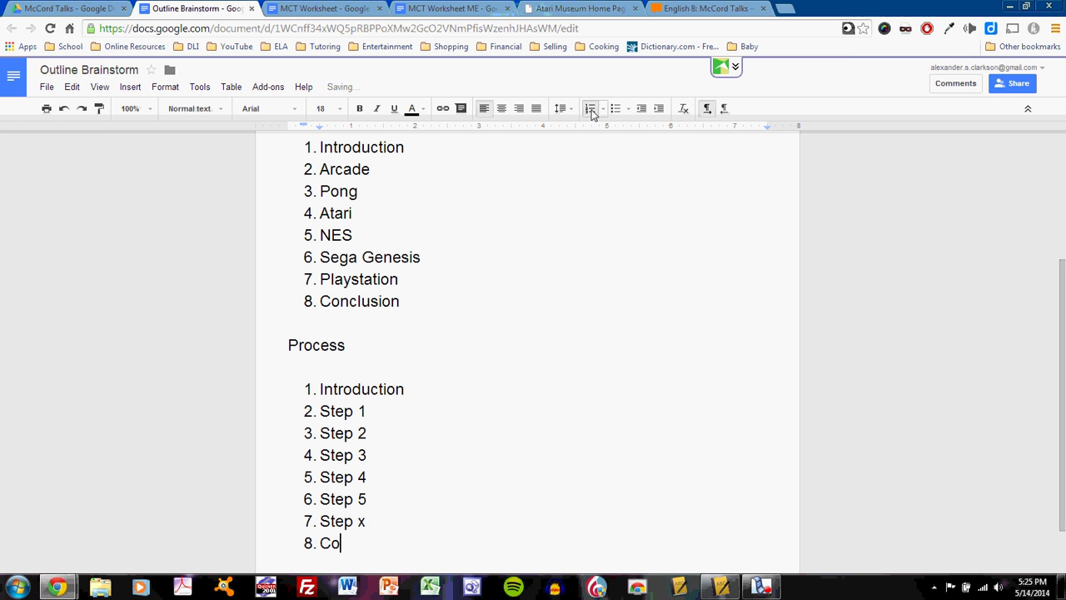
{"action": "type", "text": "nclusion"}
{"action": "key", "text": "Return"}
{"action": "key", "text": "Return"}
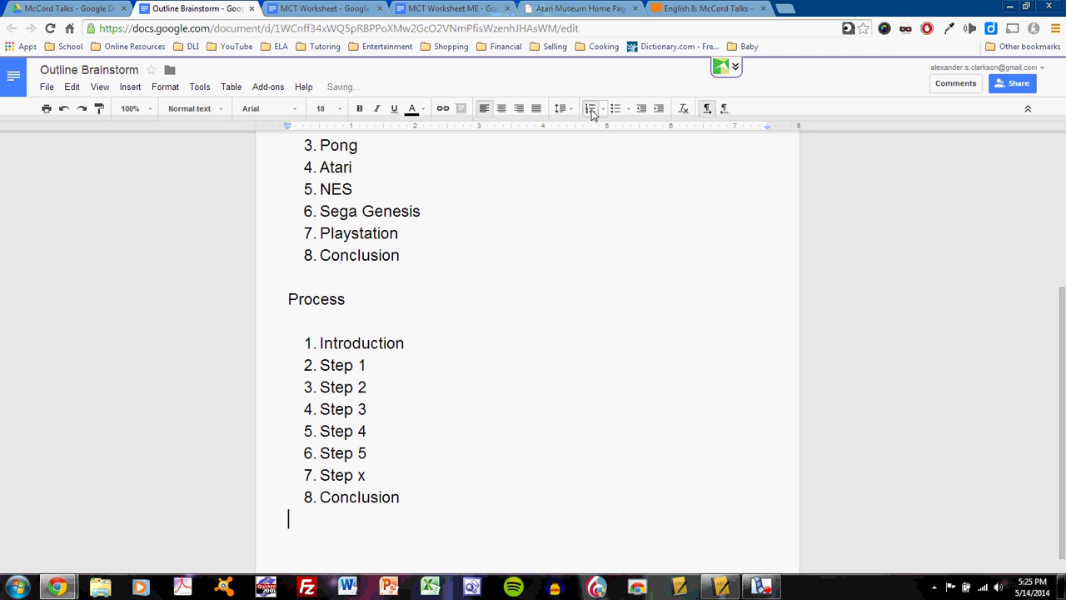
- Add the heading 'G.O.A.T.-Athlete' below the list, followed by a page break
{"action": "key", "text": "Return"}
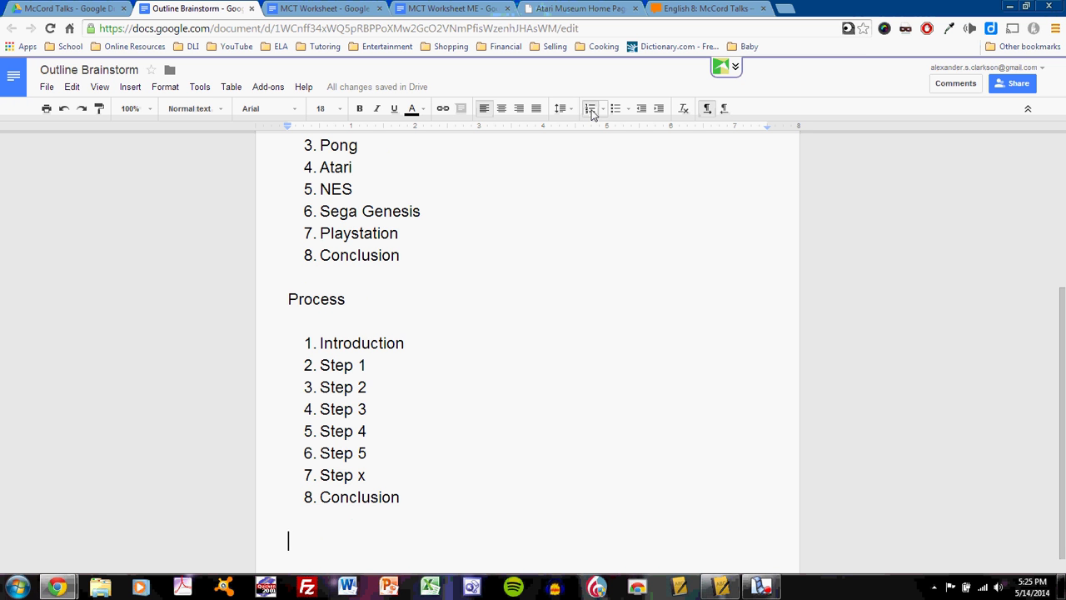
{"action": "type", "text": "G"}
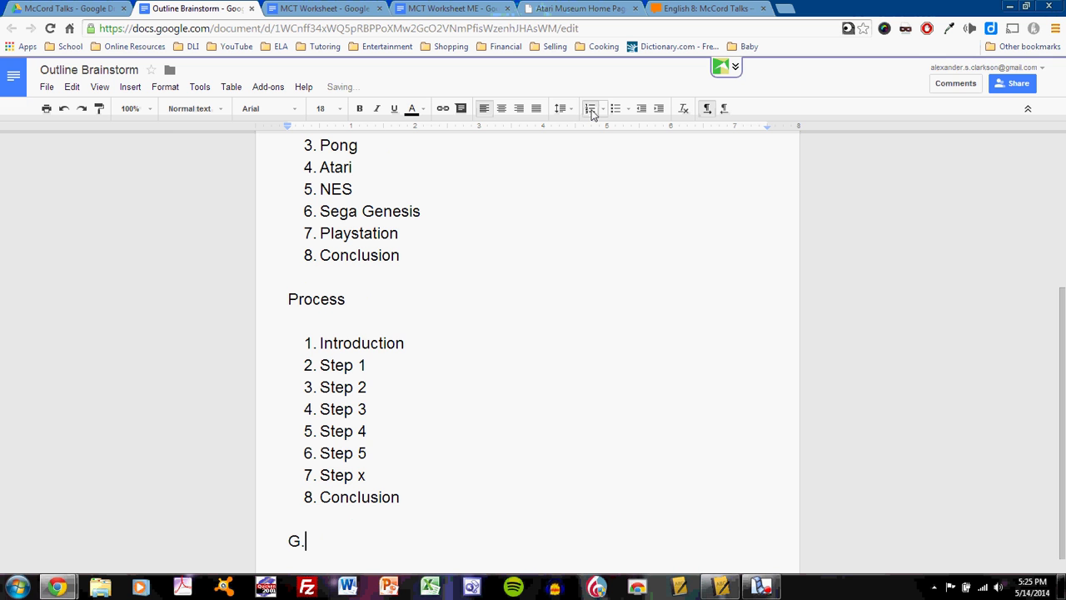
{"action": "type", "text": ".O.A.T.-Athlete"}
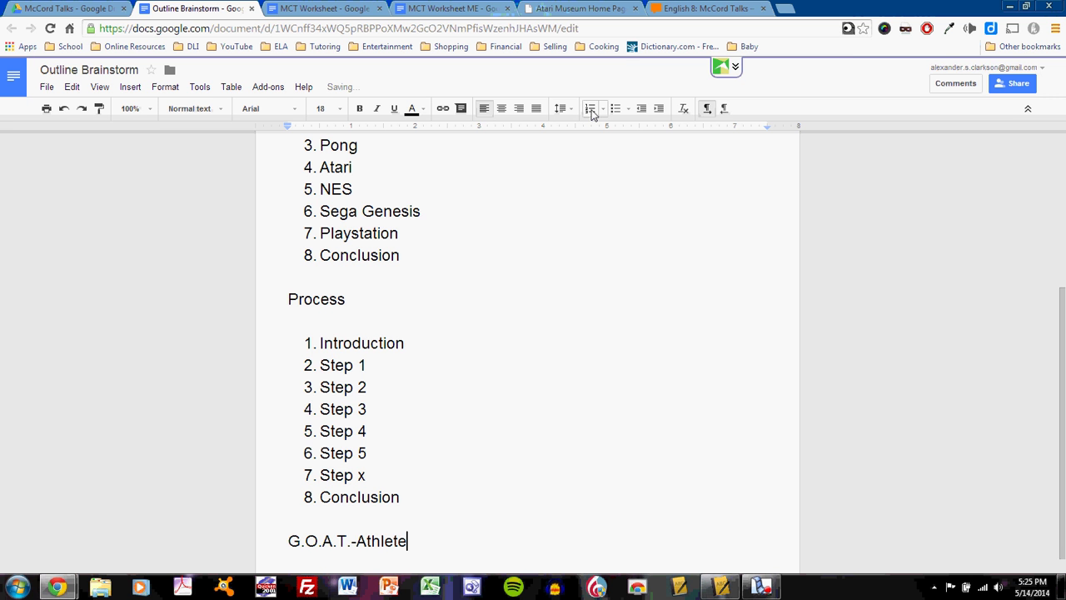
{"action": "key", "text": "ctrl+Return"}
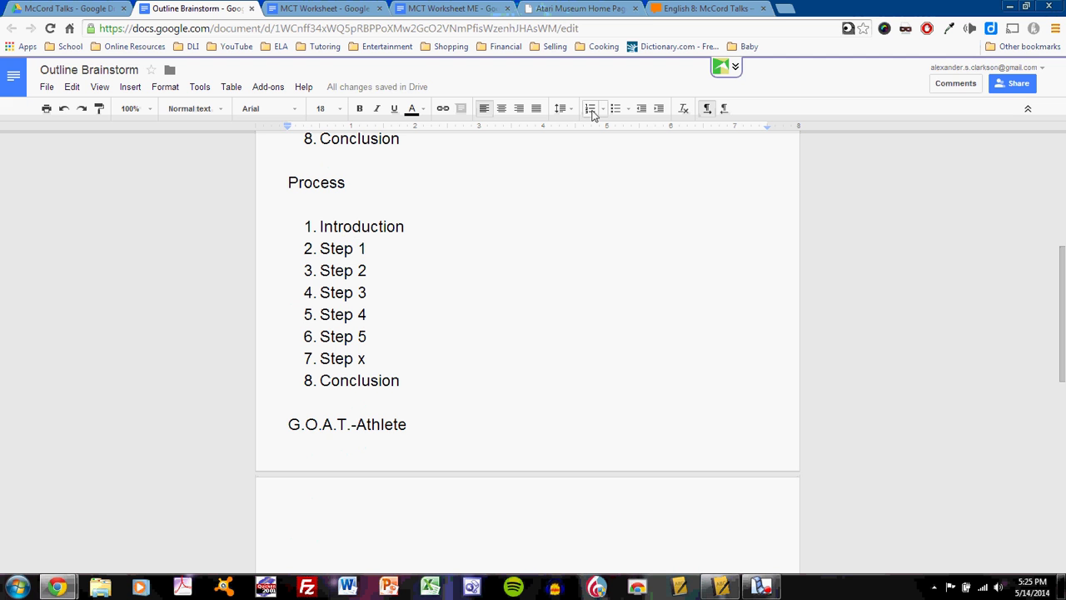
- Start a numbered list on the new page: Introduction, Reason #1, Reason #2, Reason #3
{"action": "left_click", "coordinate": [589, 109]}
{"action": "type", "text": "Intr"}
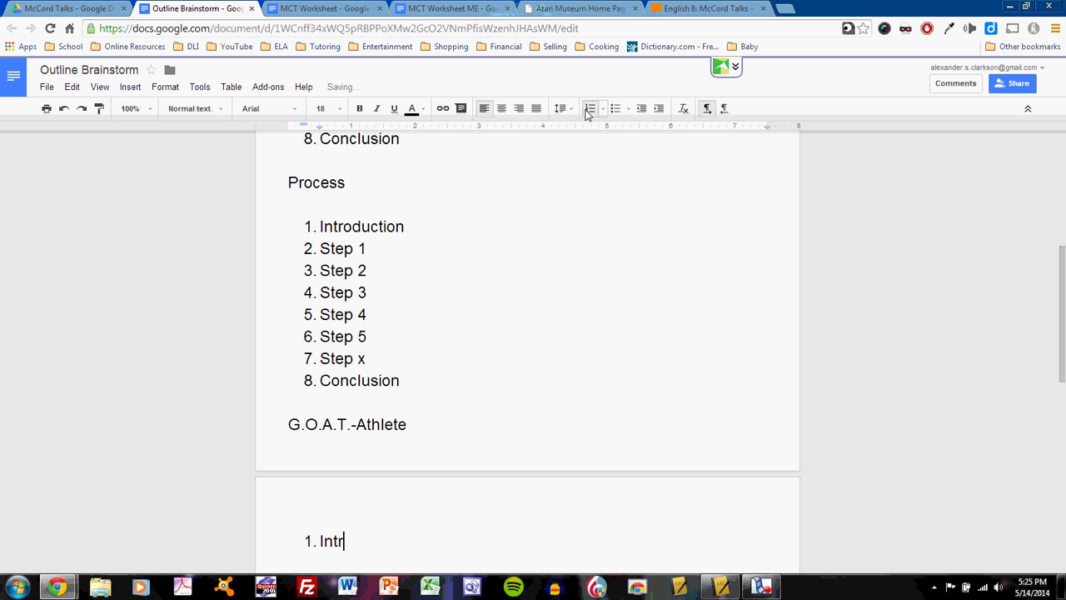
{"action": "type", "text": "oduction"}
{"action": "key", "text": "Return"}
{"action": "type", "text": "Rwea"}
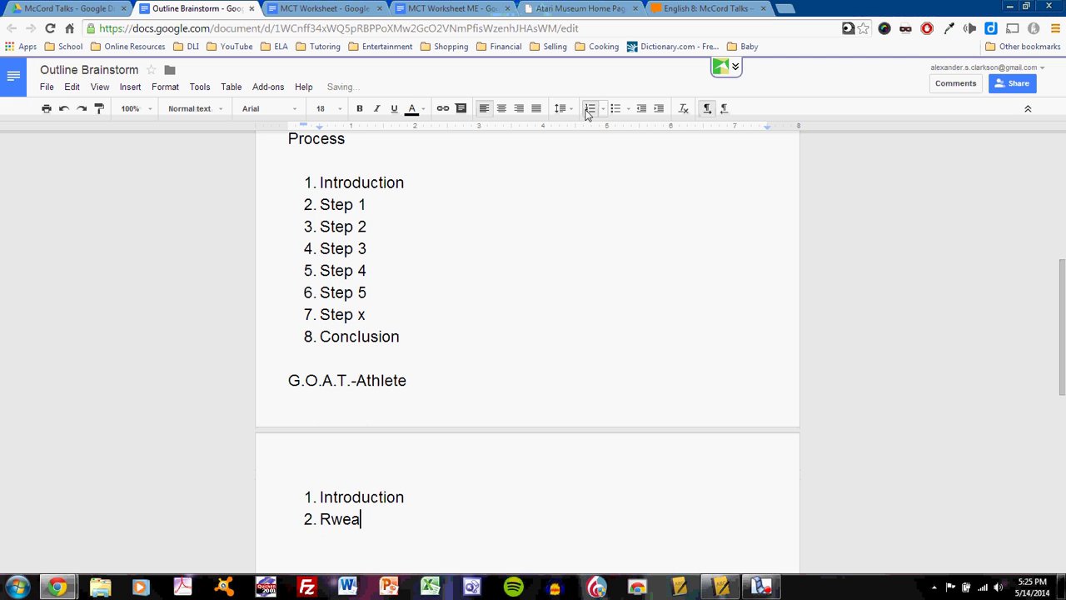
{"action": "key", "text": "BackSpace"}
{"action": "key", "text": "BackSpace"}
{"action": "key", "text": "BackSpace"}
{"action": "type", "text": "eason #1"}
{"action": "key", "text": "Return"}
{"action": "type", "text": "Reason #2"}
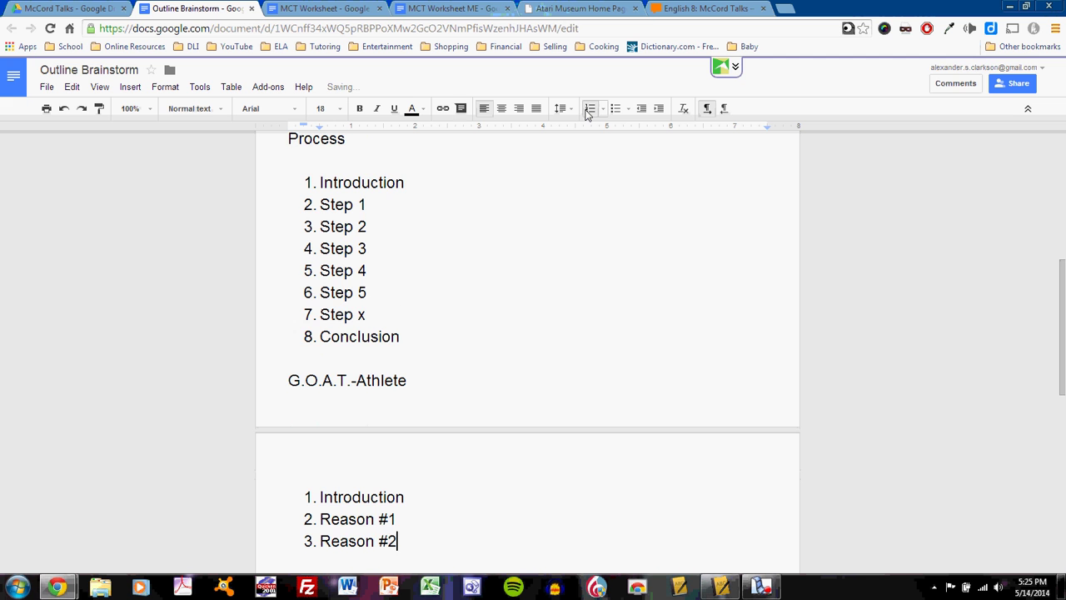
{"action": "key", "text": "Return"}
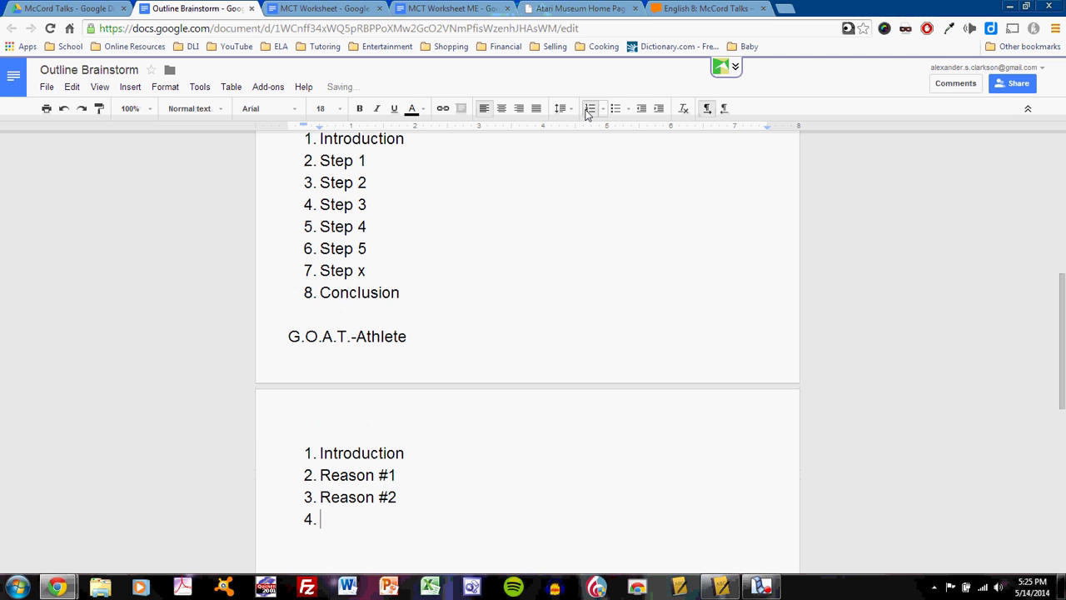
{"action": "type", "text": "Reason #3"}
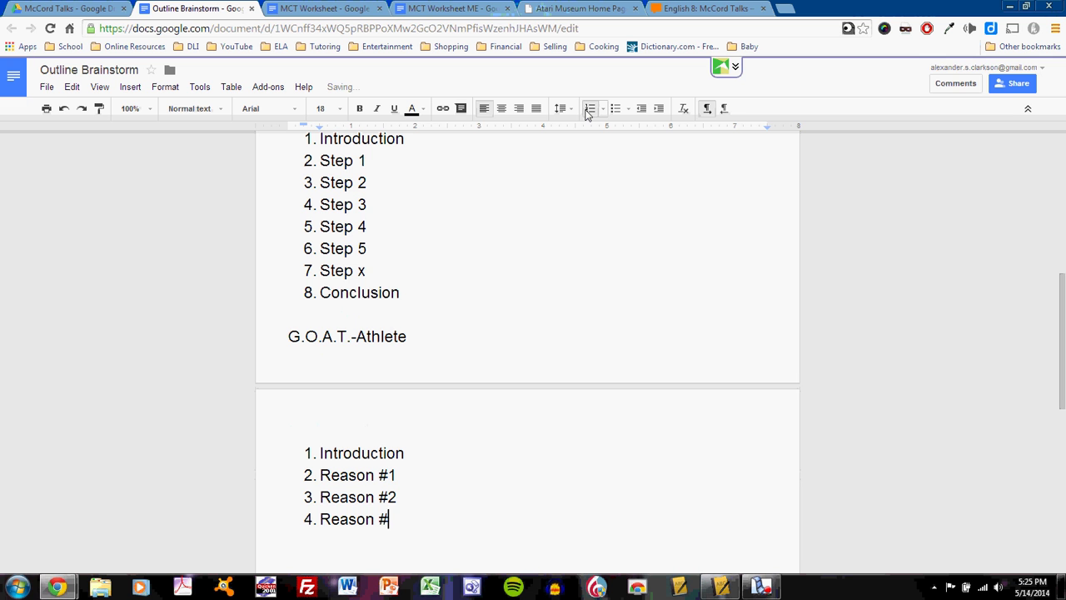
- Add 'Reason x' and 'Conclusion' as items 5 and 6, then end the list
{"action": "key", "text": "Return"}
{"action": "left_click", "coordinate": [586, 112]}
{"action": "key", "text": "BackSpace"}
{"action": "key", "text": "Return"}
{"action": "type", "text": "Reason x"}
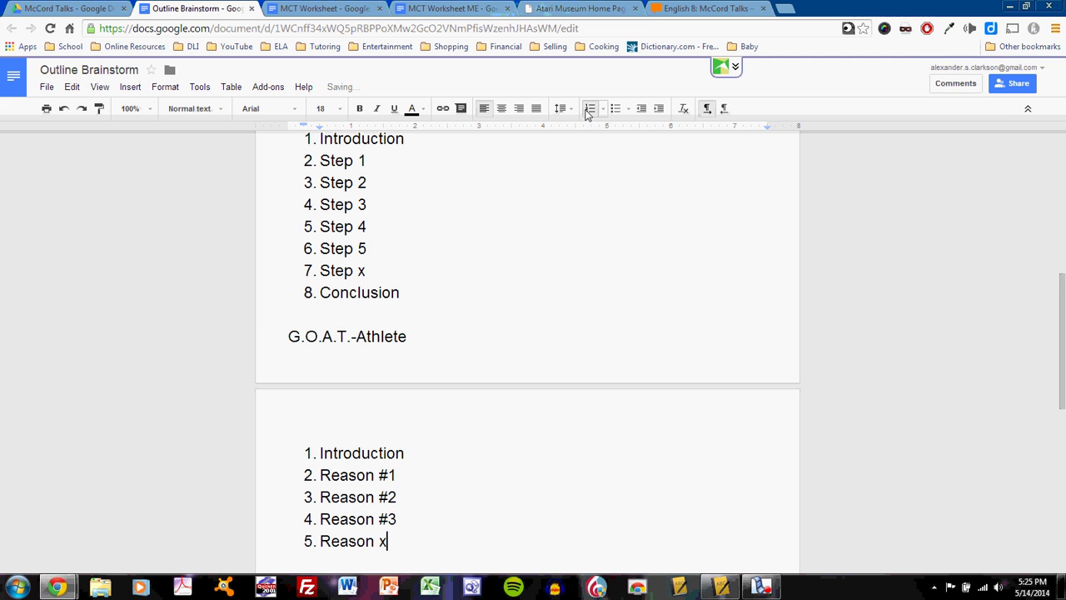
{"action": "key", "text": "Return"}
{"action": "type", "text": "Conclusion"}
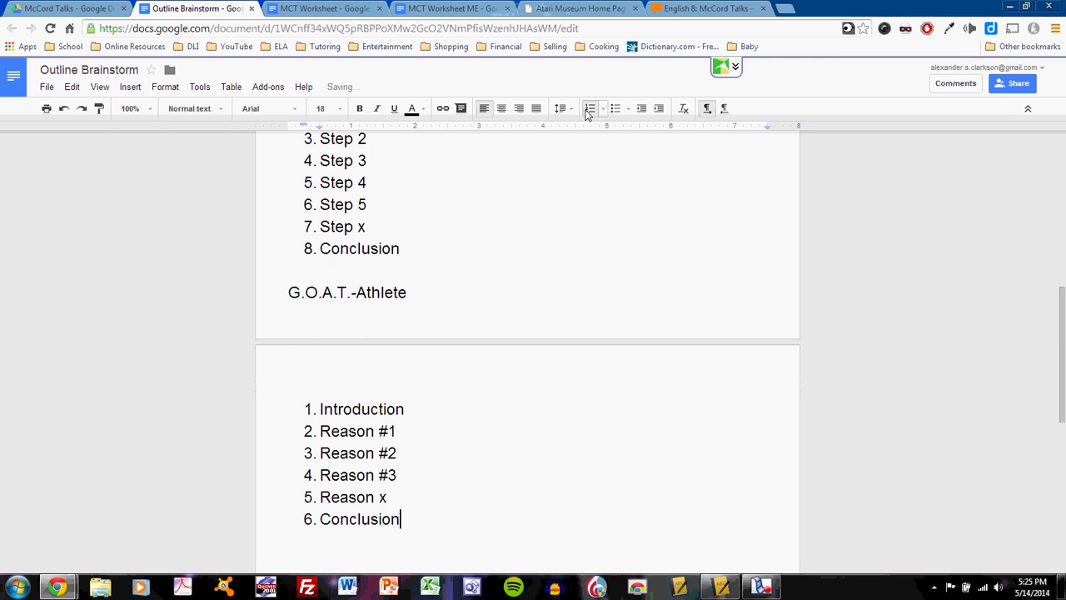
{"action": "key", "text": "Return"}
{"action": "key", "text": "Return"}
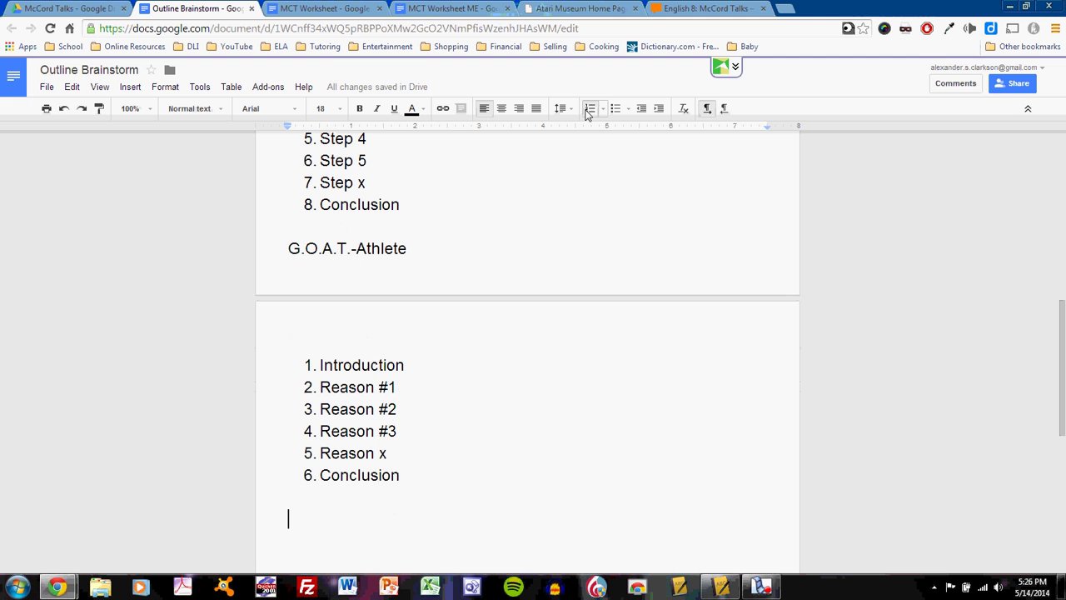
- Add a 'Compare/Contrast' heading with numbered items Introduction, Subject #1-Quality A, Subject #1-Quality B
{"action": "type", "text": "Compare"}
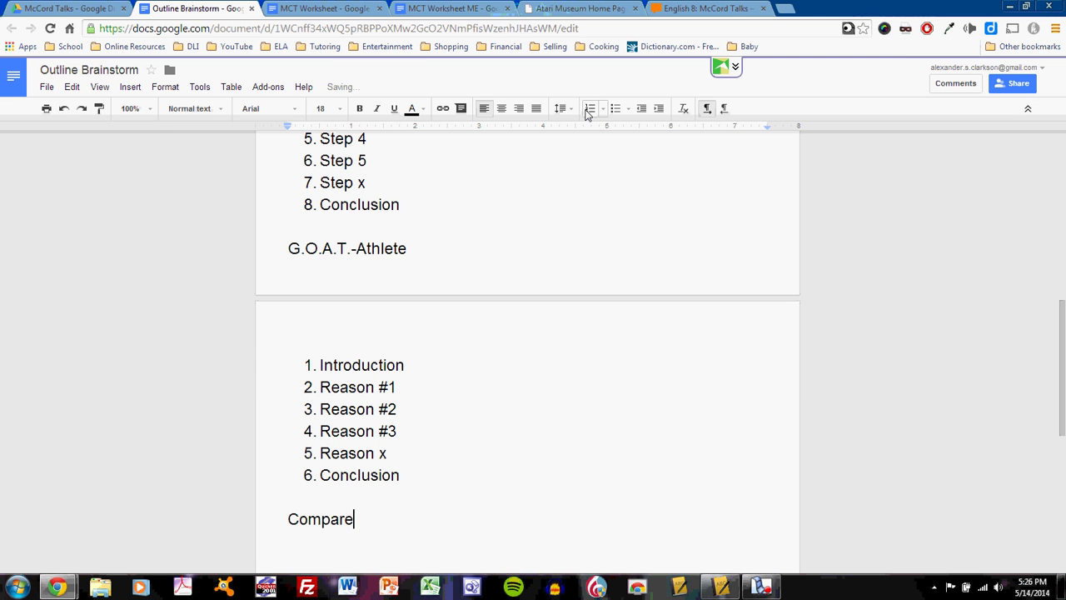
{"action": "type", "text": "/Contrast"}
{"action": "key", "text": "Return"}
{"action": "key", "text": "Return"}
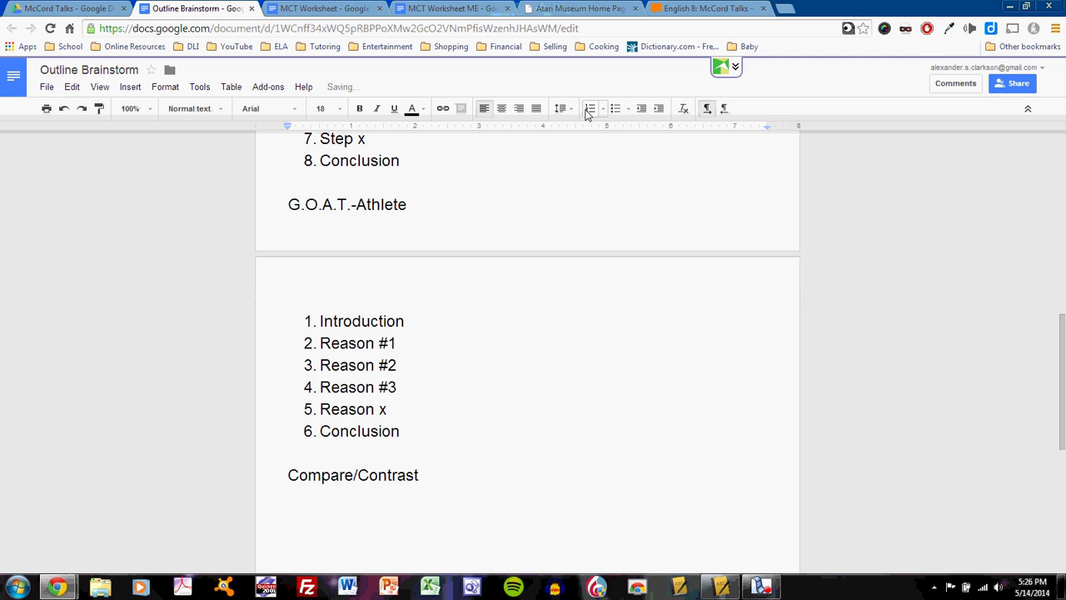
{"action": "left_click", "coordinate": [589, 108]}
{"action": "type", "text": "Introdu"}
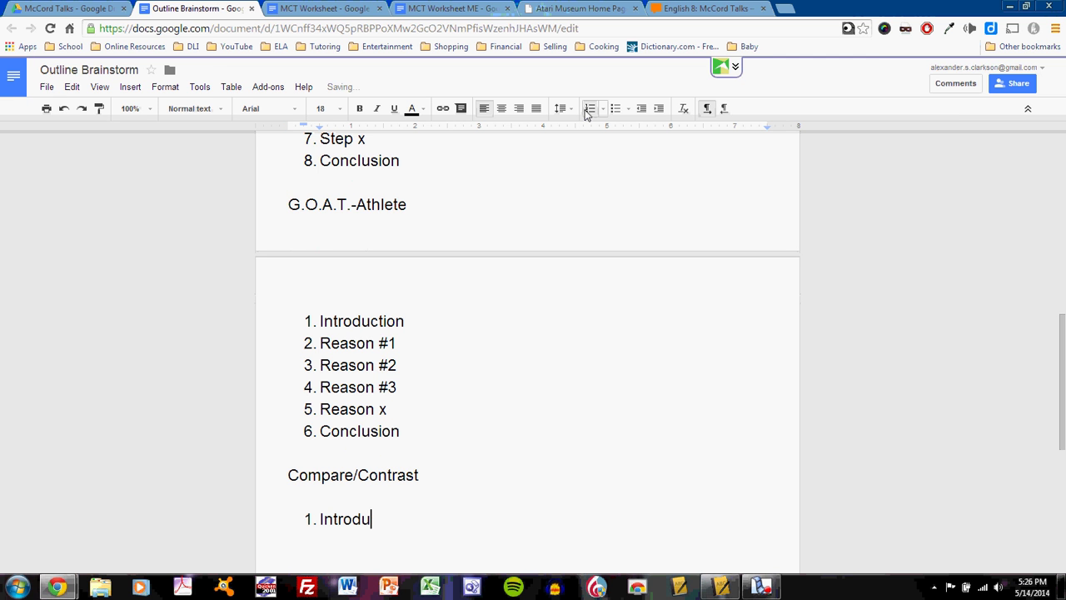
{"action": "type", "text": "ction"}
{"action": "key", "text": "Return"}
{"action": "type", "text": "Subje"}
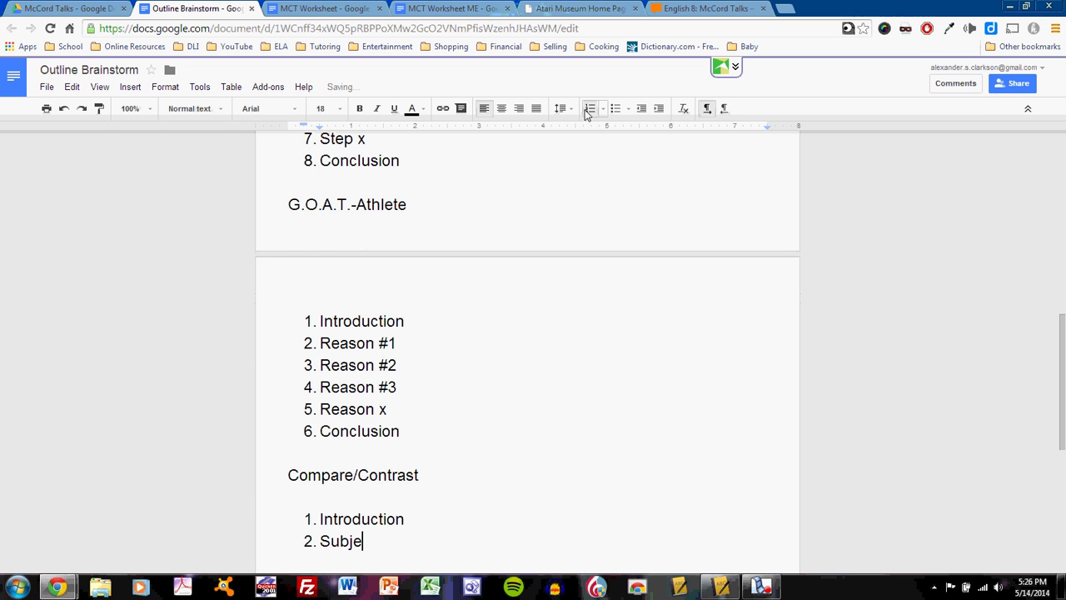
{"action": "type", "text": "ct #1-Quality A"}
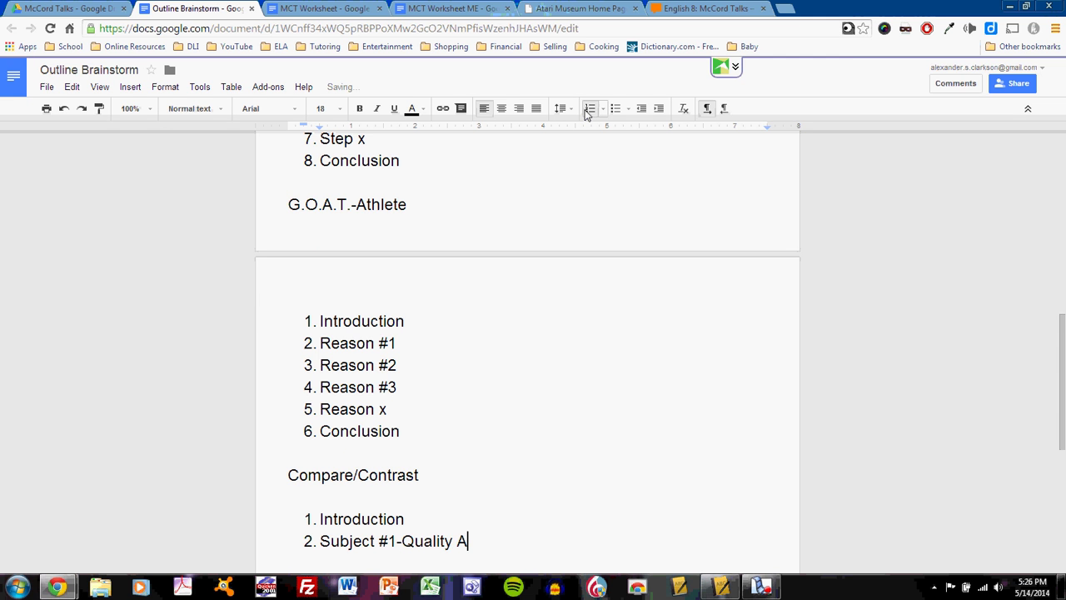
{"action": "key", "text": "Return"}
{"action": "type", "text": "Su"}
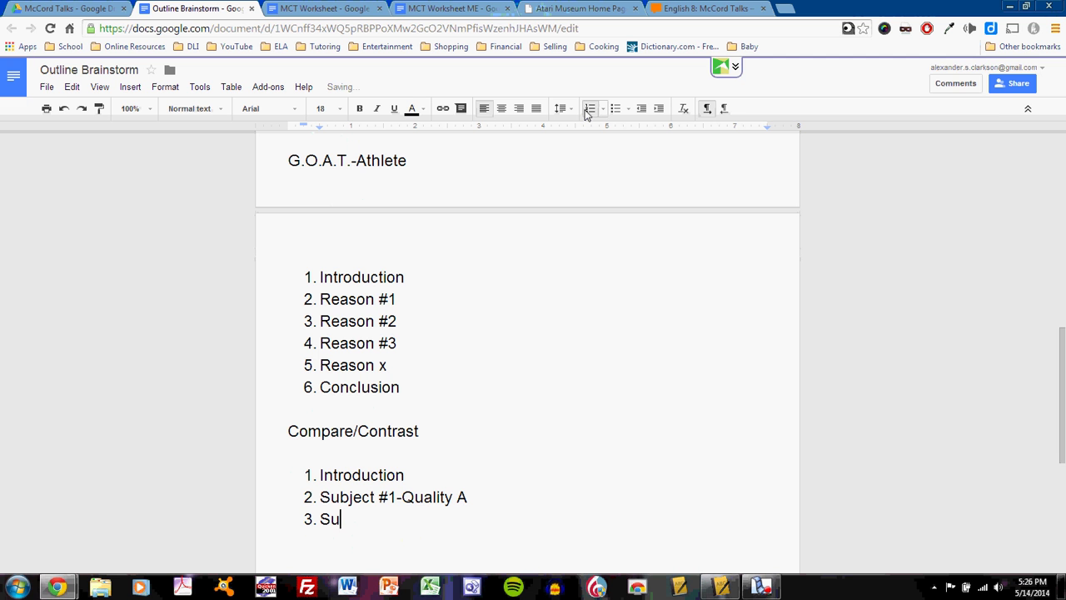
{"action": "type", "text": "bject #1-Quality B"}
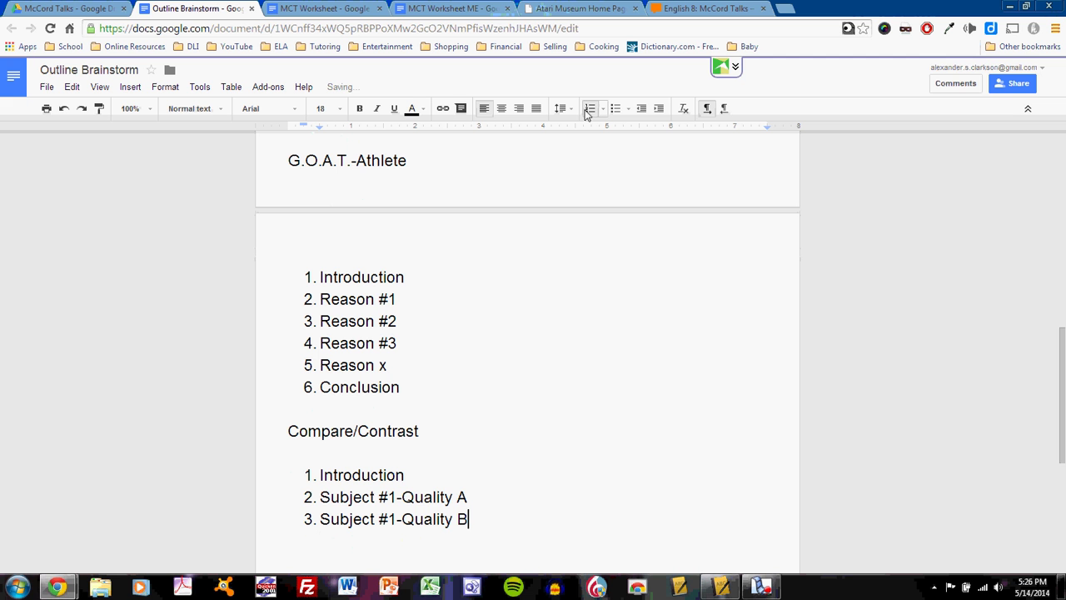
{"action": "key", "text": "Return"}
- Paste copies of 'Subject #1-Quality A' into items 4 through 7
{"action": "left_click_drag", "start_coordinate": [472, 497], "coordinate": [315, 499]}
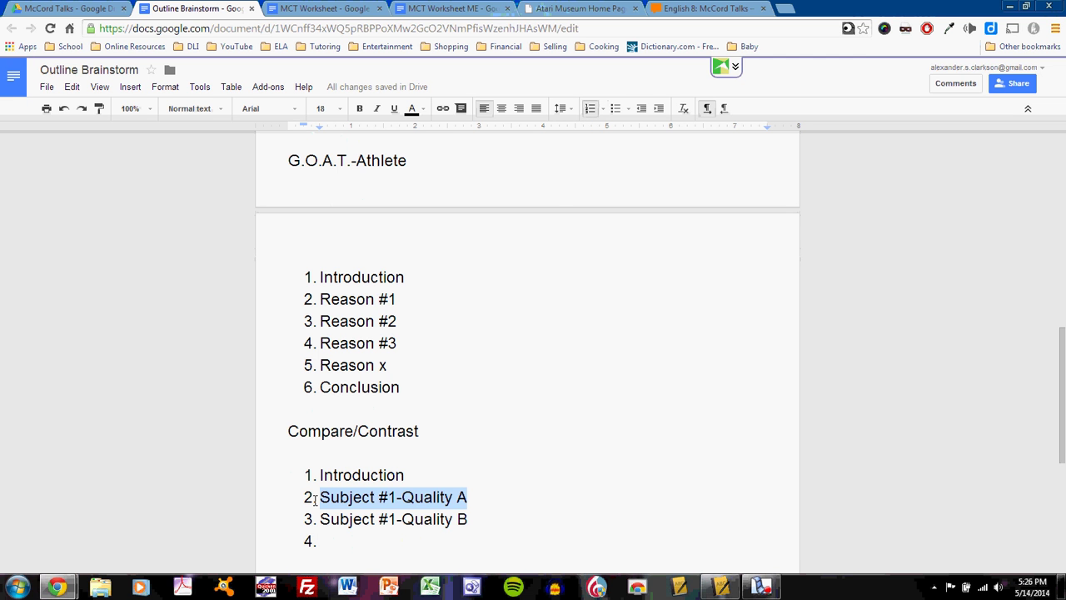
{"action": "left_click", "coordinate": [336, 542]}
{"action": "type", "text": "Subject #1-Quality A"}
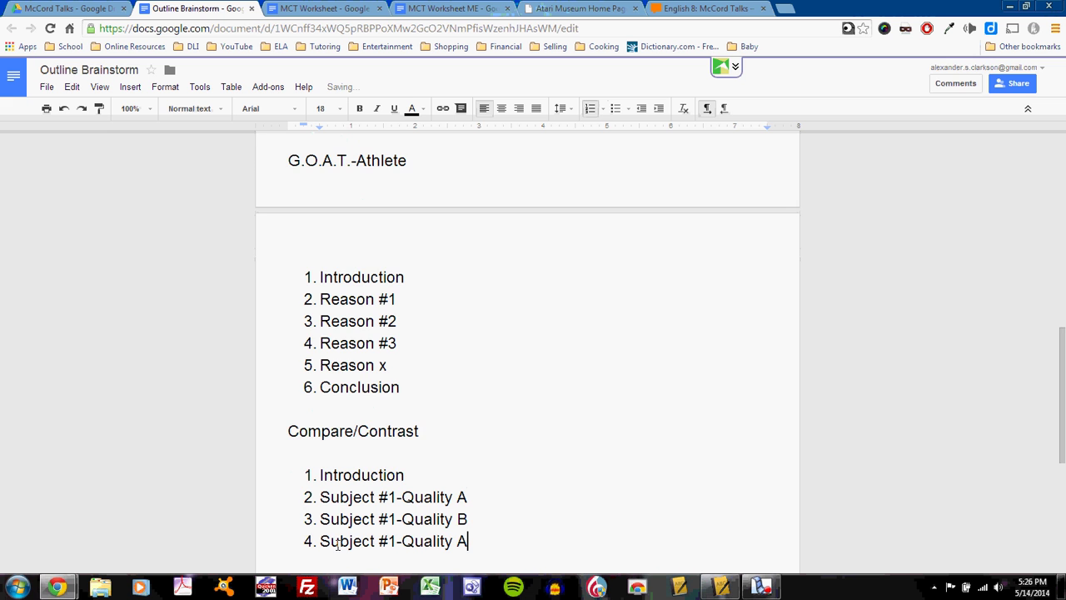
{"action": "key", "text": "Return"}
{"action": "type", "text": "Subject #1-Quality A"}
{"action": "key", "text": "Return"}
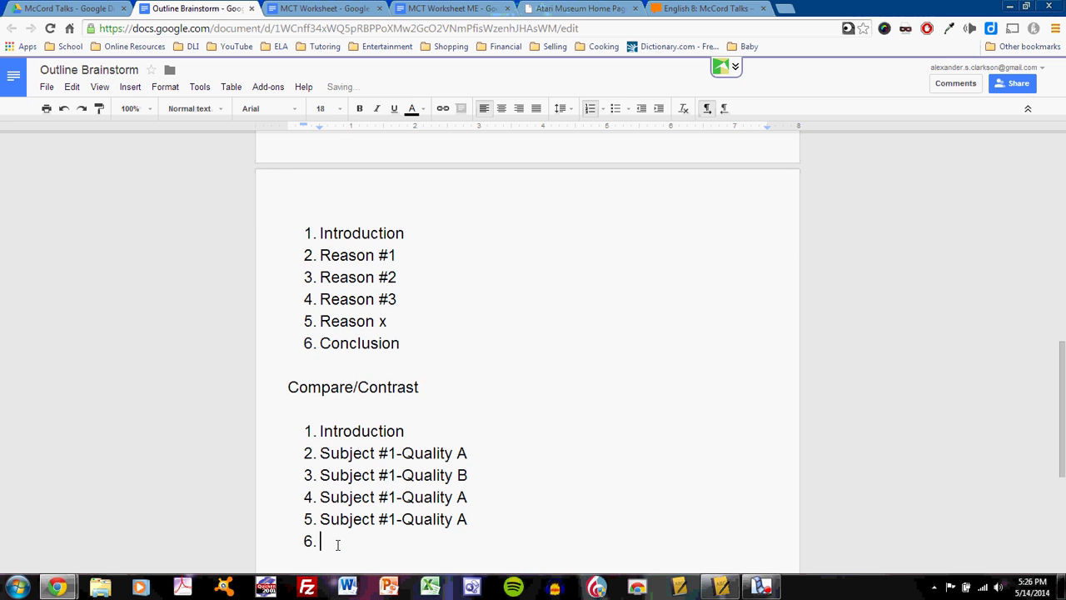
{"action": "type", "text": "Subject #1-Quality A"}
{"action": "key", "text": "Return"}
{"action": "type", "text": "Subject #1-Quality A"}
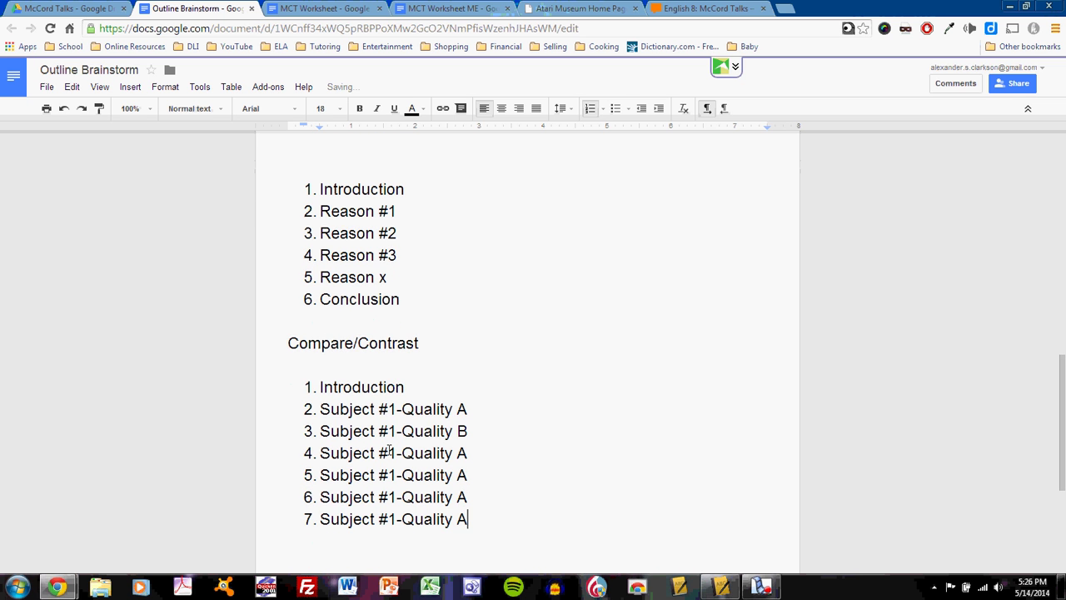
- Change items 5–7 from Subject #1 to Subject #2
{"action": "left_click", "coordinate": [396, 473]}
{"action": "key", "text": "BackSpace"}
{"action": "type", "text": "2"}
{"action": "key", "text": "Down"}
{"action": "key", "text": "BackSpace"}
{"action": "type", "text": "2"}
{"action": "key", "text": "Down"}
{"action": "key", "text": "BackSpace"}
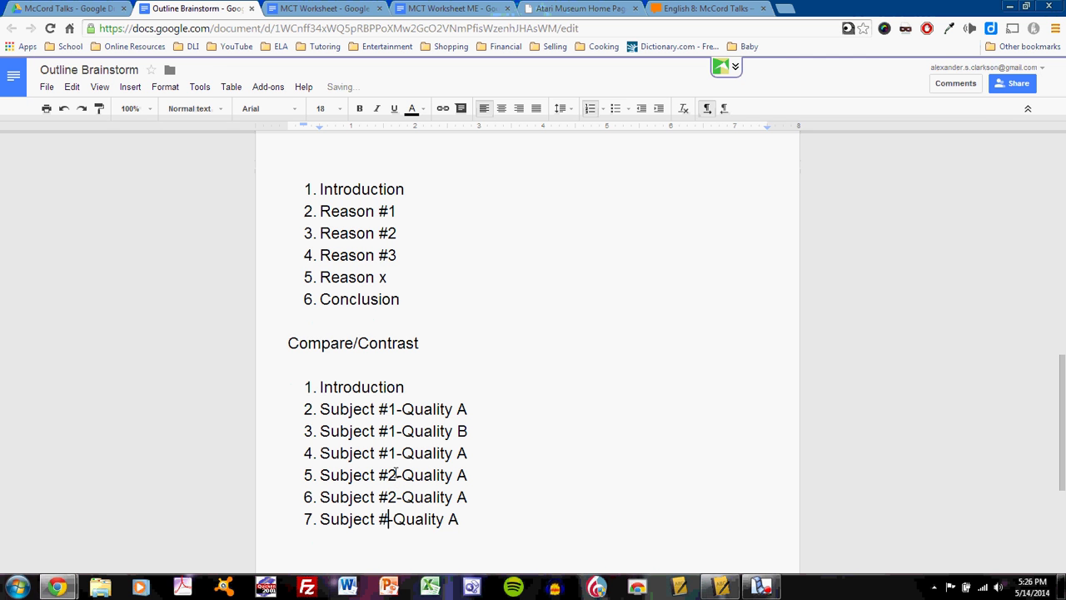
{"action": "type", "text": "2"}
{"action": "key", "text": "Right"}
{"action": "key", "text": "Right"}
{"action": "key", "text": "Right"}
{"action": "key", "text": "Right"}
{"action": "key", "text": "Right"}
{"action": "key", "text": "Right"}
{"action": "key", "text": "Right"}
{"action": "key", "text": "Right"}
{"action": "key", "text": "Right"}
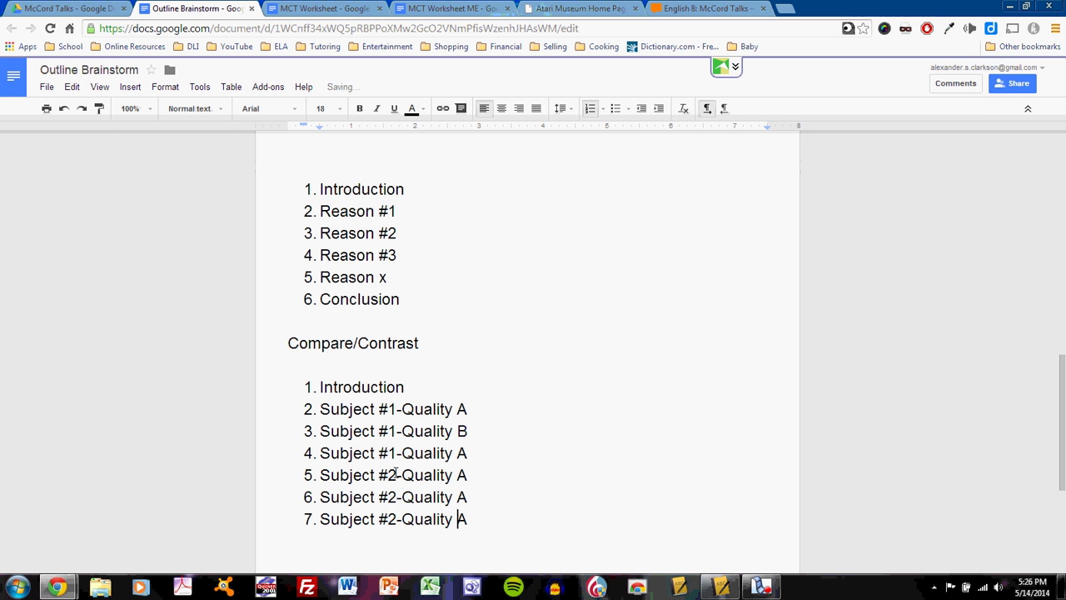
{"action": "key", "text": "Right"}
- Change the quality letters so item 4 reads C, item 6 reads B and item 7 reads C
{"action": "key", "text": "Up"}
{"action": "key", "text": "Up"}
{"action": "key", "text": "Up"}
{"action": "key", "text": "BackSpace"}
{"action": "type", "text": "C"}
{"action": "key", "text": "Down"}
{"action": "key", "text": "Down"}
{"action": "key", "text": "BackSpace"}
{"action": "type", "text": "B"}
{"action": "key", "text": "Down"}
{"action": "key", "text": "BackSpace"}
{"action": "type", "text": "C"}
- Add 'Conclude' as item 8 of the list
{"action": "key", "text": "Return"}
{"action": "type", "text": "Cp"}
{"action": "key", "text": "BackSpace"}
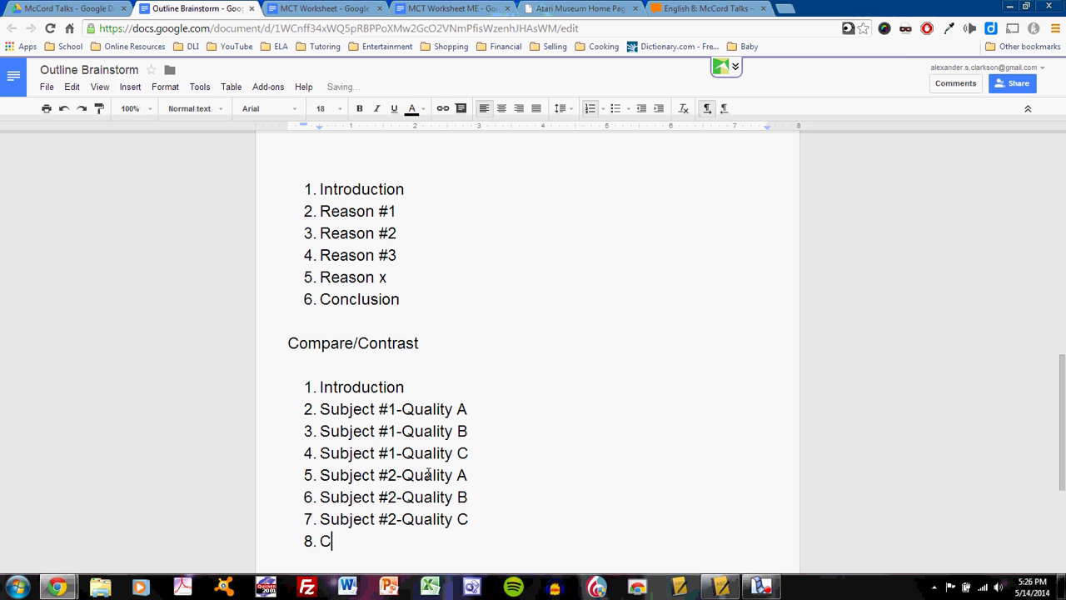
{"action": "type", "text": "onclude"}
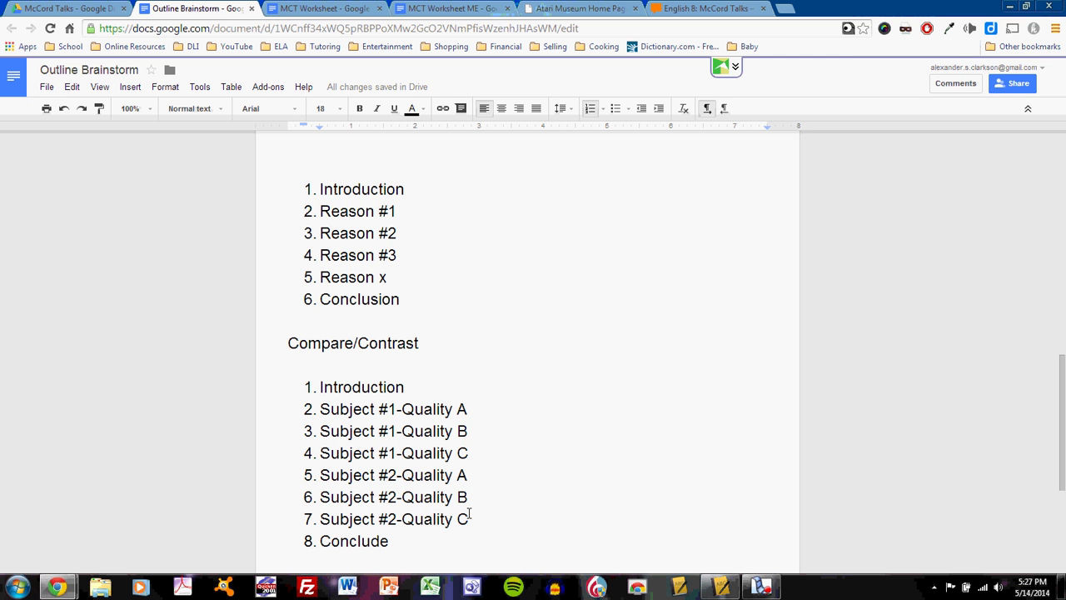
- Paste a copy of the eight-item Compare/Contrast list below and restart its numbering at 1
{"action": "left_click", "coordinate": [405, 534]}
{"action": "key", "text": "Return"}
{"action": "key", "text": "Return"}
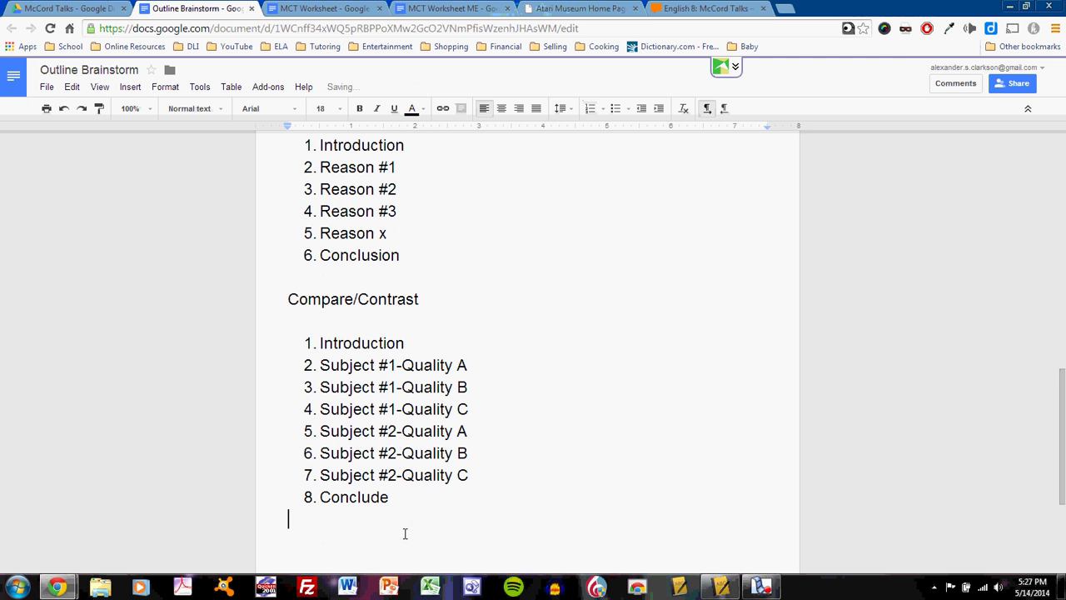
{"action": "key", "text": "Return"}
{"action": "left_click_drag", "start_coordinate": [409, 496], "coordinate": [326, 330]}
{"action": "key", "text": "ctrl+c"}
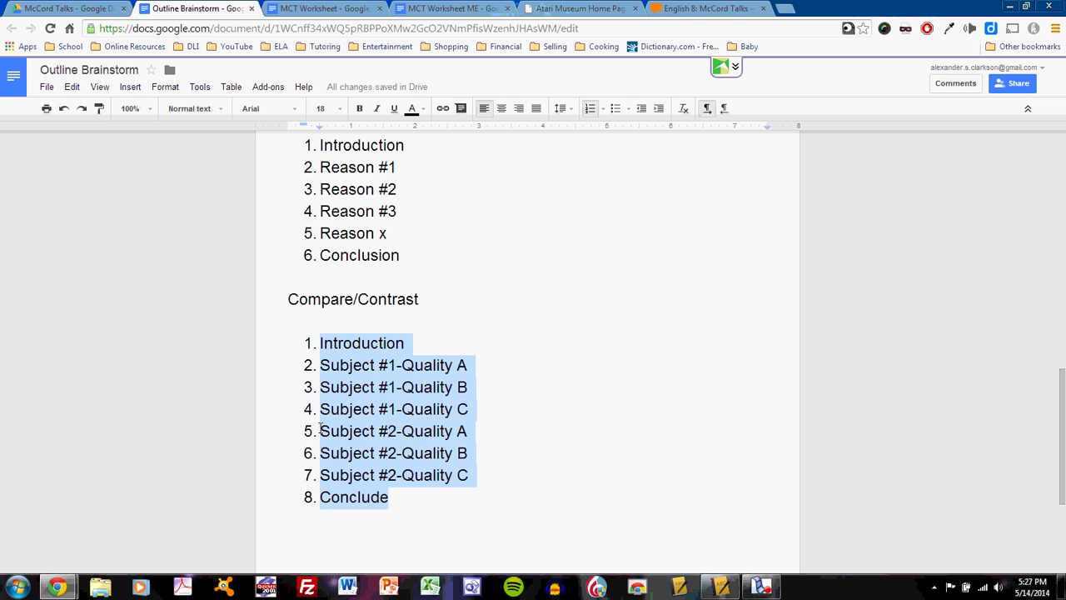
{"action": "left_click", "coordinate": [316, 540]}
{"action": "key", "text": "ctrl+v"}
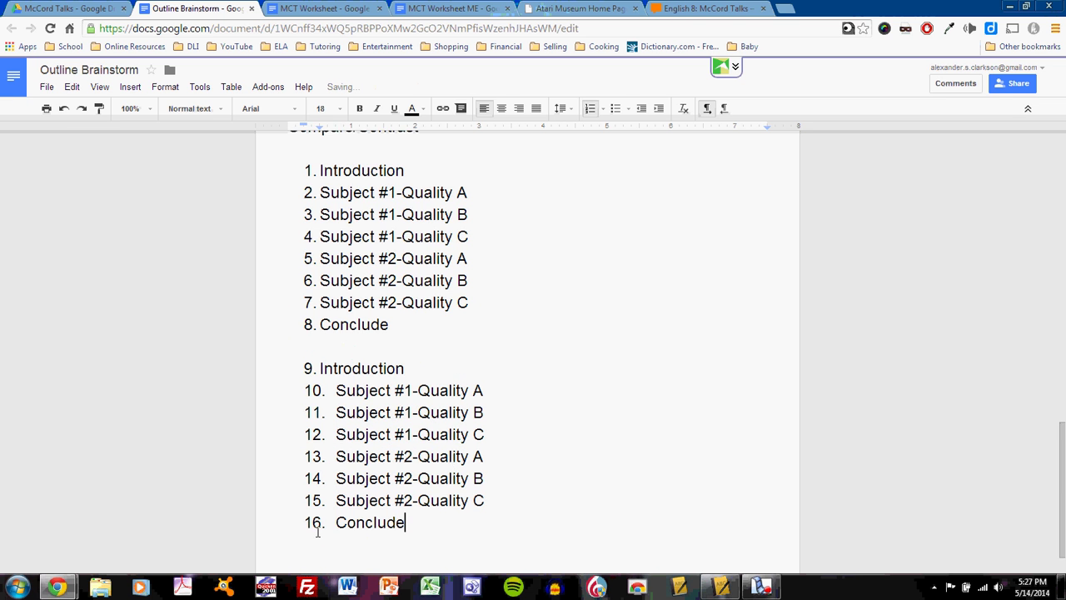
{"action": "right_click", "coordinate": [321, 364]}
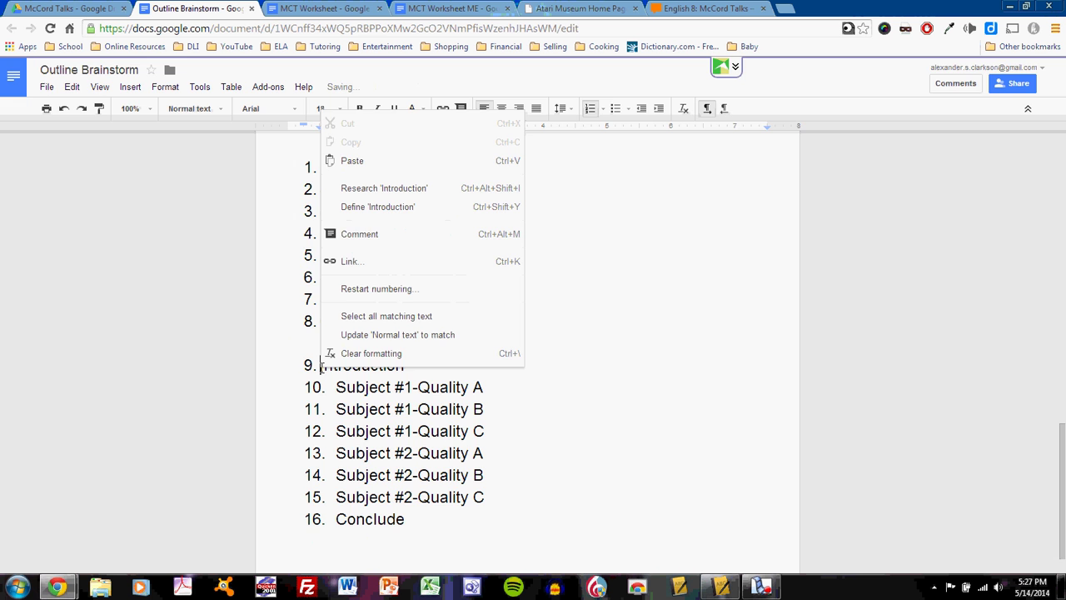
{"action": "left_click", "coordinate": [341, 293]}
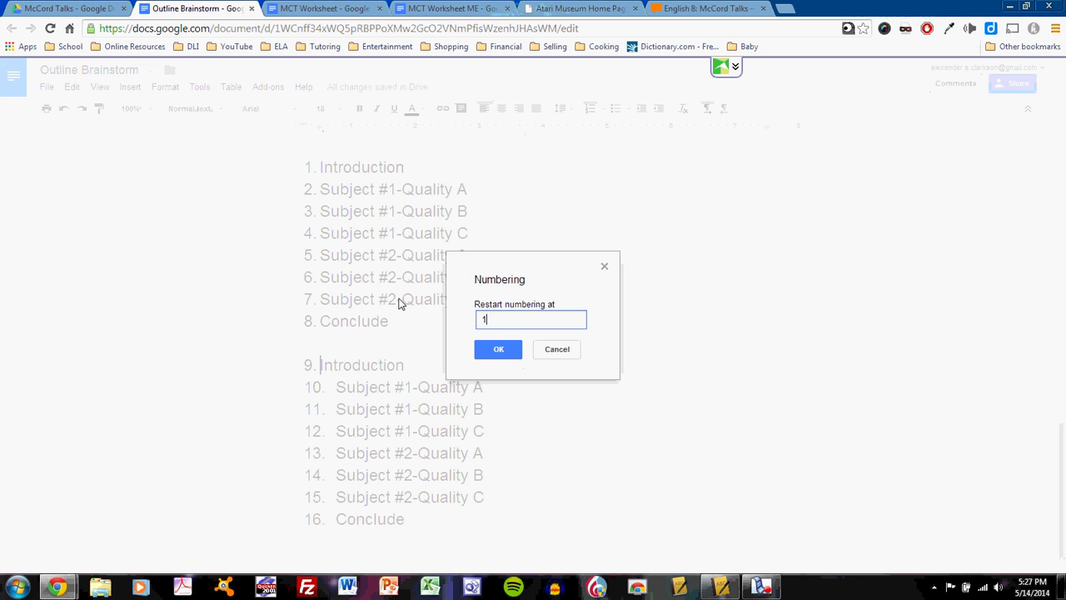
{"action": "key", "text": "Return"}
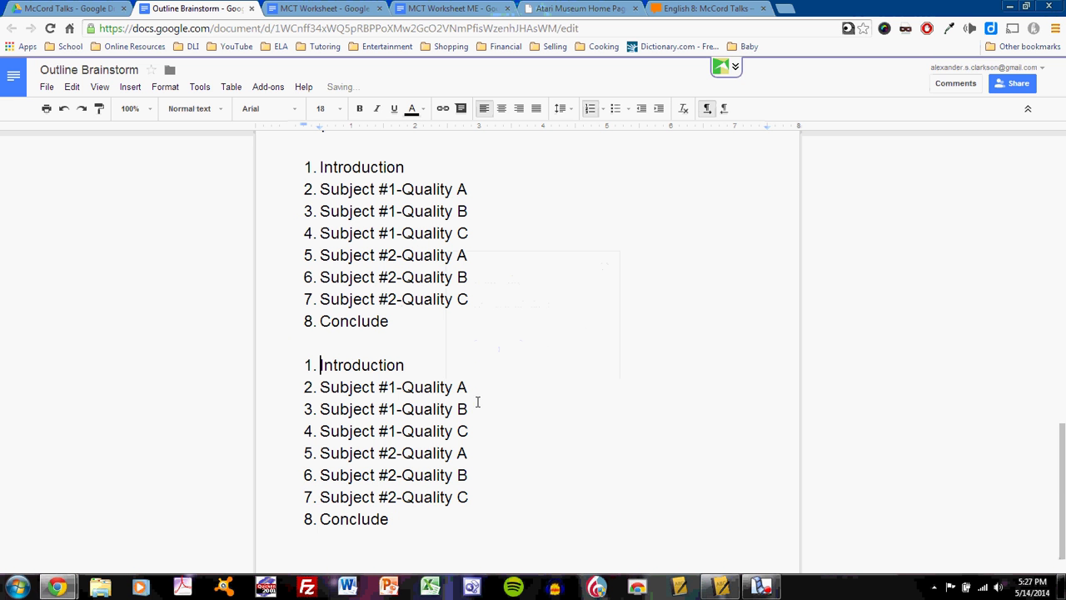
- Move Subject #2-Quality A and B up so each follows its Subject #1 counterpart
{"action": "left_click_drag", "start_coordinate": [472, 452], "coordinate": [319, 453]}
{"action": "key", "text": "ctrl+c"}
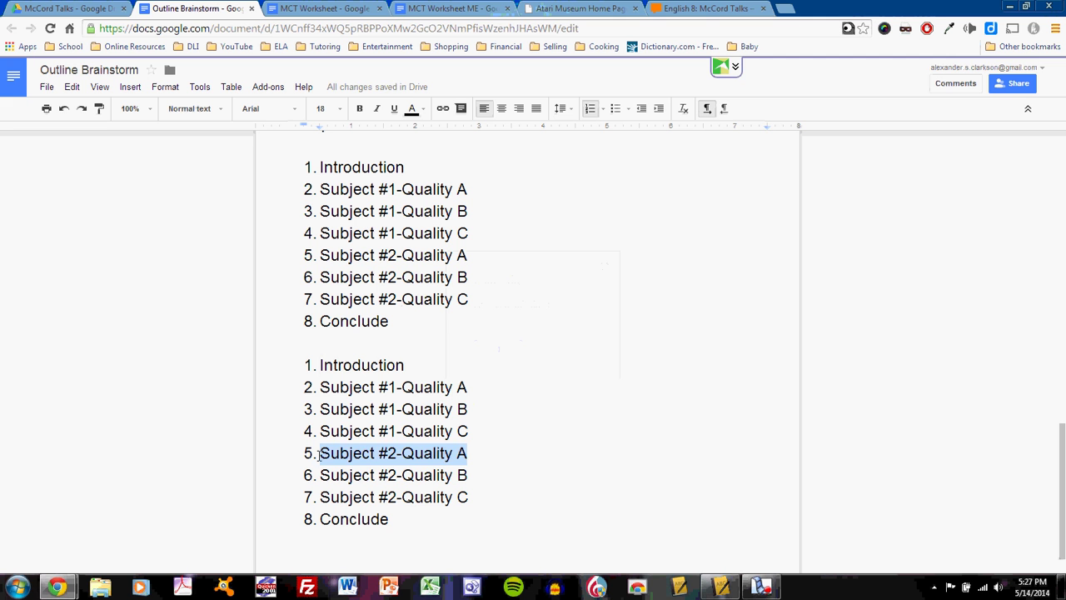
{"action": "key", "text": "BackSpace"}
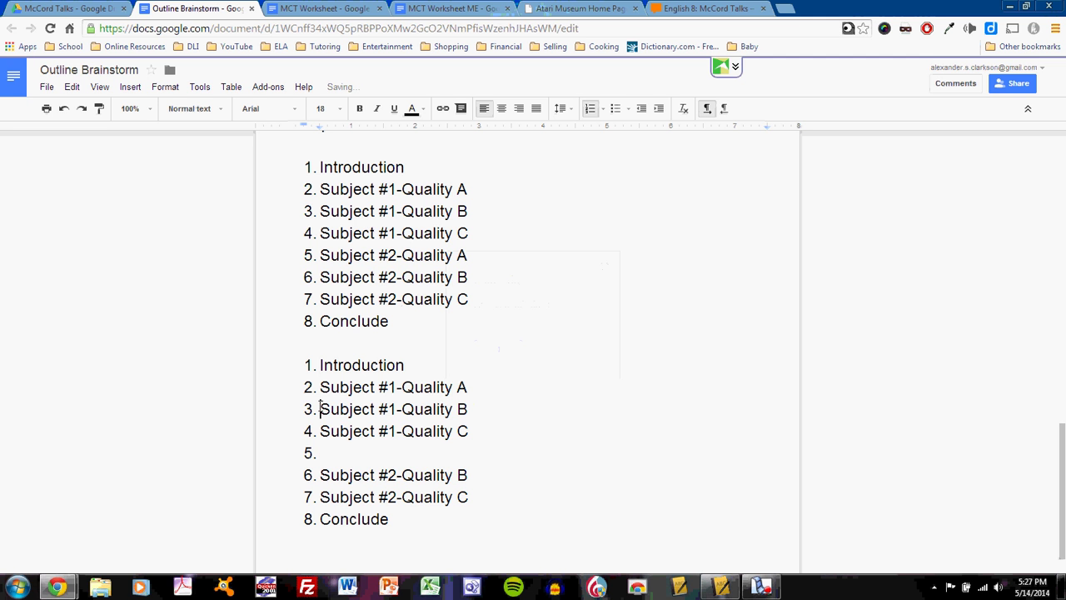
{"action": "key", "text": "ctrl+v"}
{"action": "key", "text": "Return"}
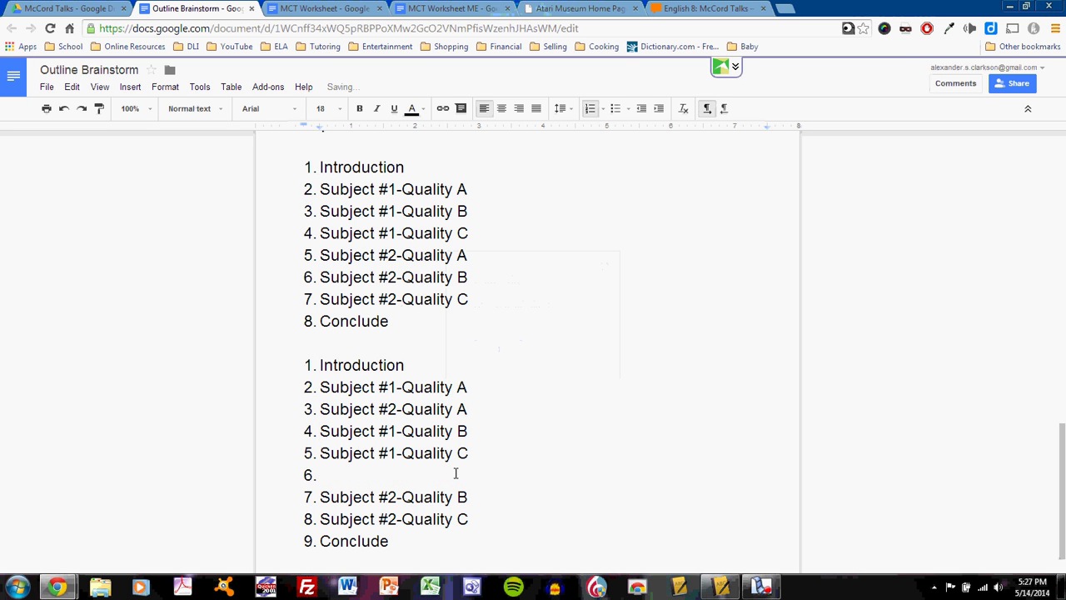
{"action": "left_click_drag", "start_coordinate": [483, 495], "coordinate": [281, 492]}
{"action": "key", "text": "ctrl+x"}
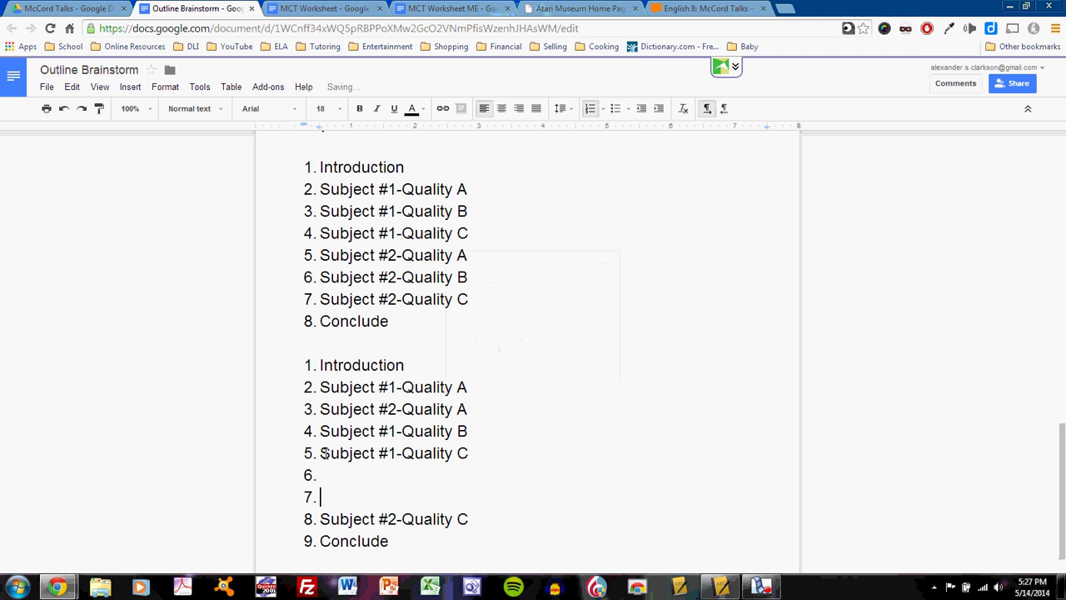
{"action": "left_click", "coordinate": [321, 452]}
{"action": "key", "text": "ctrl+v"}
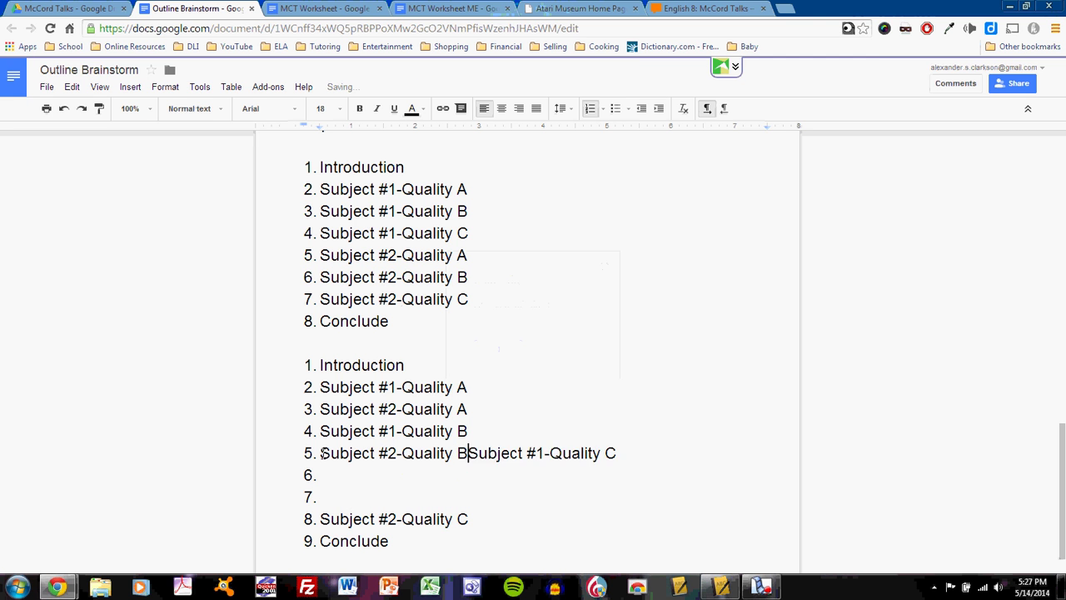
{"action": "key", "text": "Return"}
{"action": "key", "text": "Delete"}
{"action": "key", "text": "Delete"}
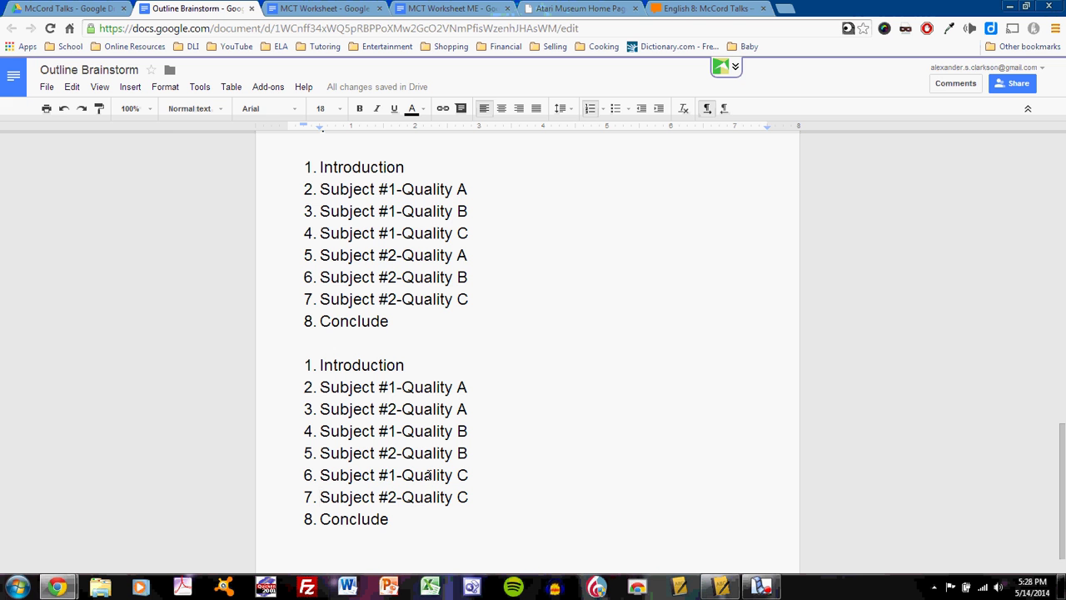
- Make the top line 'What do I want to talk about?' bold and italic
{"action": "scroll", "coordinate": [500, 477], "scroll_direction": "up", "scroll_amount": 3}
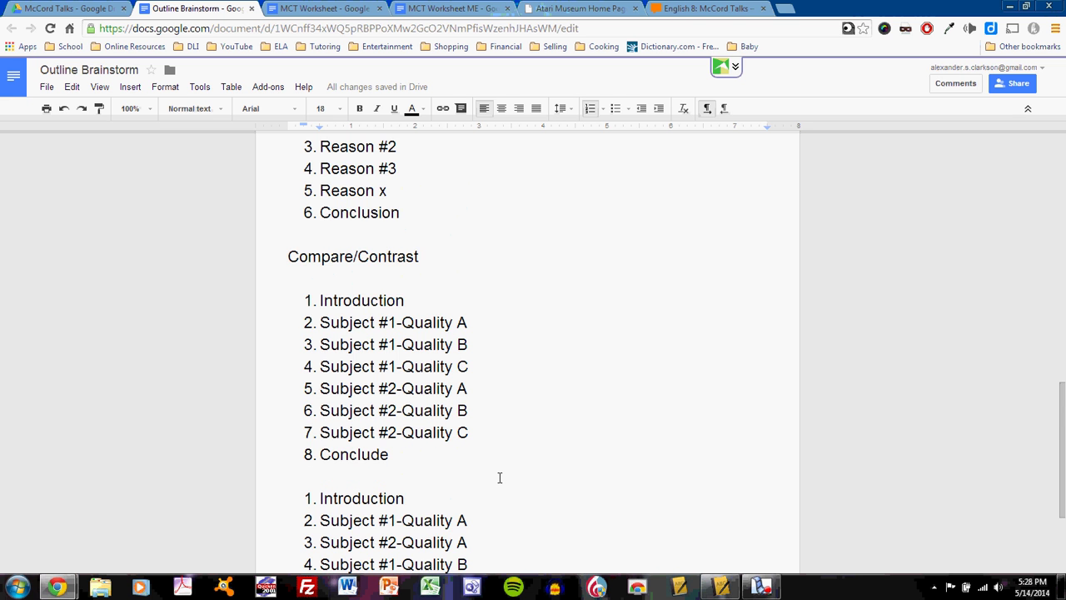
{"action": "scroll", "coordinate": [500, 477], "scroll_direction": "down", "scroll_amount": 3}
{"action": "scroll", "coordinate": [500, 477], "scroll_direction": "up", "scroll_amount": 15}
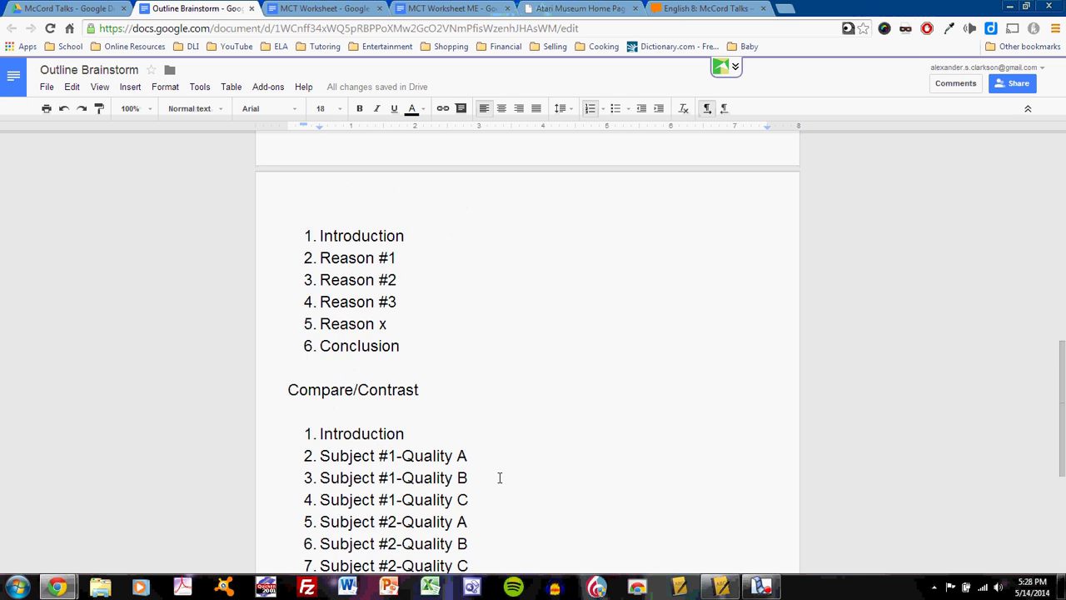
{"action": "scroll", "coordinate": [500, 477], "scroll_direction": "up", "scroll_amount": 2}
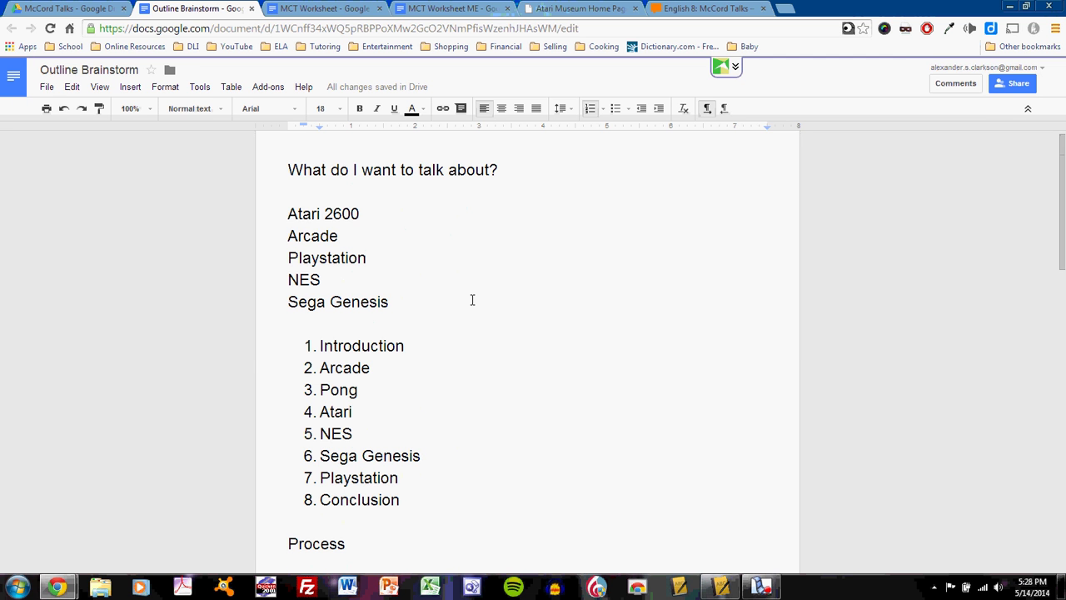
{"action": "left_click_drag", "start_coordinate": [508, 181], "coordinate": [234, 171]}
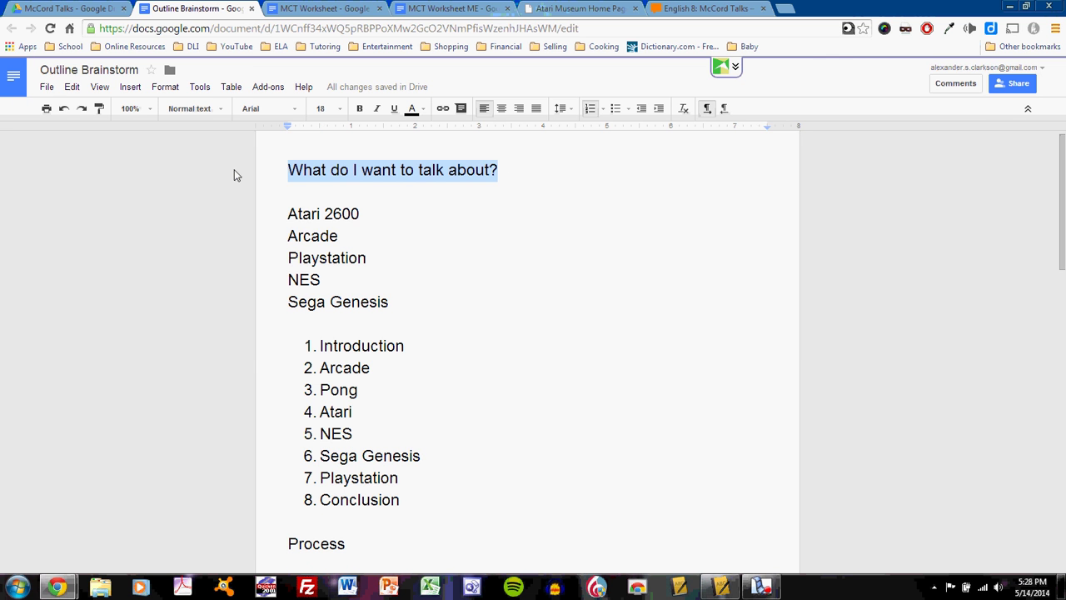
{"action": "key", "text": "ctrl+b"}
{"action": "key", "text": "ctrl+i"}
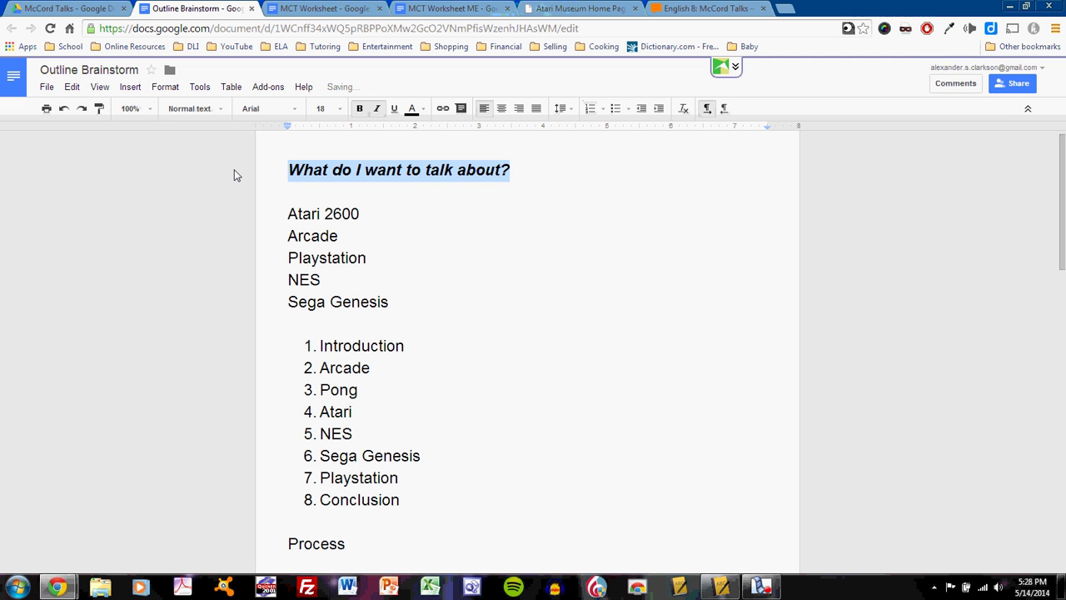
{"action": "key", "text": "Down"}
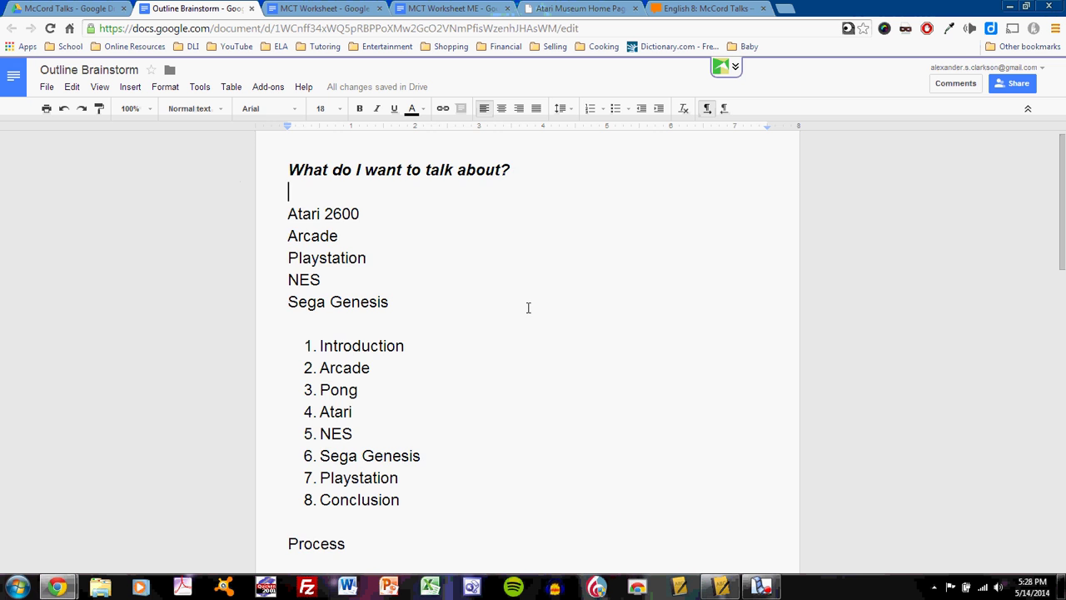
{"action": "scroll", "coordinate": [528, 308], "scroll_direction": "down", "scroll_amount": 15}
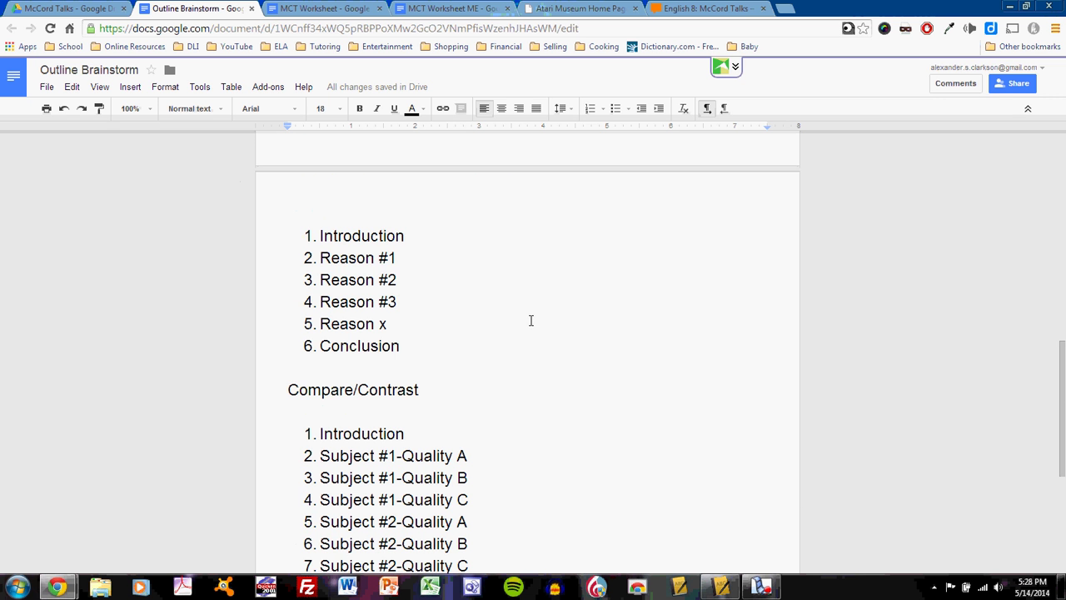
{"action": "scroll", "coordinate": [530, 321], "scroll_direction": "down", "scroll_amount": 3}
{"action": "scroll", "coordinate": [518, 420], "scroll_direction": "down", "scroll_amount": 1}
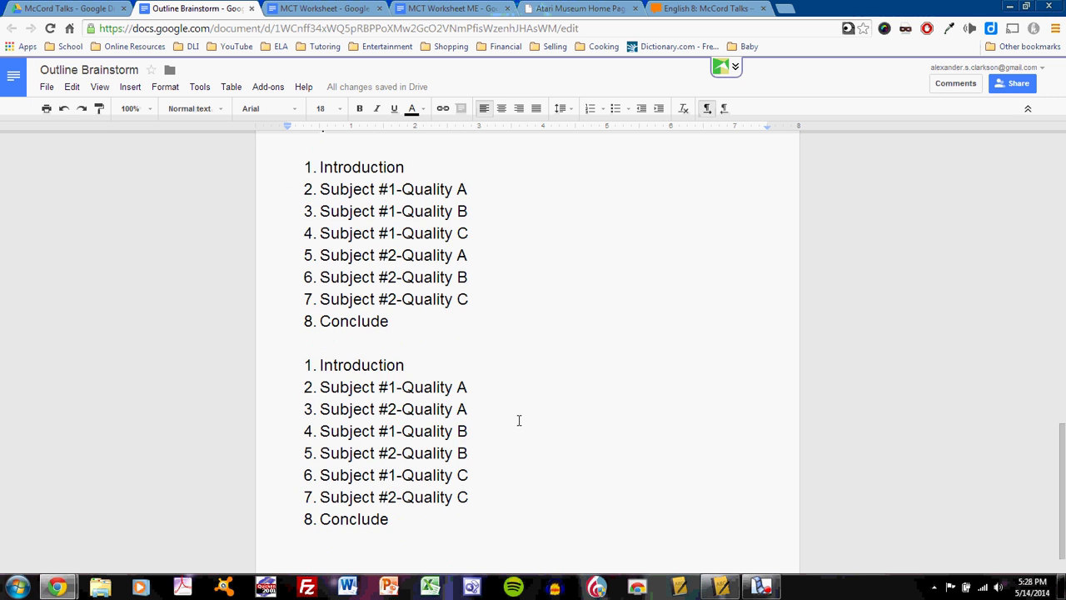
{"action": "scroll", "coordinate": [518, 421], "scroll_direction": "up", "scroll_amount": 6}
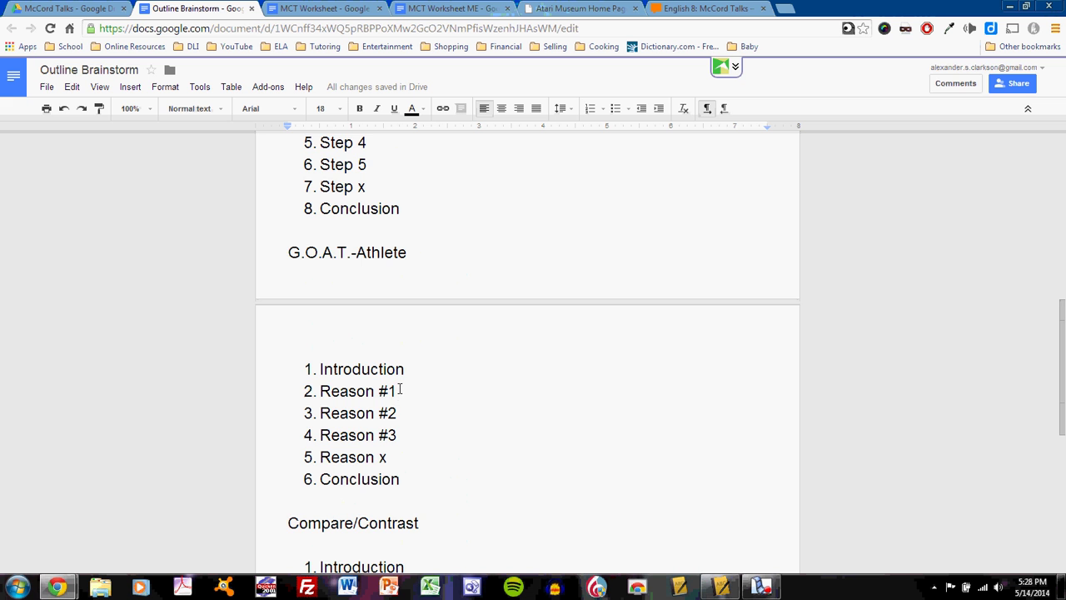
- Append '-early years' to Arcade and Pong, and '-elementary' to Atari
{"action": "scroll", "coordinate": [436, 421], "scroll_direction": "up", "scroll_amount": 6}
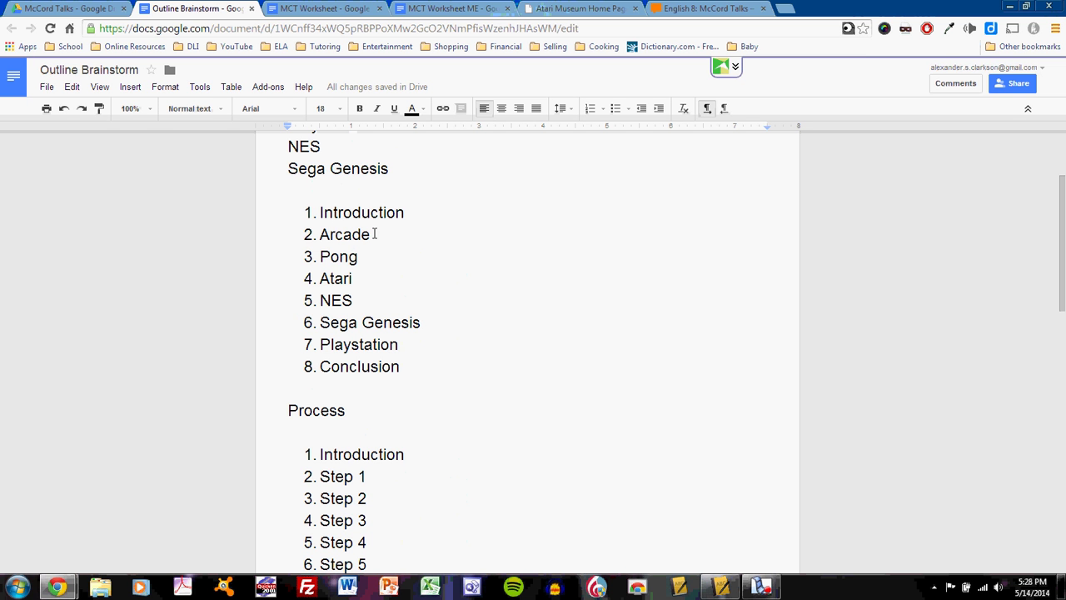
{"action": "left_click", "coordinate": [374, 234]}
{"action": "type", "text": "-ear"}
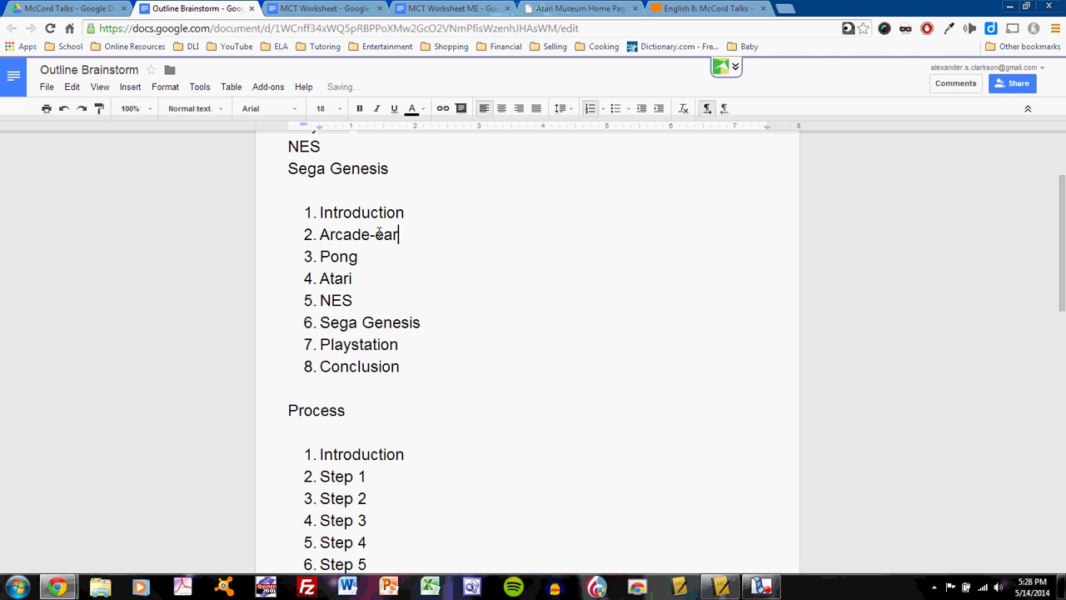
{"action": "type", "text": "ly years"}
{"action": "key", "text": "Down"}
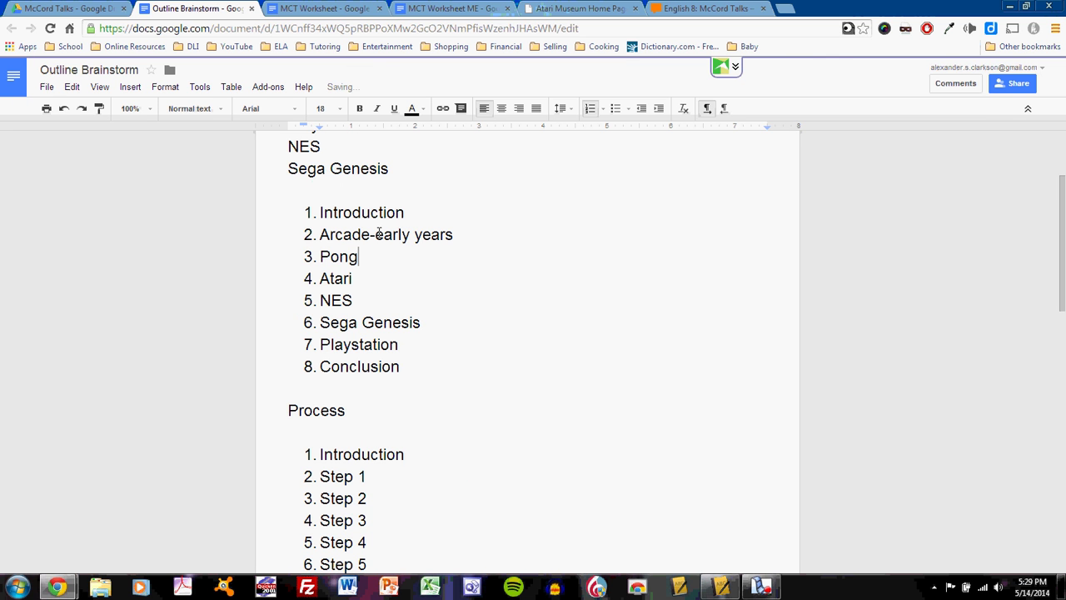
{"action": "type", "text": "-early yer"}
{"action": "key", "text": "BackSpace"}
{"action": "type", "text": "ars"}
{"action": "key", "text": "Down"}
{"action": "type", "text": "-el"}
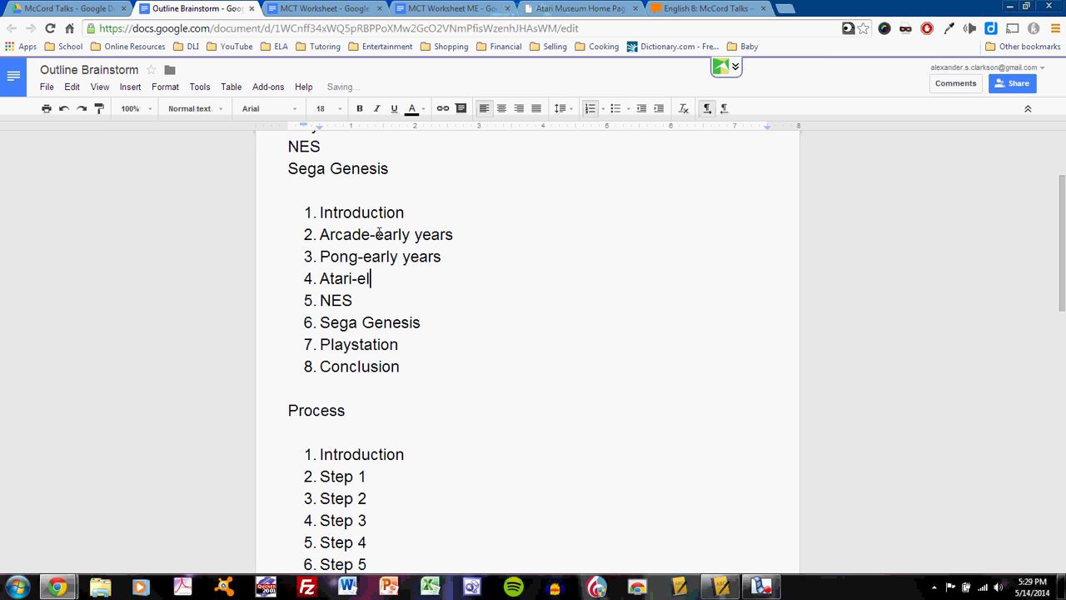
{"action": "type", "text": "ementary"}
- Append '-junior high' to NES, '-high school' to Sega Genesis and '-college' to Playstation
{"action": "key", "text": "Down"}
{"action": "type", "text": "-jun"}
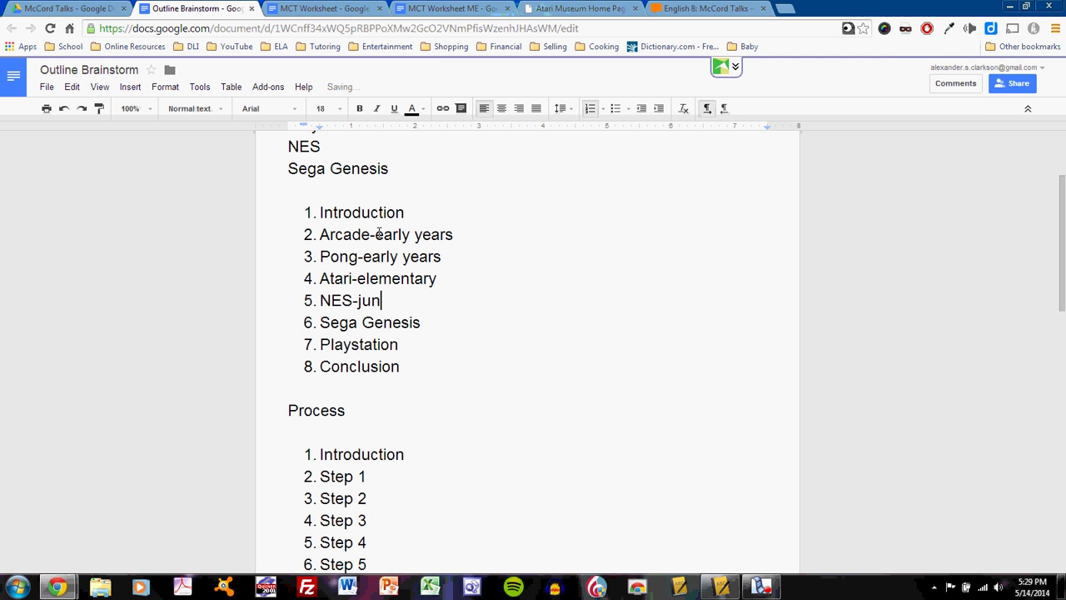
{"action": "type", "text": "ior high"}
{"action": "key", "text": "Down"}
{"action": "type", "text": "-high s"}
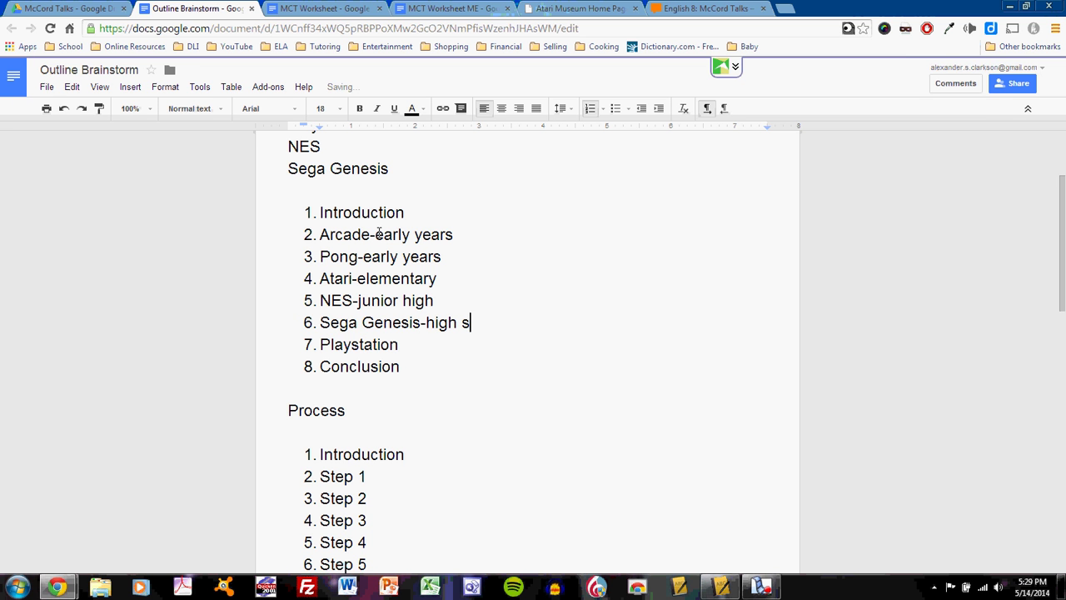
{"action": "type", "text": "chool"}
{"action": "key", "text": "Down"}
{"action": "type", "text": "-collefe"}
{"action": "key", "text": "BackSpace"}
{"action": "key", "text": "BackSpace"}
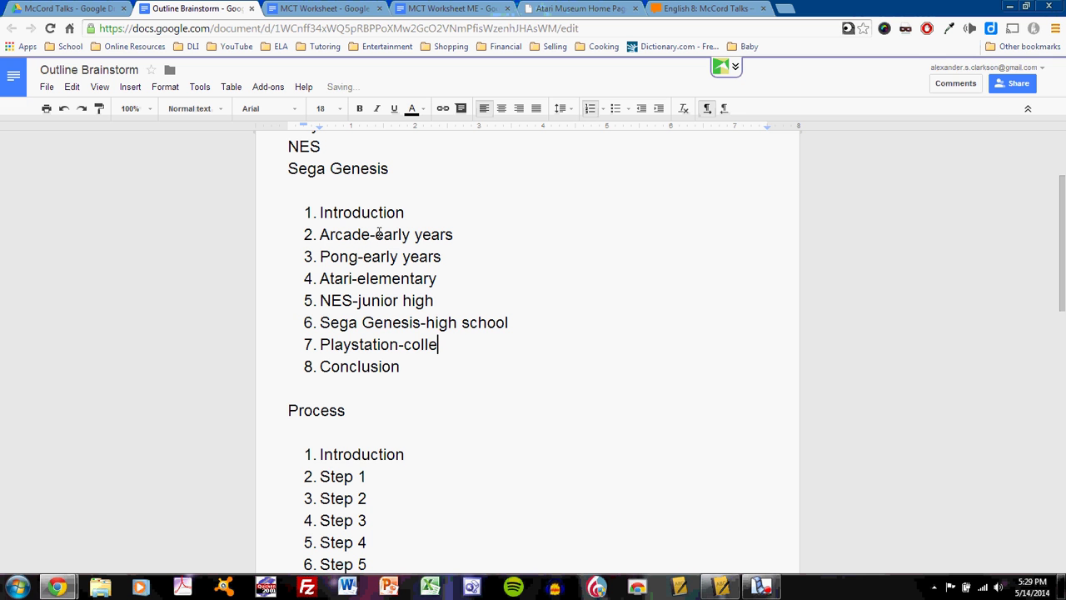
{"action": "type", "text": "ge"}
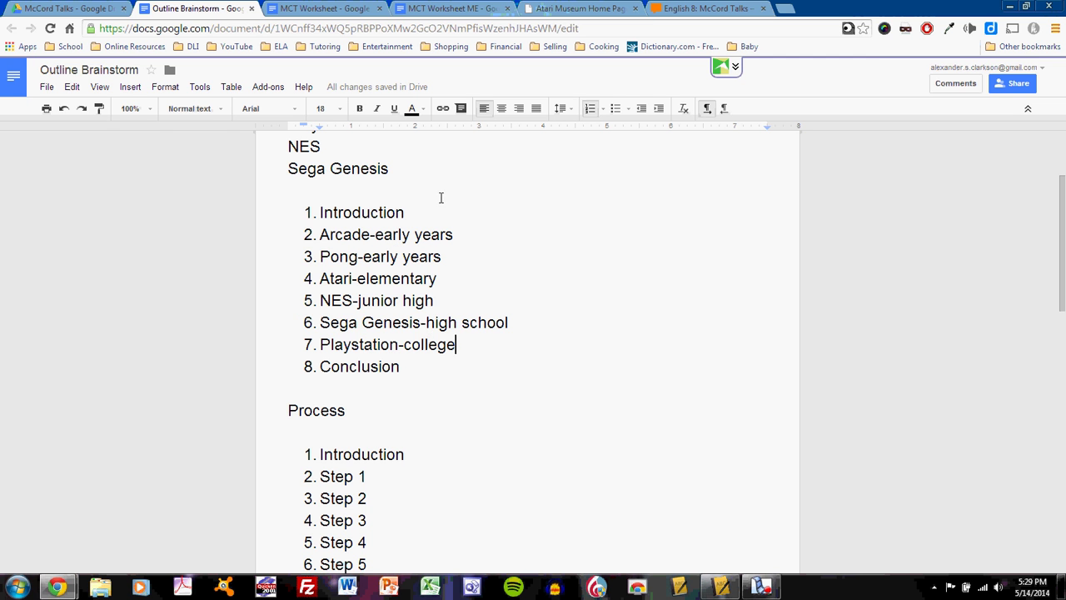
- Select the 'What do I want to talk about?' heading, then switch to the MCT Worksheet ME document
{"action": "scroll", "coordinate": [486, 237], "scroll_direction": "up", "scroll_amount": 2}
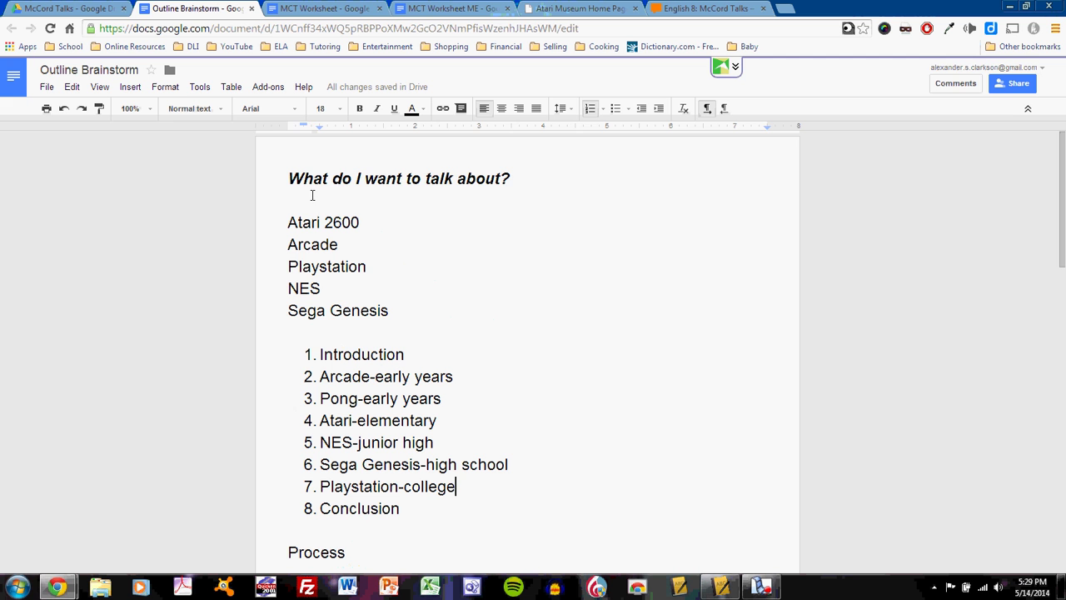
{"action": "left_click_drag", "start_coordinate": [285, 178], "coordinate": [547, 184]}
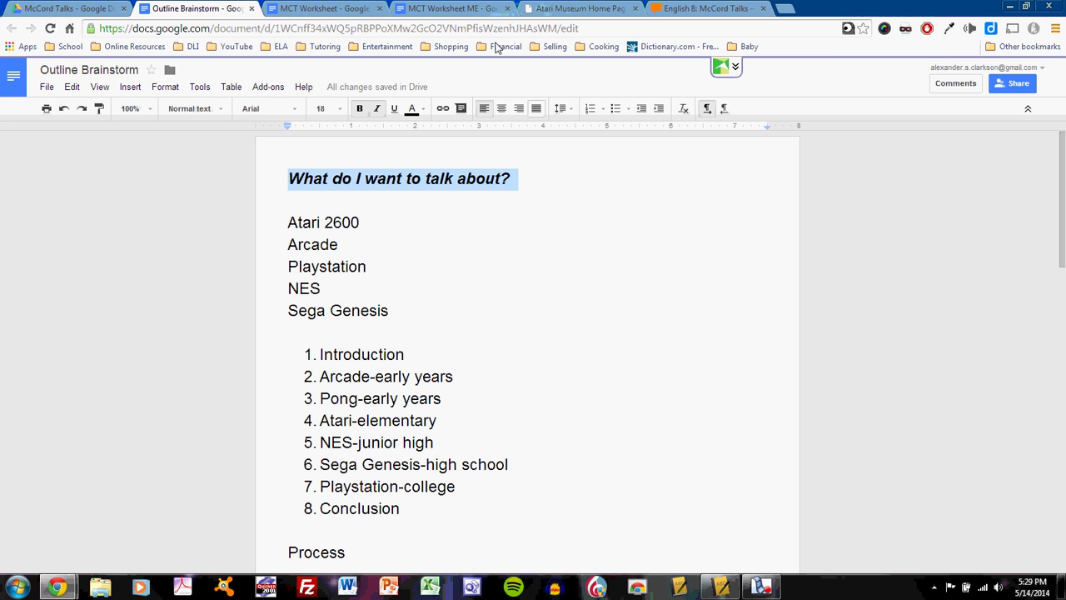
{"action": "left_click", "coordinate": [454, 9]}
{"action": "scroll", "coordinate": [637, 410], "scroll_direction": "down", "scroll_amount": 5}
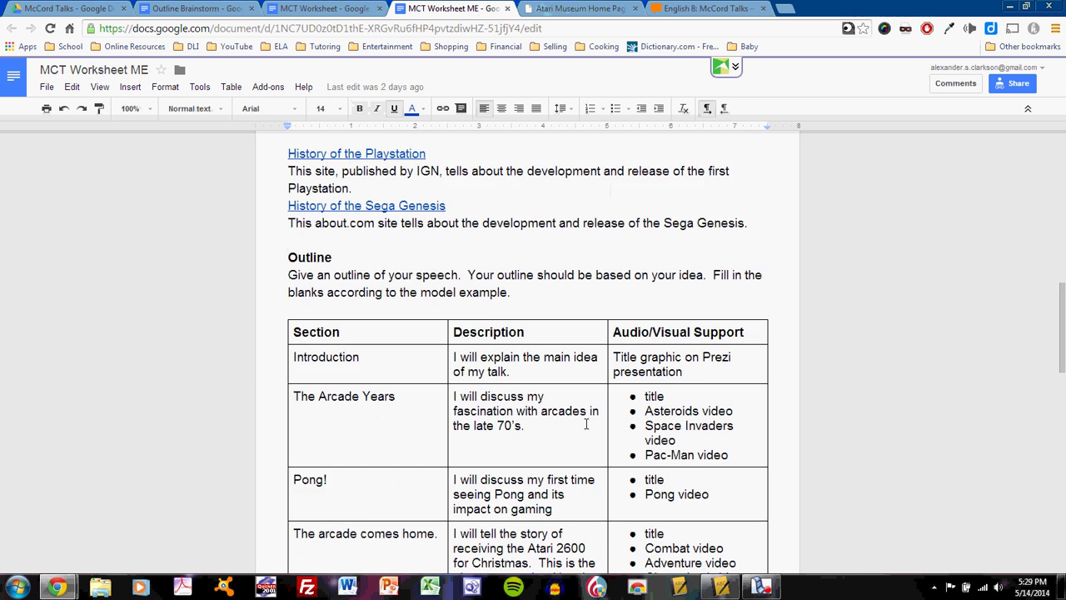
{"action": "left_click", "coordinate": [530, 324]}
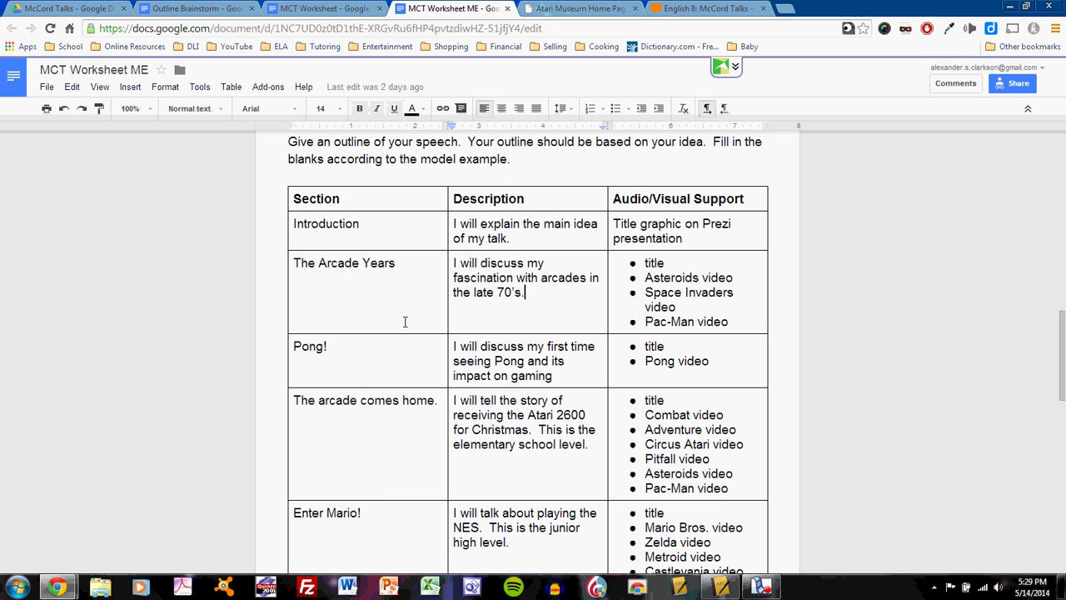
{"action": "left_click", "coordinate": [366, 222]}
{"action": "scroll", "coordinate": [354, 369], "scroll_direction": "down", "scroll_amount": 3}
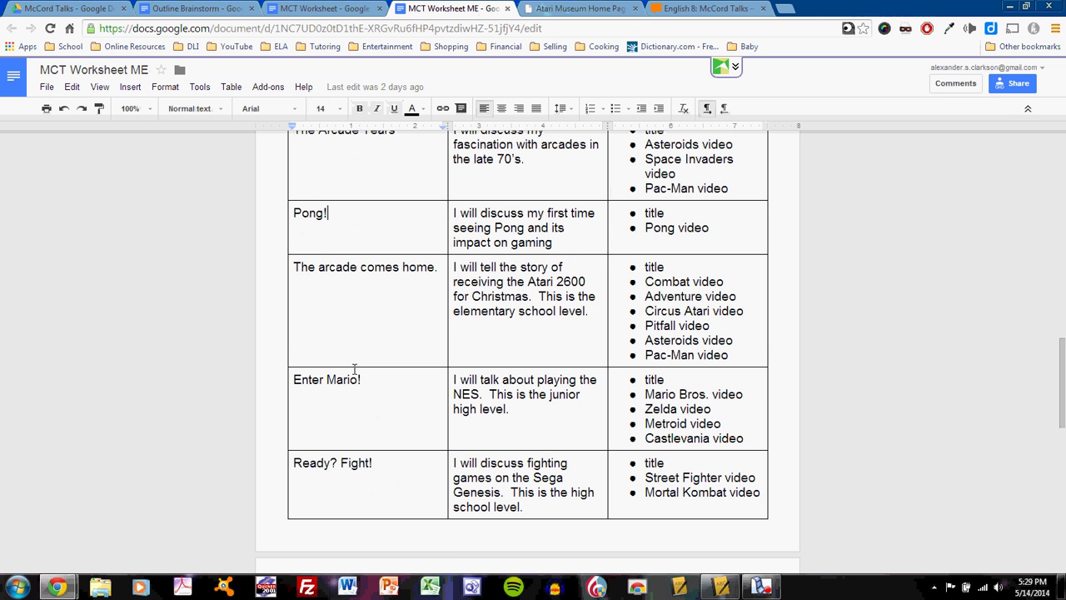
{"action": "scroll", "coordinate": [356, 345], "scroll_direction": "up", "scroll_amount": 2}
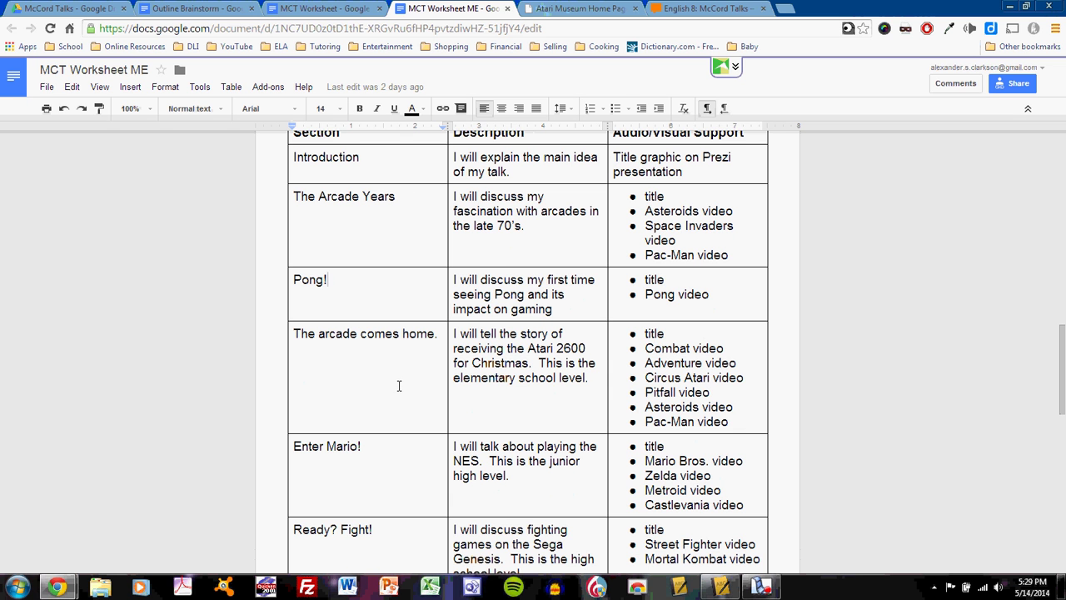
{"action": "scroll", "coordinate": [541, 208], "scroll_direction": "up", "scroll_amount": 2}
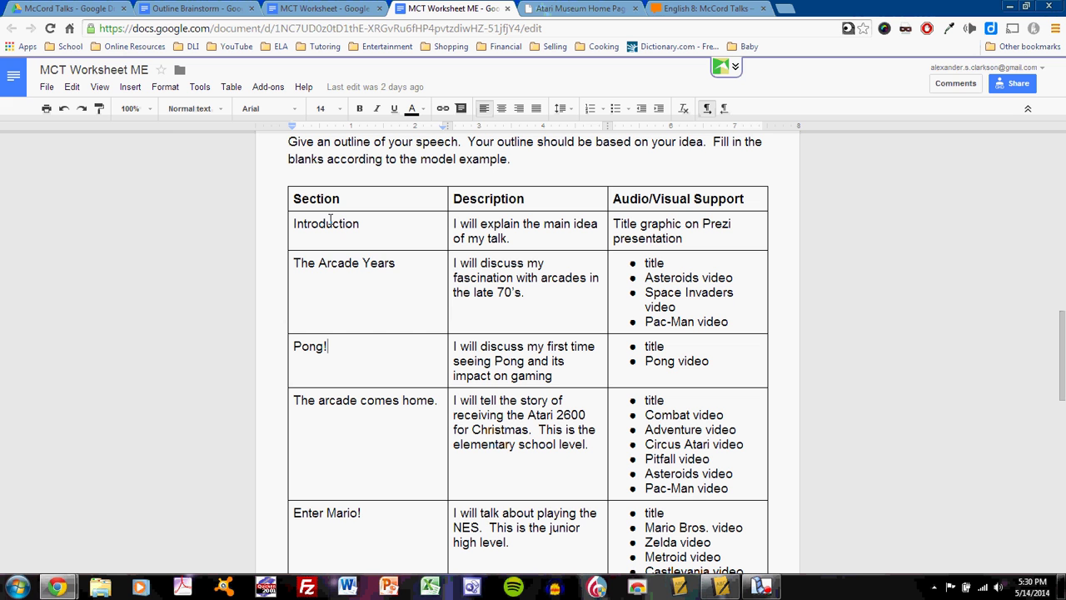
{"action": "left_click_drag", "start_coordinate": [414, 264], "coordinate": [274, 264]}
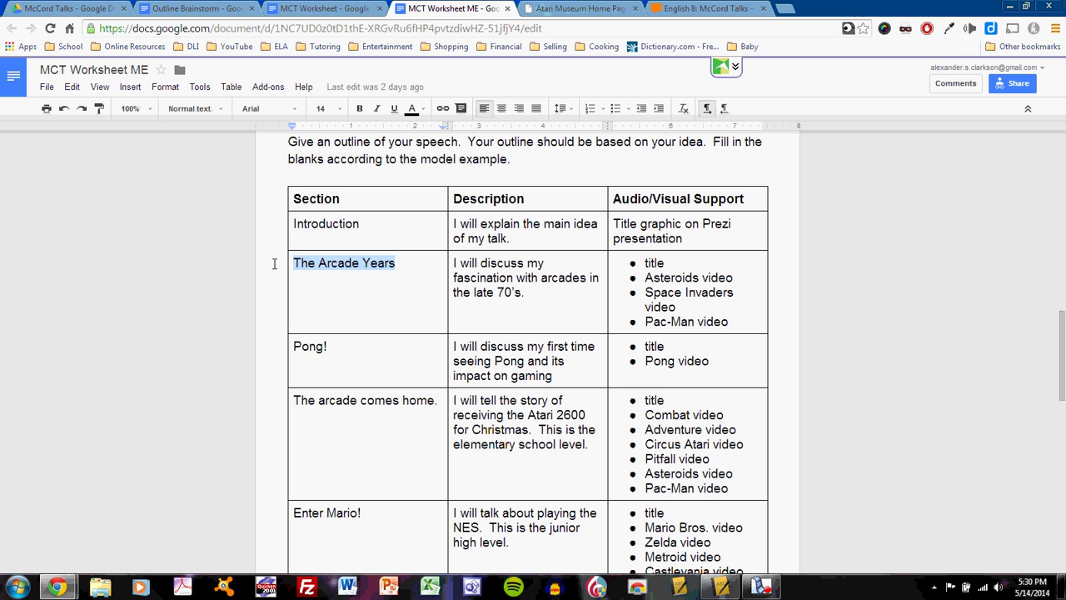
{"action": "left_click", "coordinate": [508, 291]}
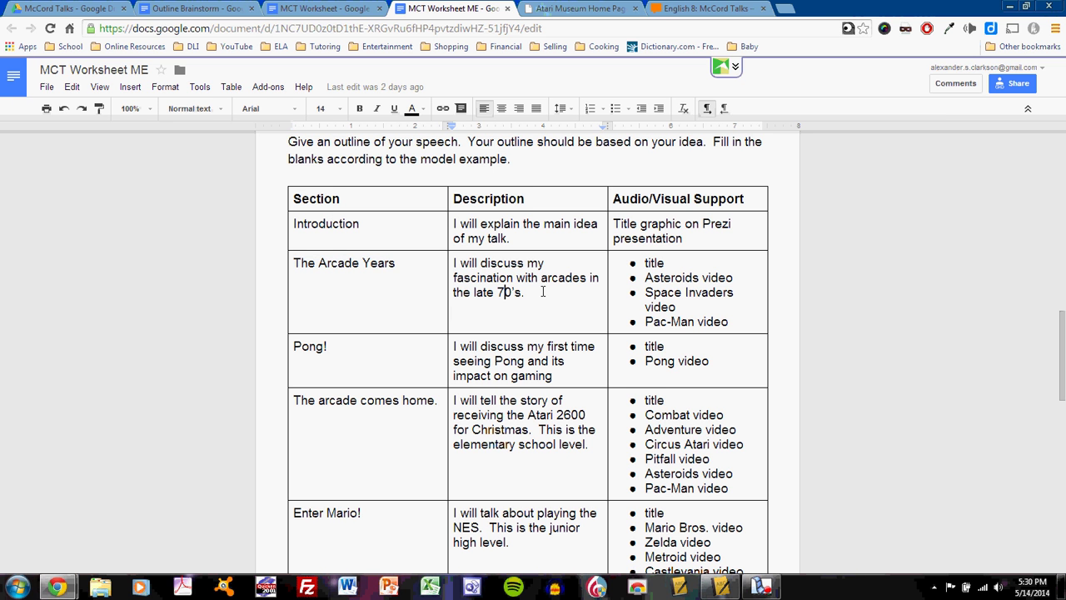
{"action": "left_click", "coordinate": [543, 292]}
{"action": "left_click", "coordinate": [655, 263]}
{"action": "left_click", "coordinate": [682, 321]}
{"action": "left_click", "coordinate": [345, 352]}
{"action": "left_click", "coordinate": [651, 345]}
{"action": "left_click", "coordinate": [673, 361]}
{"action": "scroll", "coordinate": [707, 369], "scroll_direction": "down", "scroll_amount": 4}
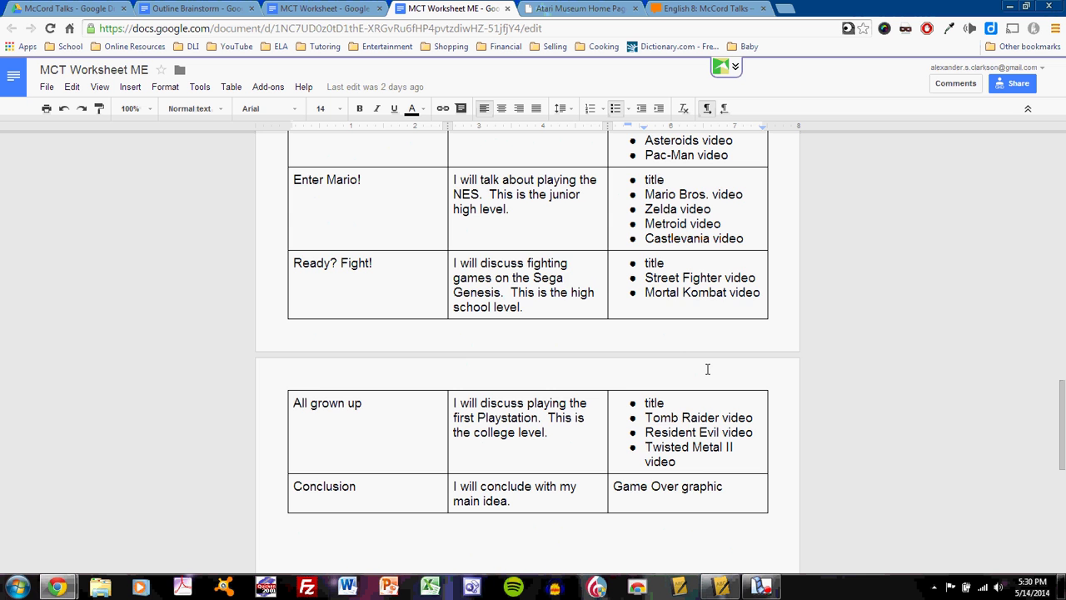
{"action": "scroll", "coordinate": [708, 369], "scroll_direction": "up", "scroll_amount": 5}
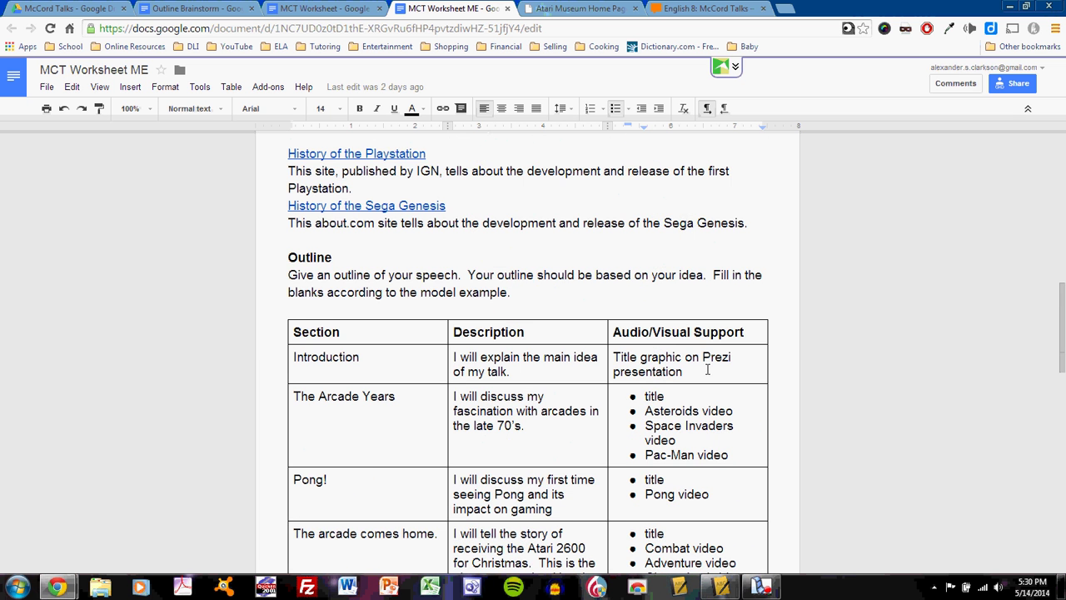
{"action": "scroll", "coordinate": [707, 369], "scroll_direction": "down", "scroll_amount": 2}
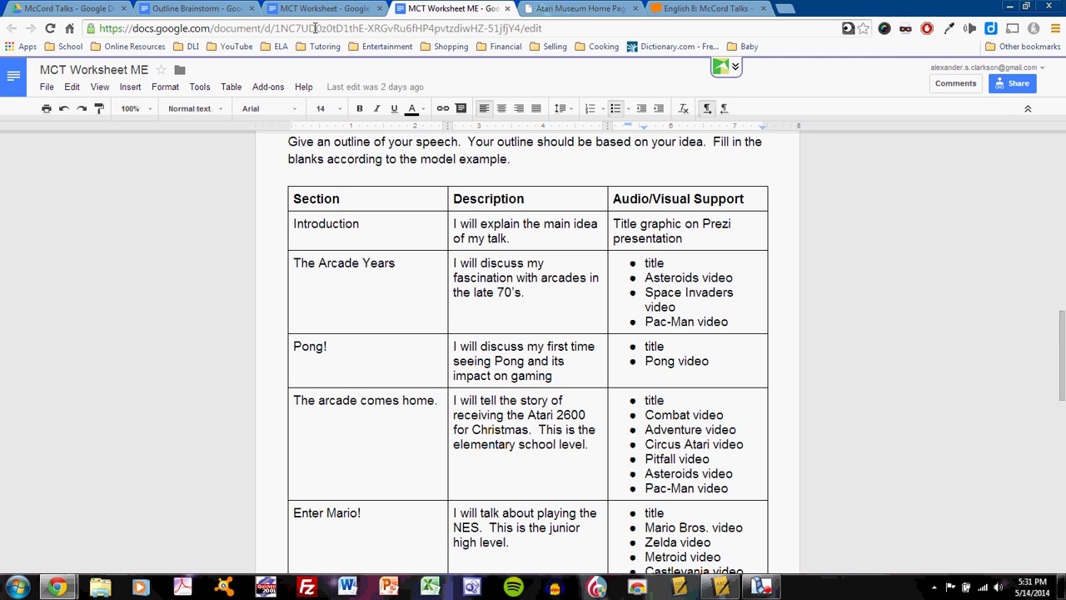
{"action": "left_click", "coordinate": [200, 9]}
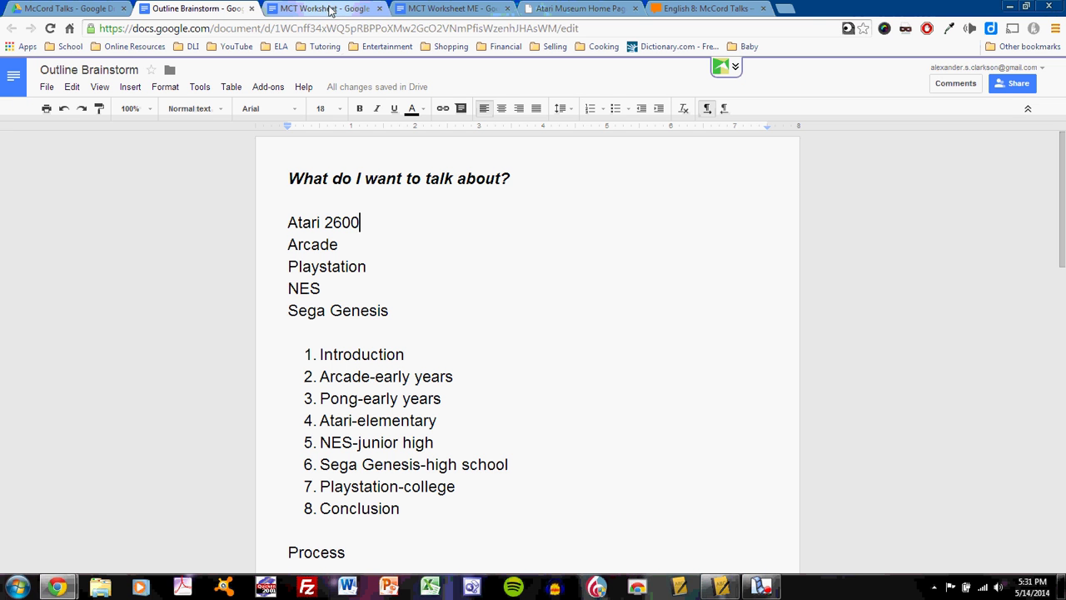
{"action": "left_click", "coordinate": [450, 8]}
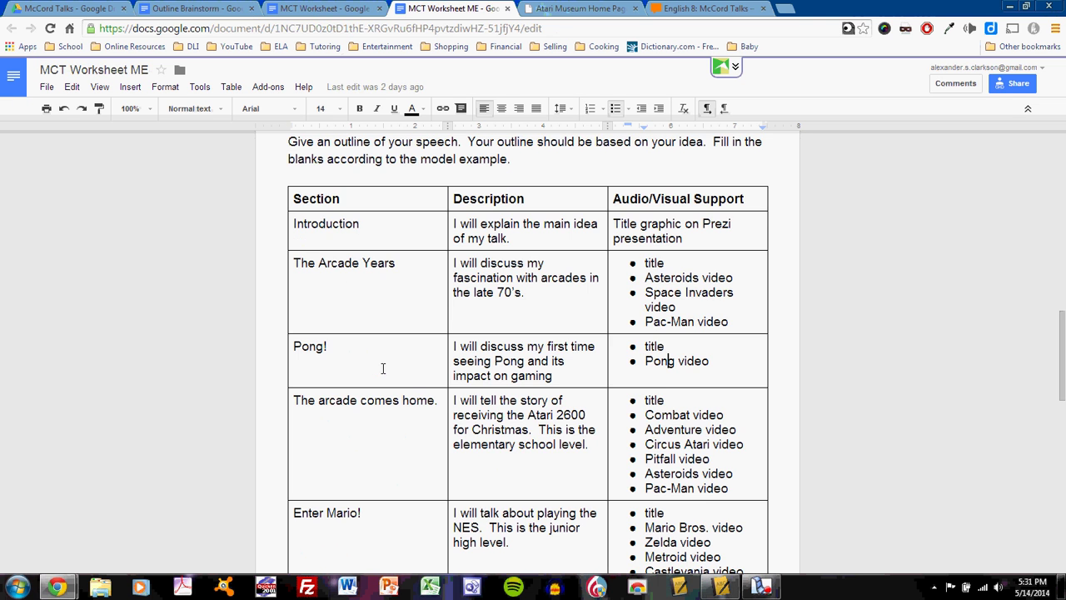
{"action": "left_click", "coordinate": [347, 277]}
{"action": "scroll", "coordinate": [350, 354], "scroll_direction": "down", "scroll_amount": 6}
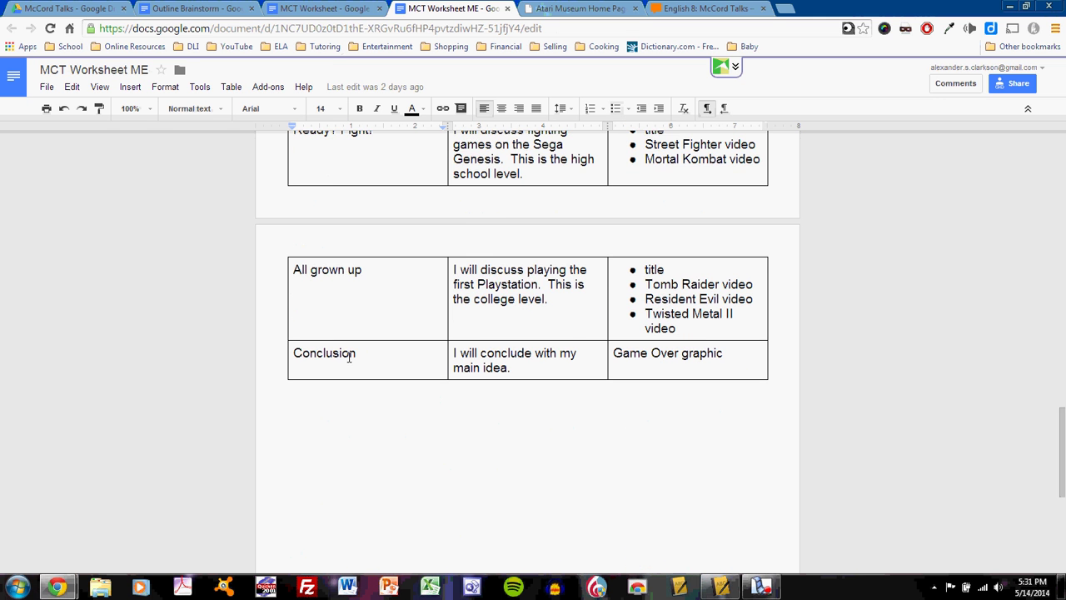
{"action": "scroll", "coordinate": [381, 364], "scroll_direction": "up", "scroll_amount": 9}
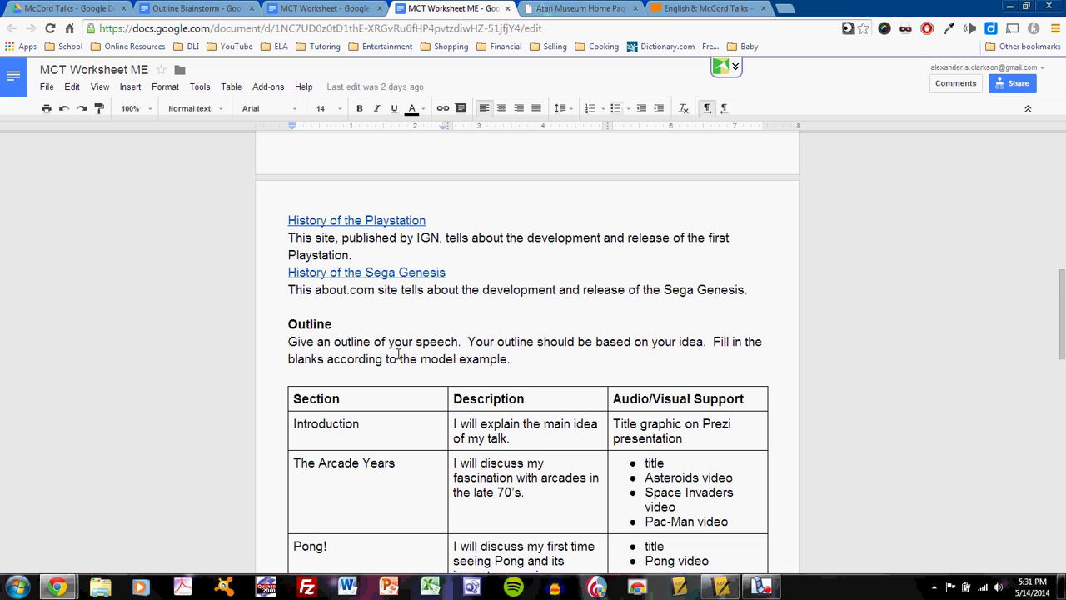
{"action": "left_click", "coordinate": [499, 477]}
{"action": "scroll", "coordinate": [530, 477], "scroll_direction": "down", "scroll_amount": 3}
{"action": "left_click", "coordinate": [658, 361]}
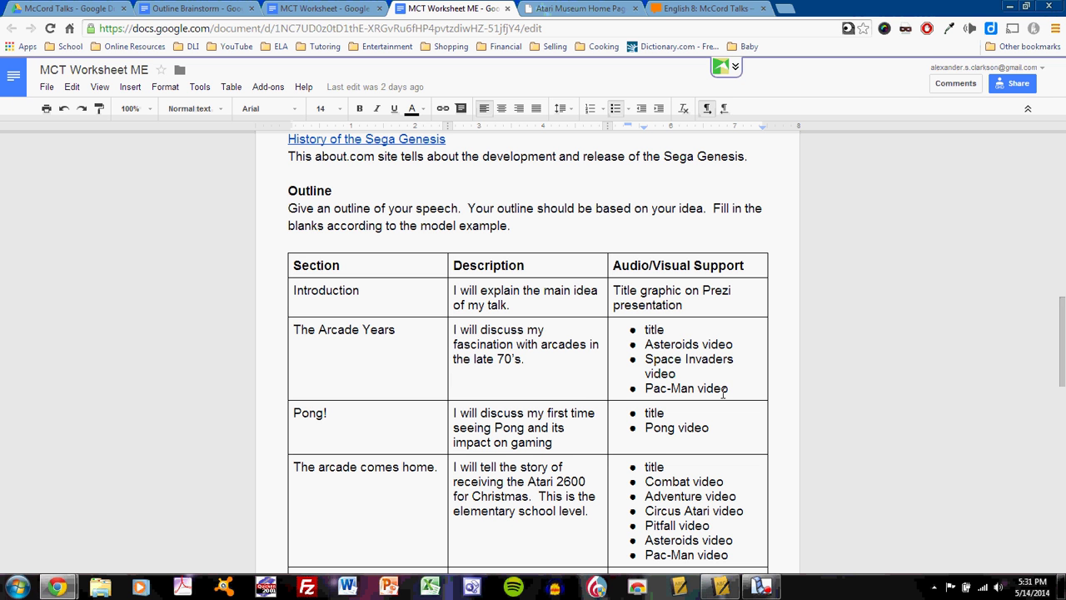
{"action": "left_click_drag", "start_coordinate": [734, 384], "coordinate": [640, 329]}
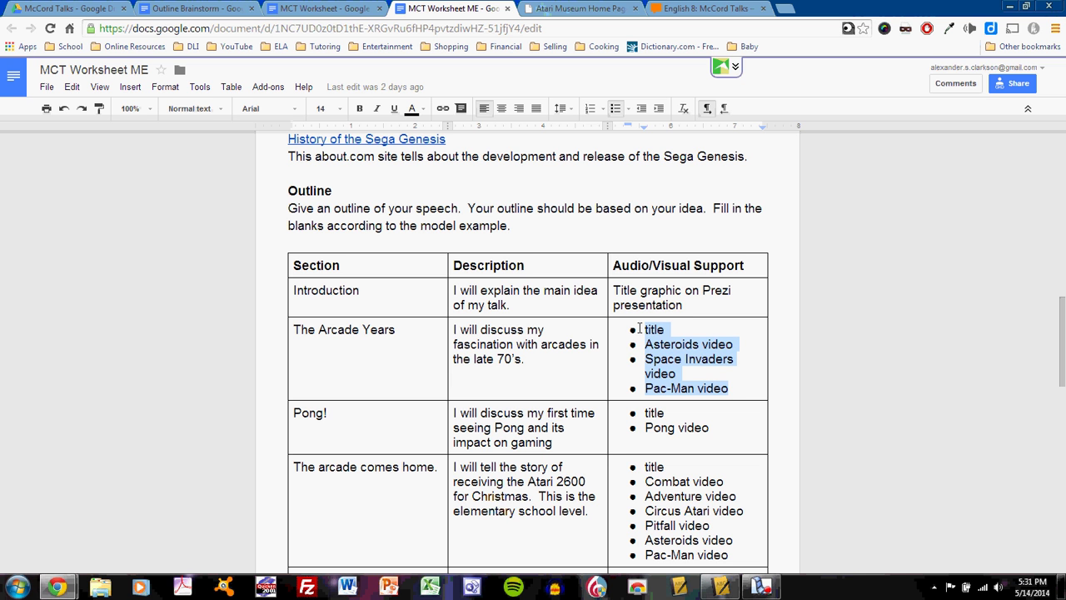
{"action": "left_click", "coordinate": [589, 109]}
{"action": "left_click", "coordinate": [615, 108]}
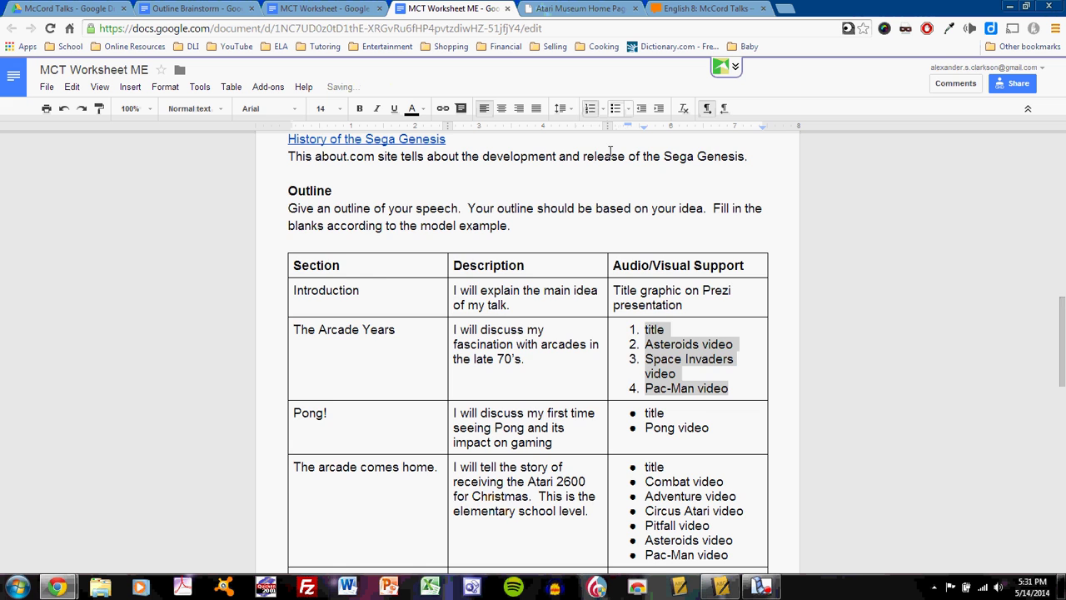
{"action": "scroll", "coordinate": [559, 378], "scroll_direction": "down", "scroll_amount": 2}
{"action": "left_click", "coordinate": [556, 377]}
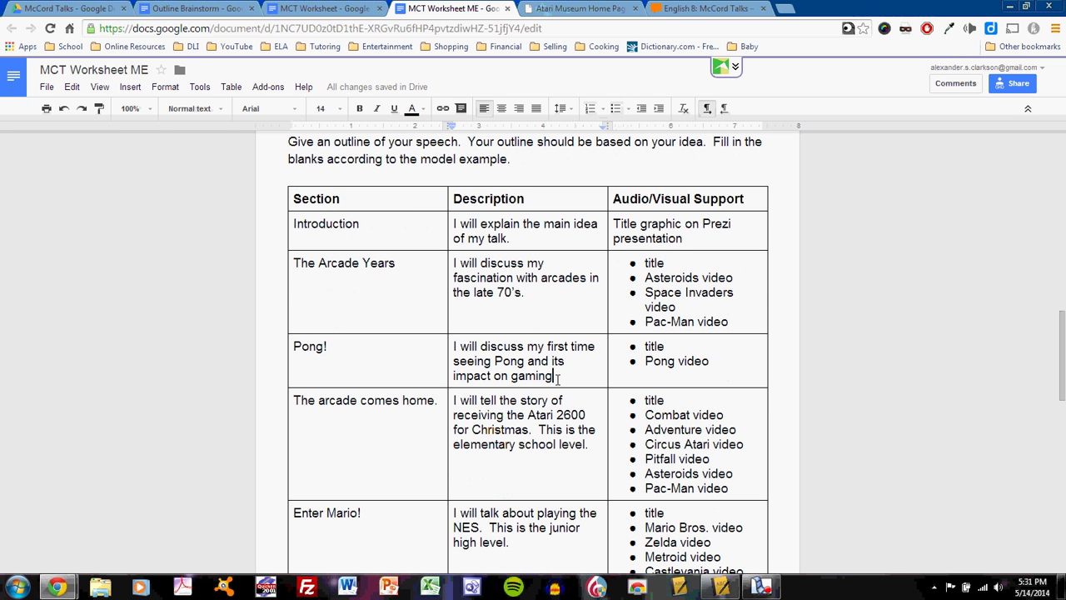
{"action": "scroll", "coordinate": [557, 378], "scroll_direction": "down", "scroll_amount": 5}
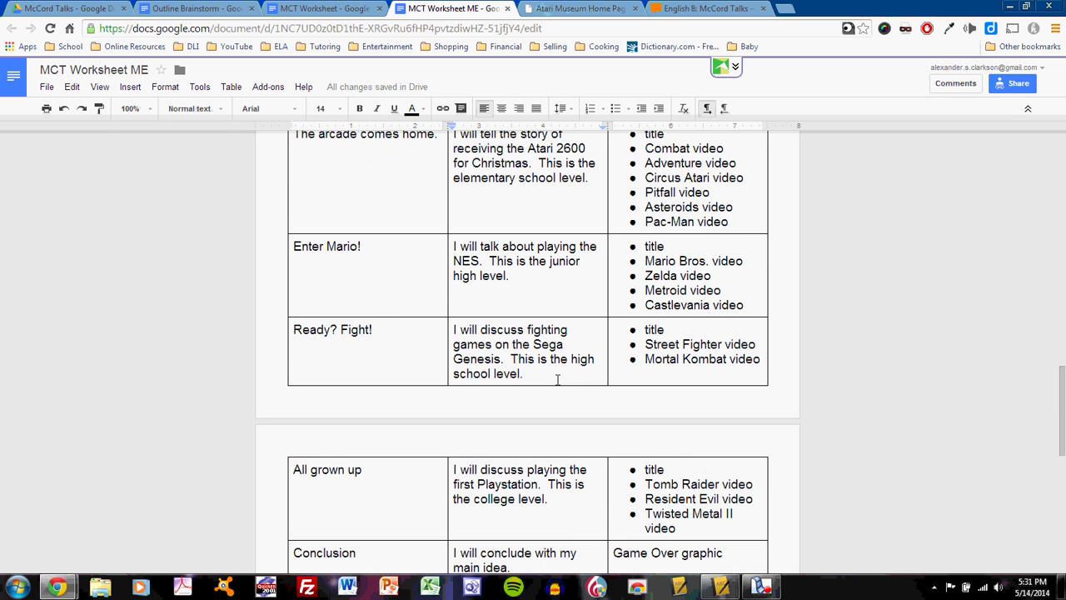
{"action": "scroll", "coordinate": [557, 379], "scroll_direction": "down", "scroll_amount": 4}
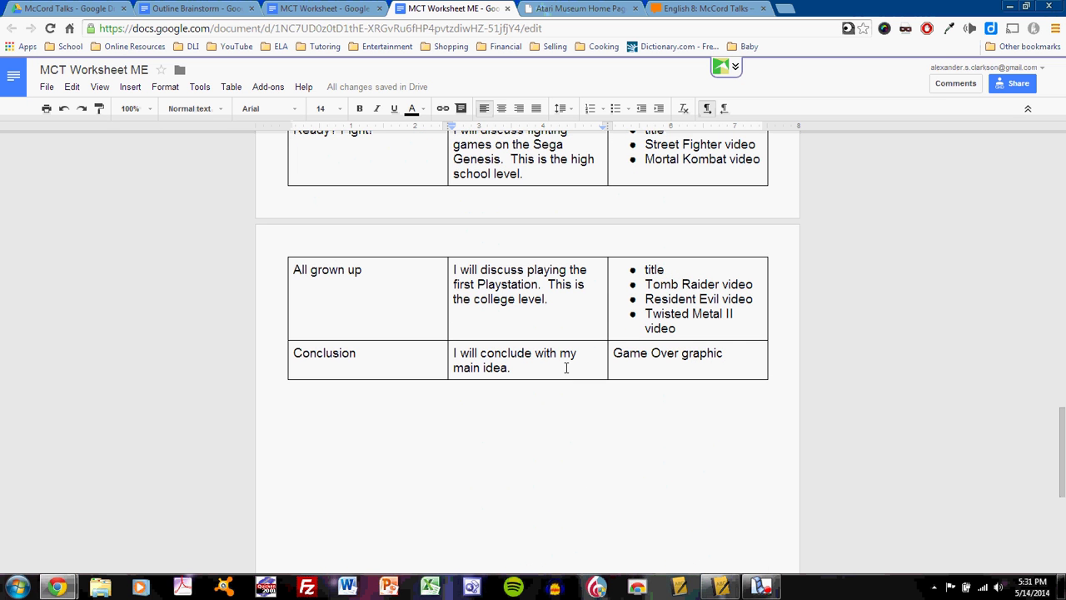
{"action": "scroll", "coordinate": [560, 373], "scroll_direction": "up", "scroll_amount": 12}
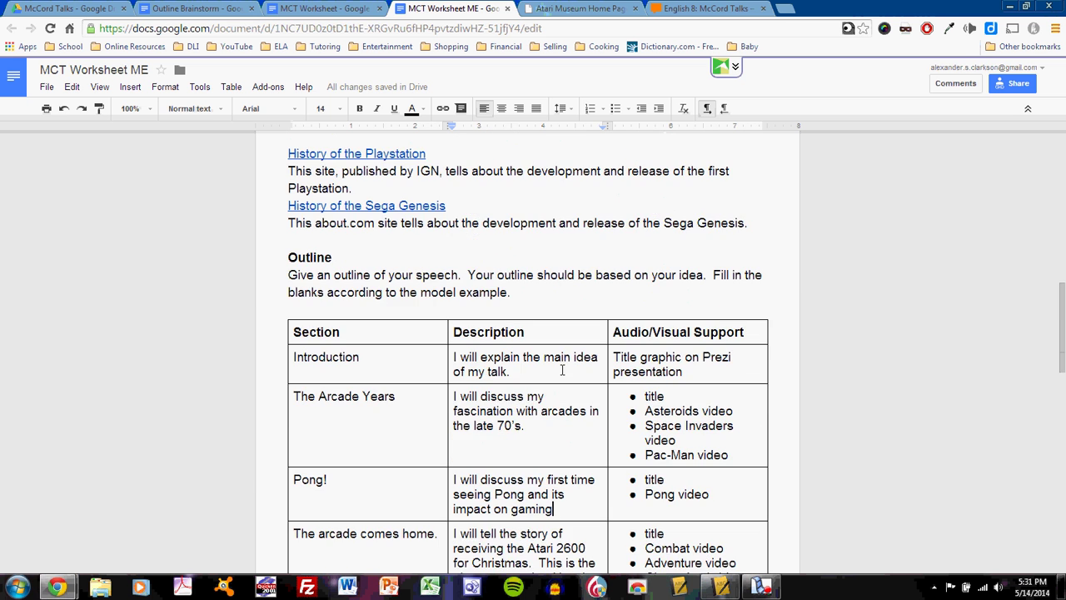
- Switch to the blank MCT Worksheet and place the cursor in an empty Description cell
{"action": "left_click", "coordinate": [325, 9]}
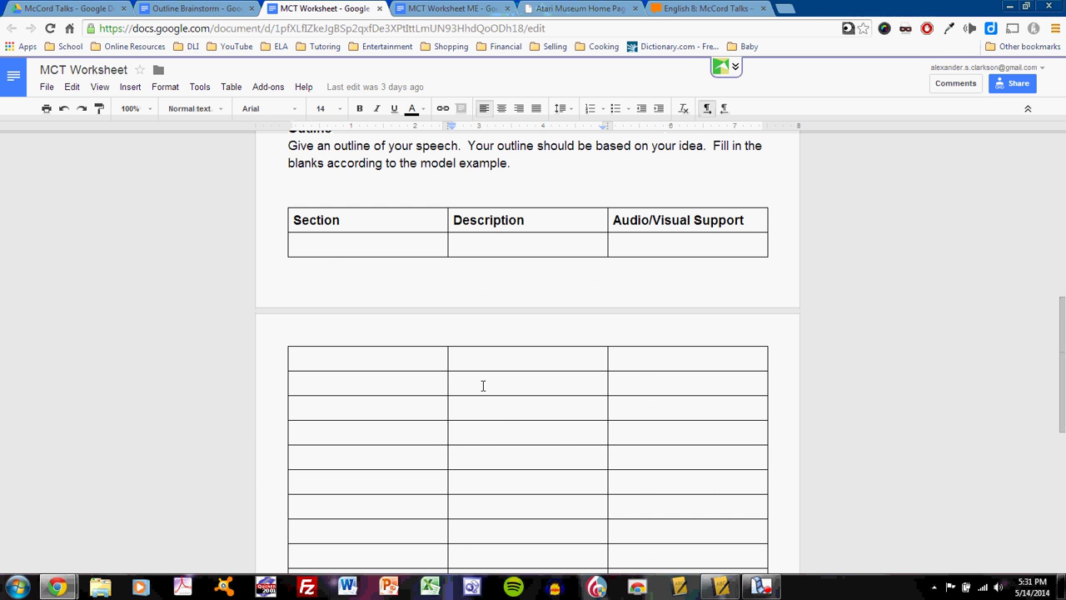
{"action": "left_click", "coordinate": [508, 423]}
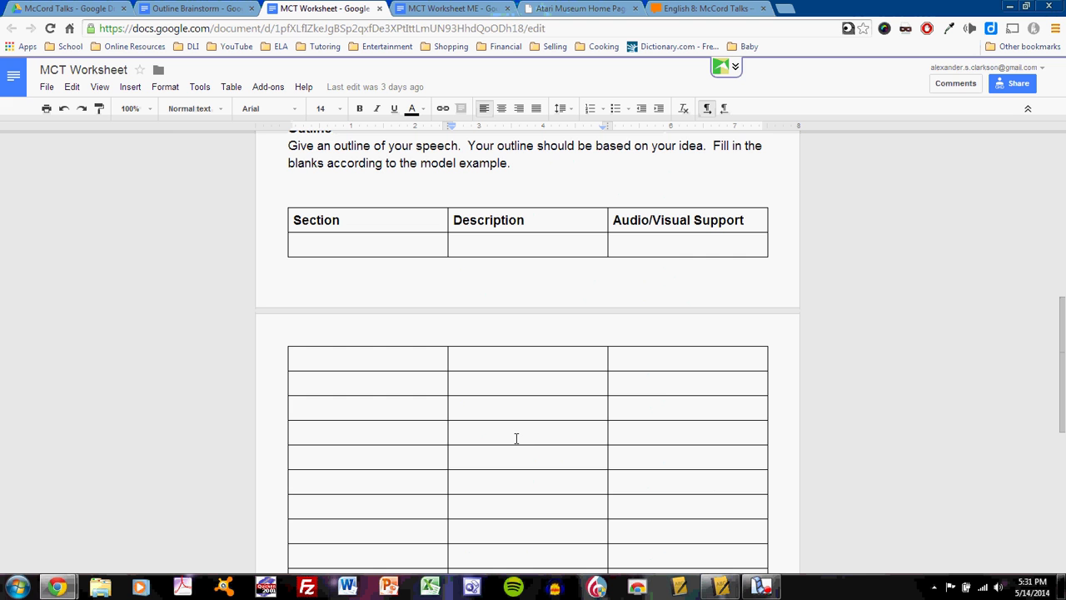